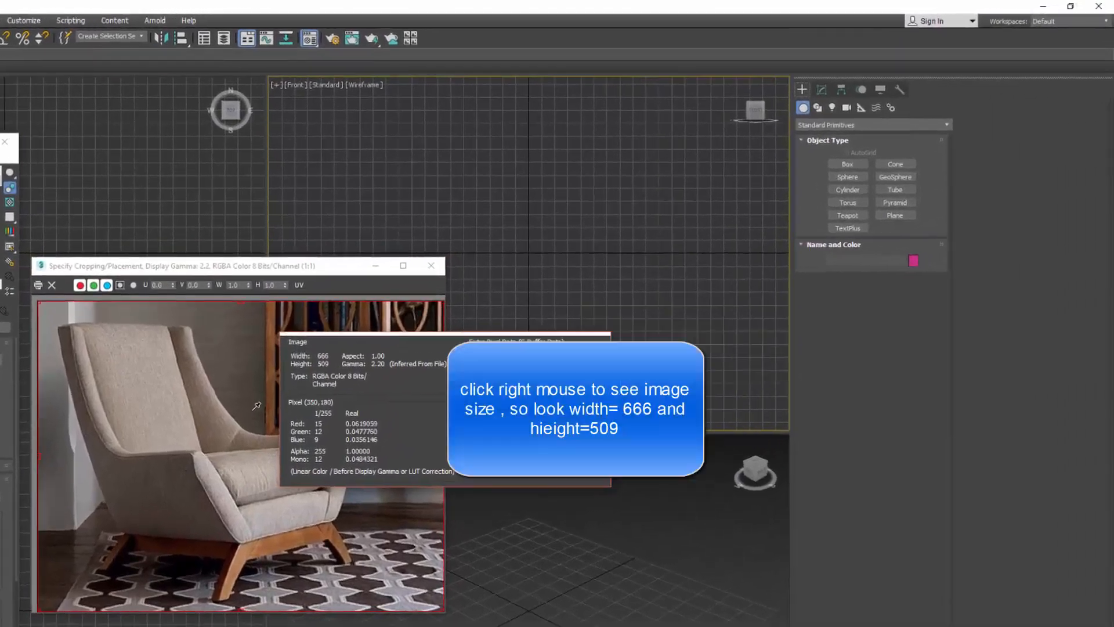
# Step: Create a plane in the Left viewport and set its length to 509 and width to 666
pyautogui.click(888, 219)
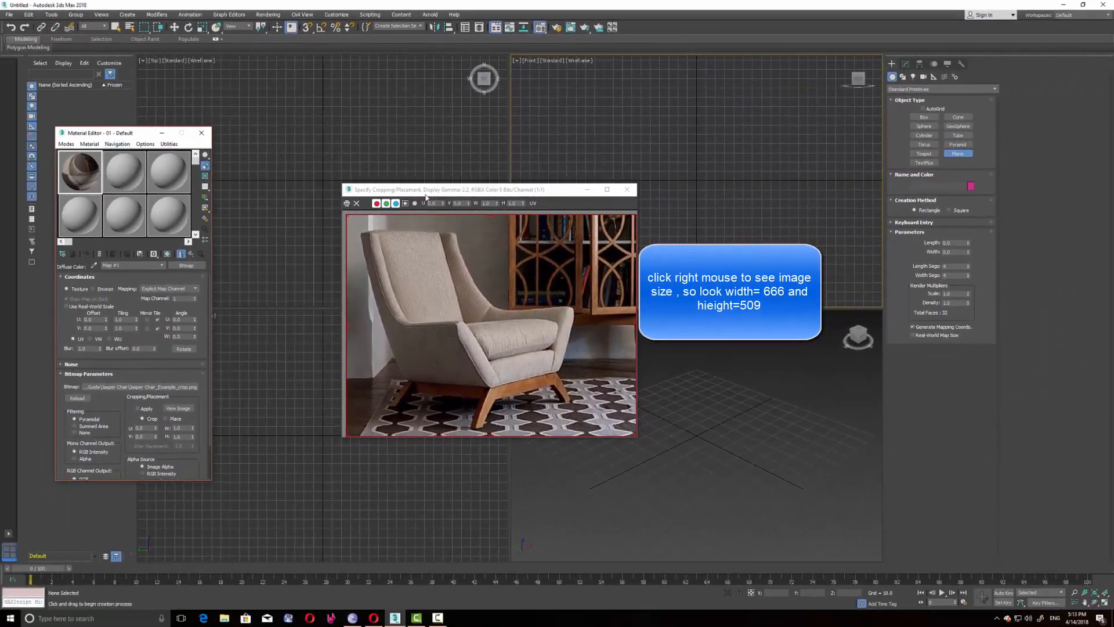
pyautogui.moveTo(265, 404); pyautogui.dragTo(372, 494)
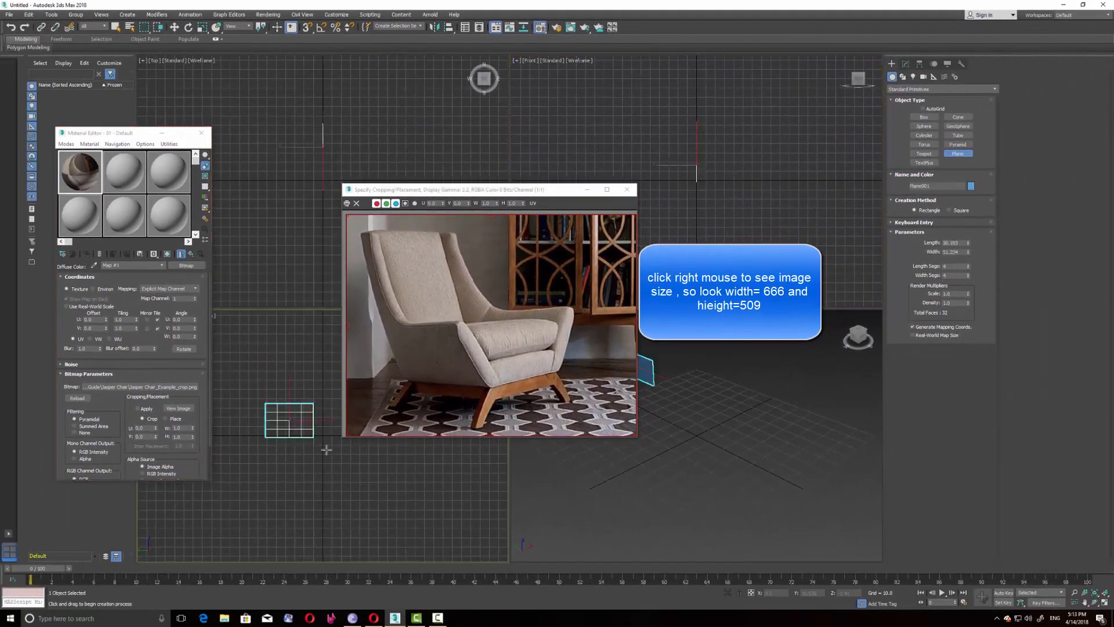
pyautogui.click(906, 64)
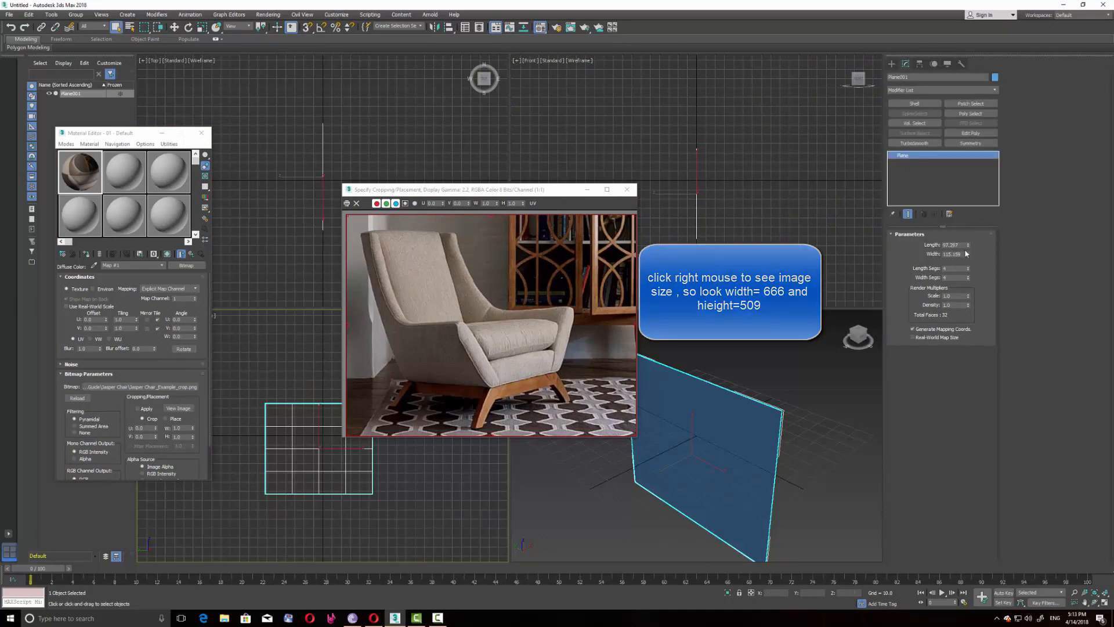
pyautogui.doubleClick(954, 244)
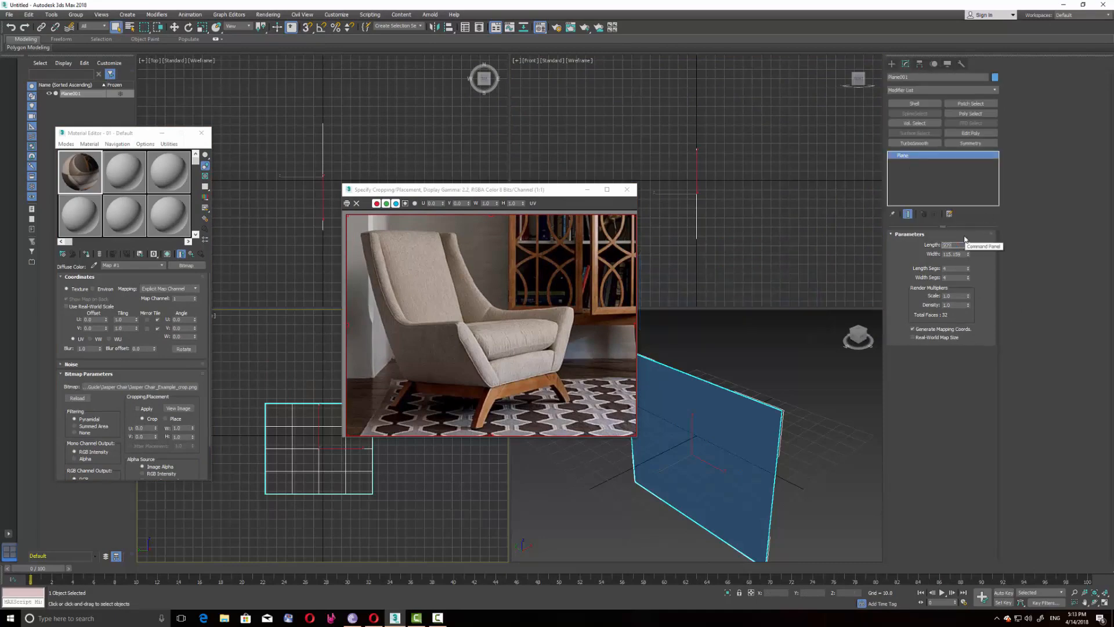
pyautogui.press('Tab')
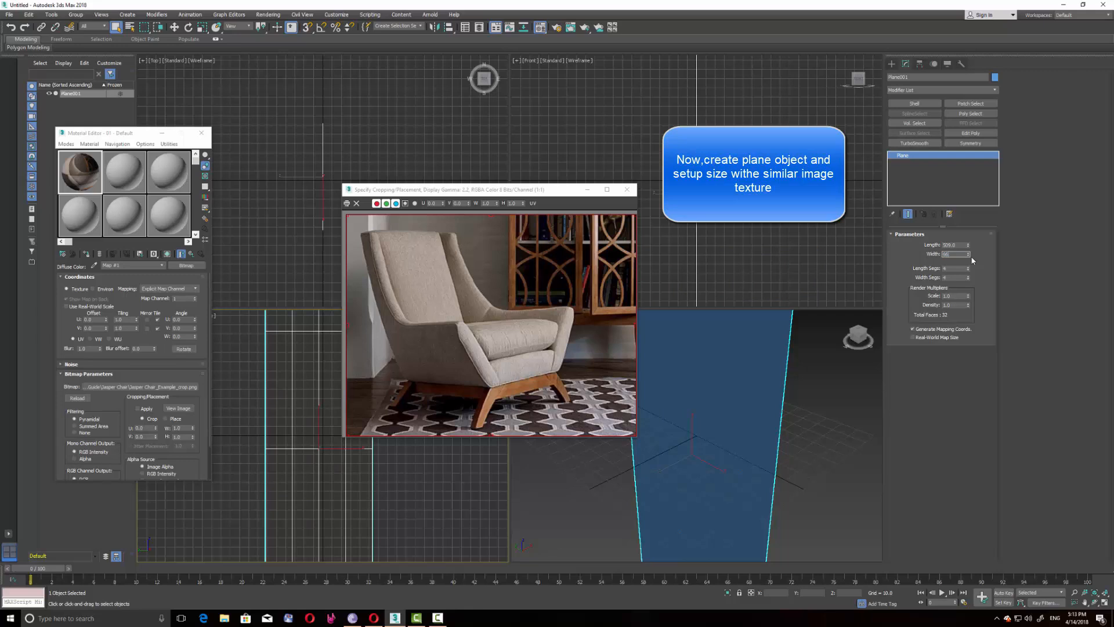
pyautogui.press('Return')
pyautogui.click(427, 528)
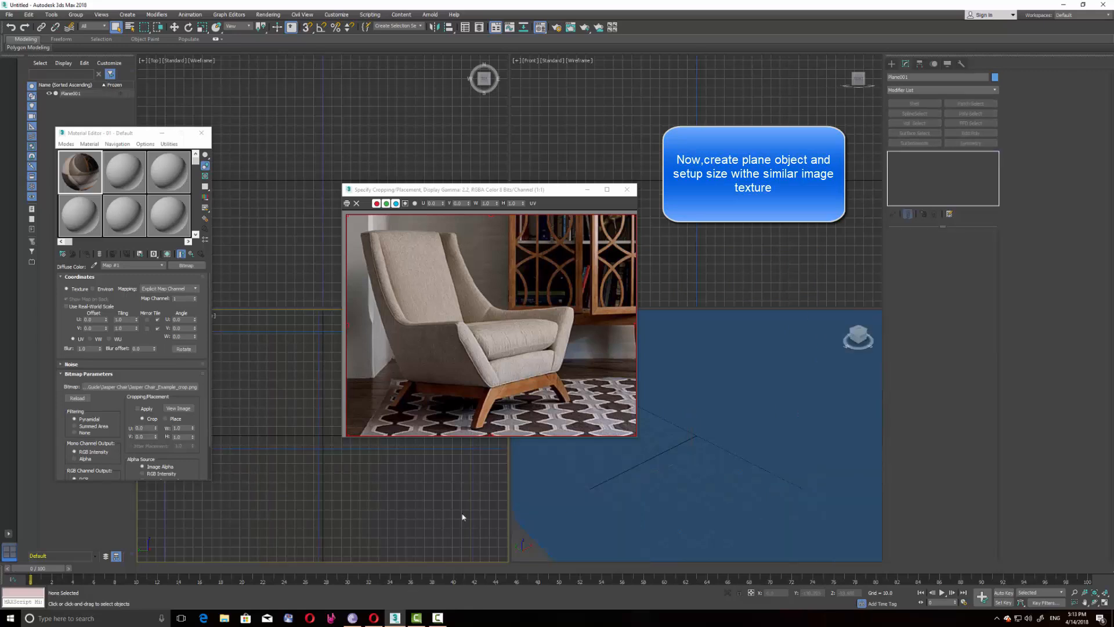
pyautogui.click(360, 499)
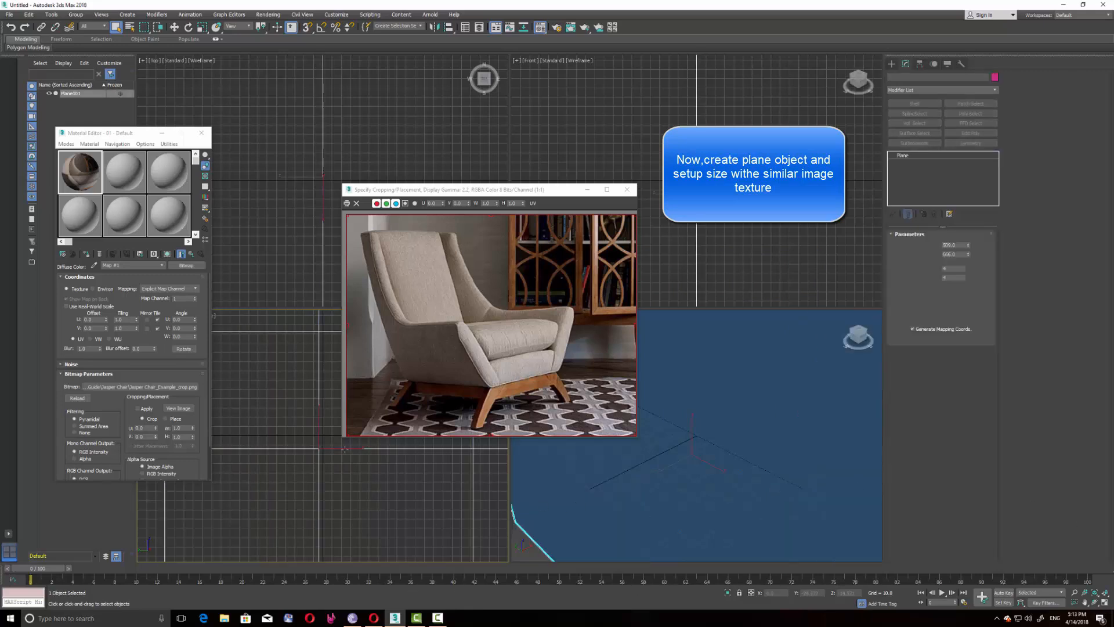
# Step: Assign the chair photo material to the plane, show its map in the viewport and close the Material Editor
pyautogui.scroll(-4, 349, 456)
pyautogui.moveTo(355, 465); pyautogui.dragTo(309, 481, button='middle')
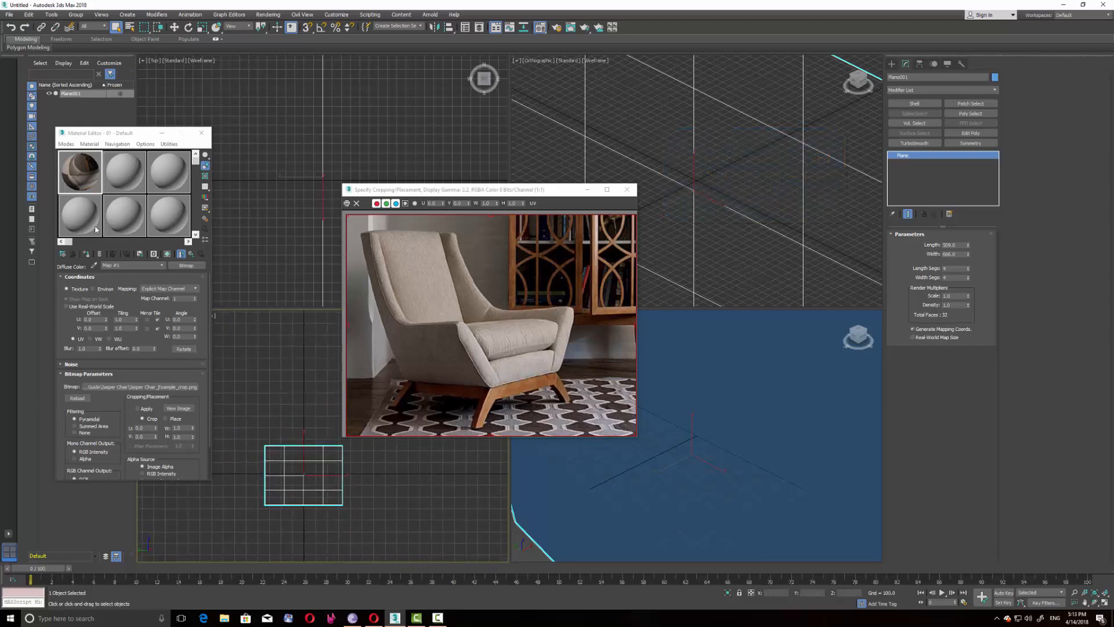
pyautogui.click(86, 254)
pyautogui.click(167, 254)
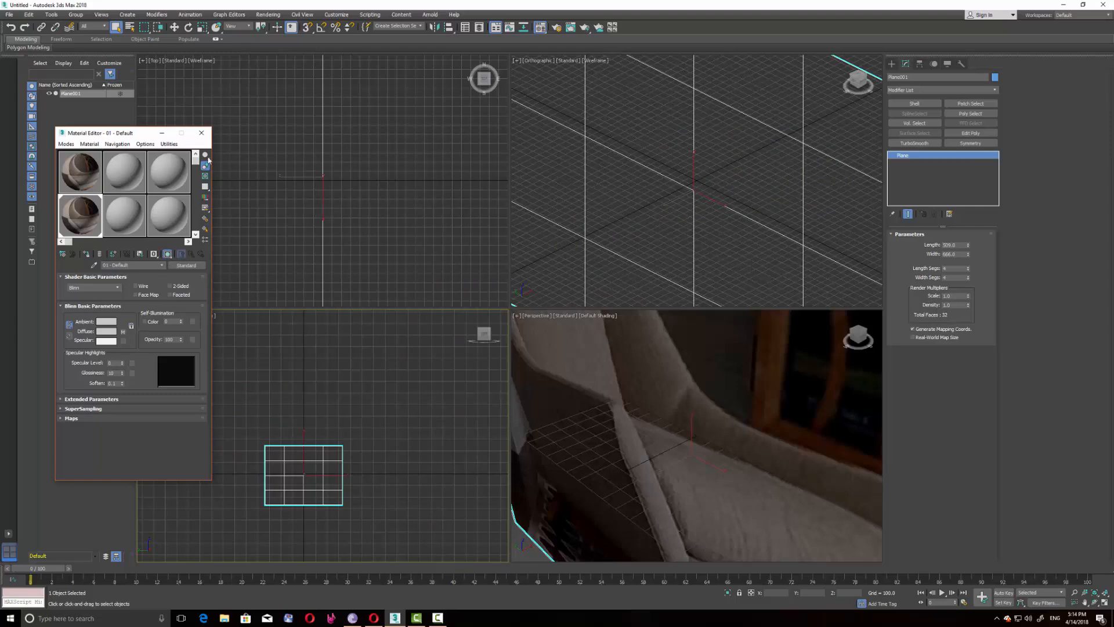
pyautogui.click(202, 132)
# Step: Hide the grid in the Left viewport and maximize that viewport around the reference plane
pyautogui.moveTo(340, 467); pyautogui.dragTo(372, 445, button='middle')
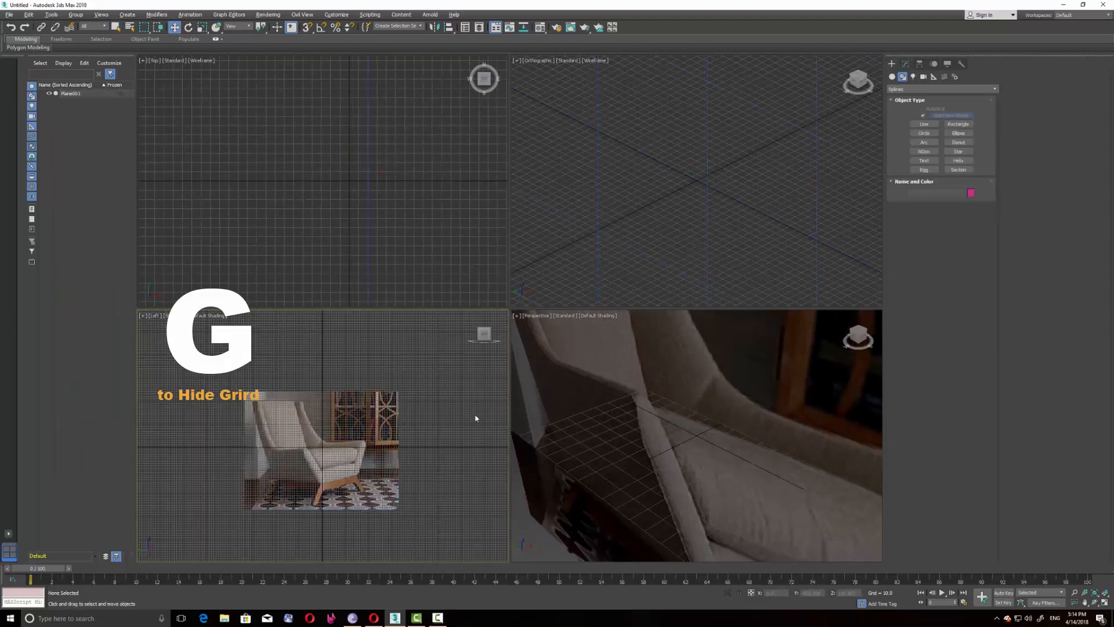
pyautogui.press('g')
pyautogui.hotkey('ctrl', 'a')
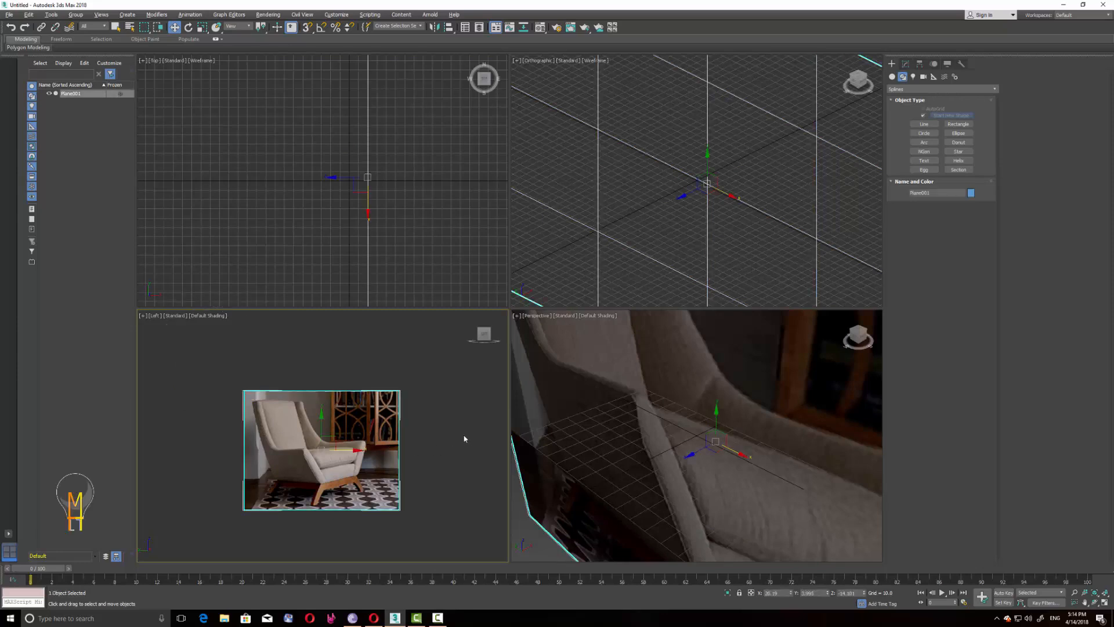
pyautogui.hotkey('alt', 'w')
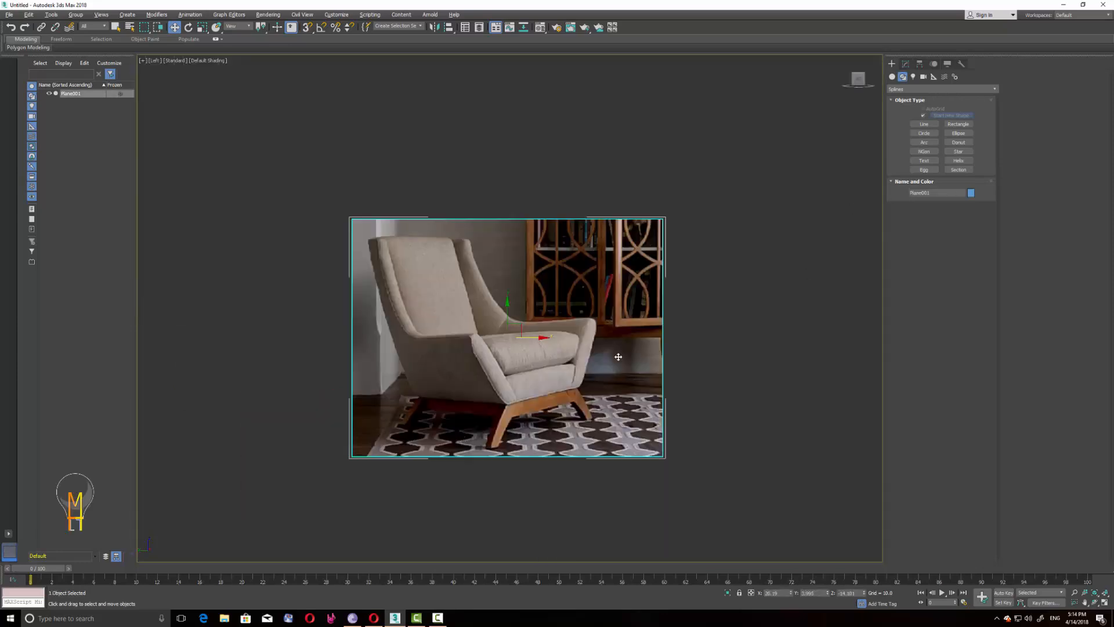
# Step: Trace the chair's side profile over the photo with a closed Line spline through the backrest, seat and base corners
pyautogui.click(924, 124)
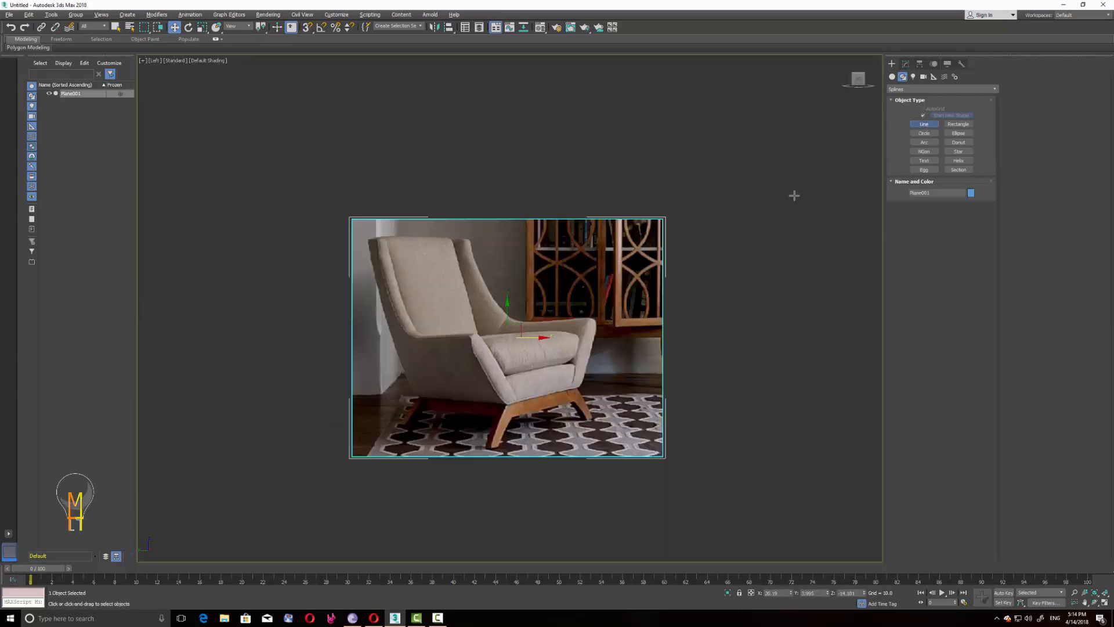
pyautogui.click(367, 240)
pyautogui.click(393, 342)
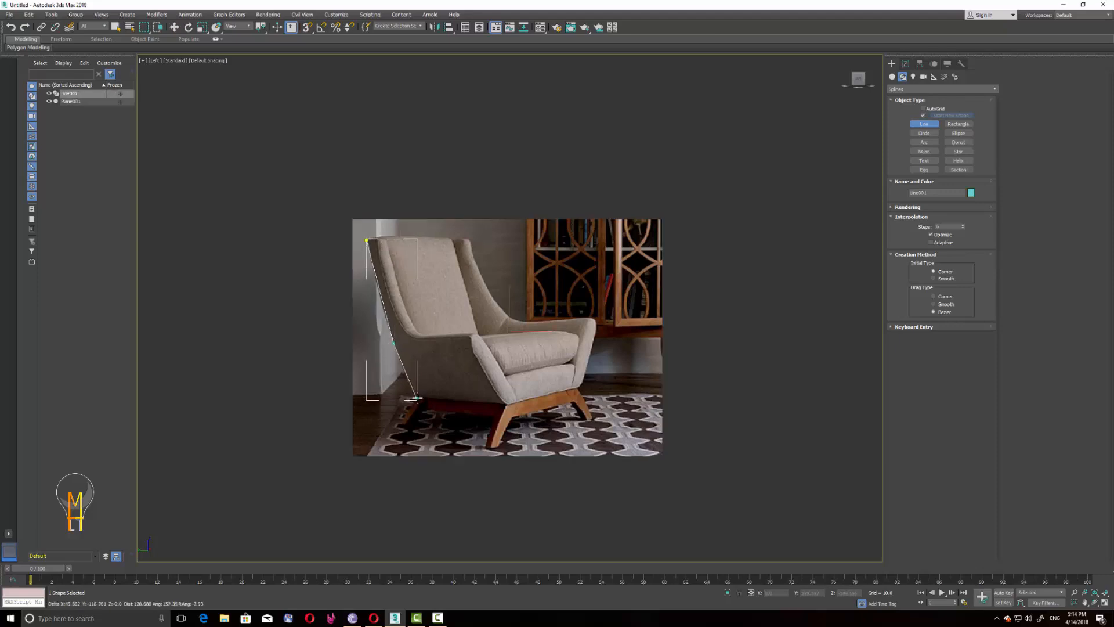
pyautogui.click(418, 398)
pyautogui.click(508, 404)
pyautogui.click(470, 337)
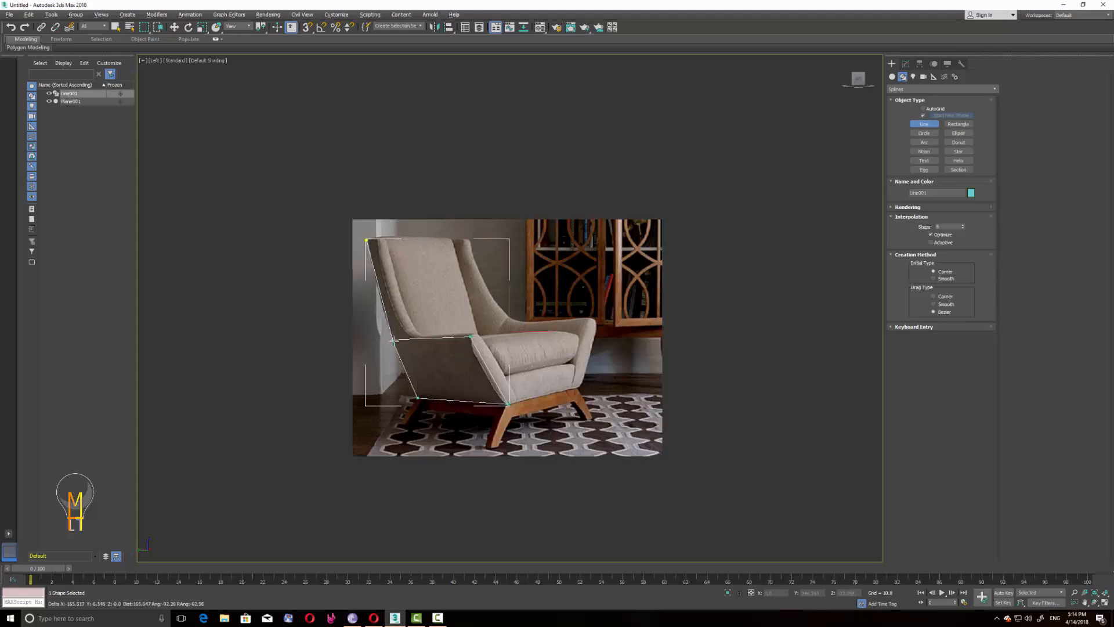
pyautogui.click(410, 339)
pyautogui.click(367, 240)
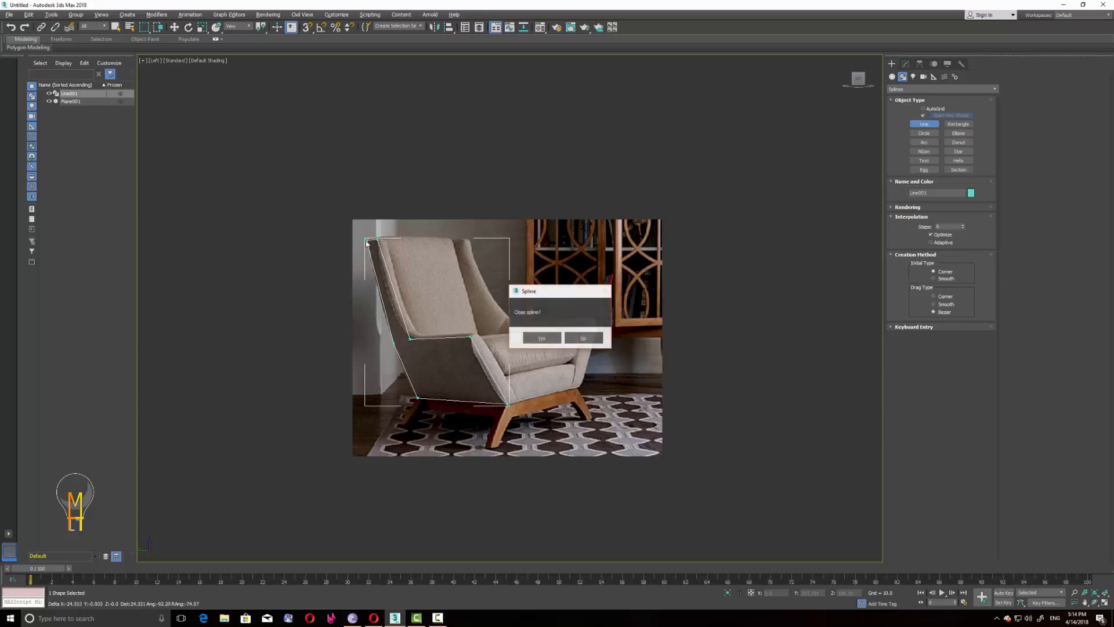
pyautogui.click(541, 338)
pyautogui.press('w')
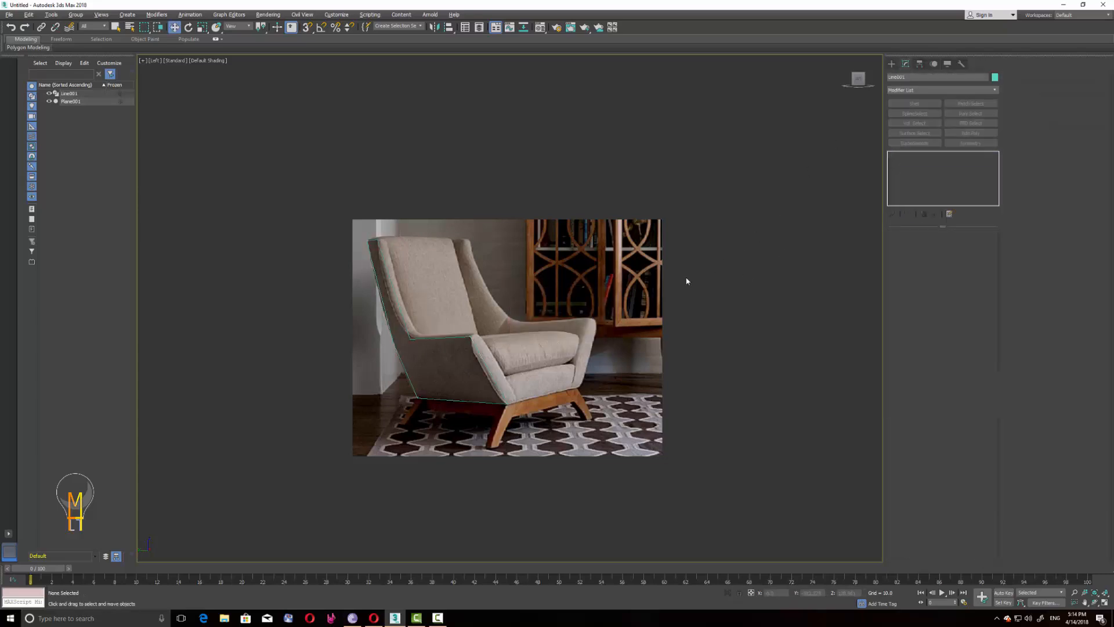
# Step: Hide the reference photo plane, leaving only the chair outline spline displayed
pyautogui.click(628, 292)
pyautogui.rightClick(627, 293)
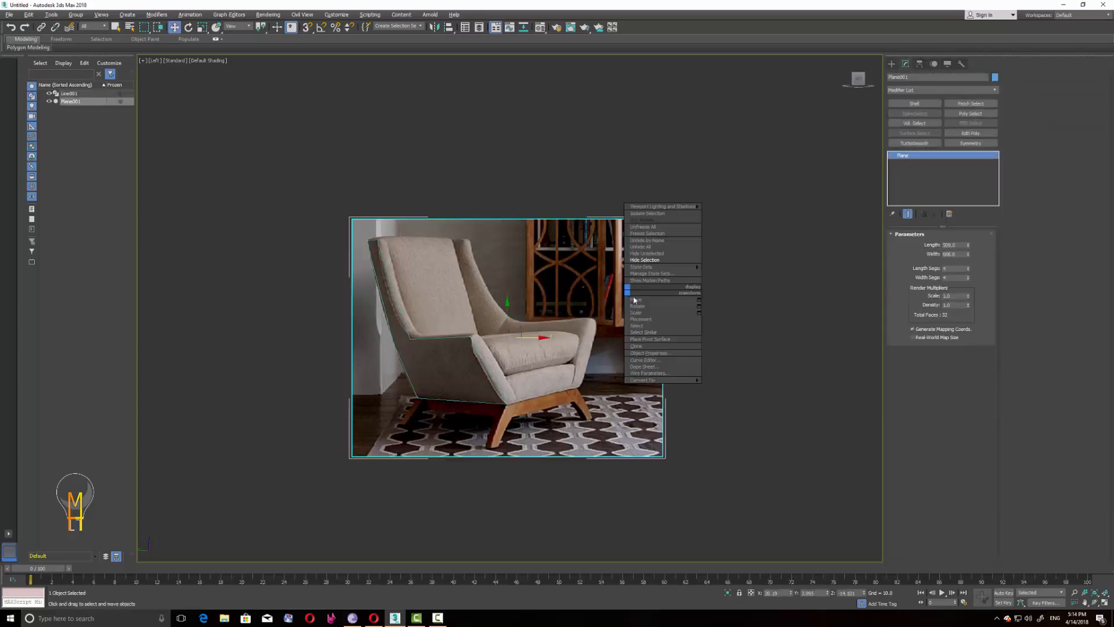
pyautogui.click(648, 260)
# Step: Move the outline's upper front vertex horizontally forward until it lines up above the lower front corner
pyautogui.click(478, 346)
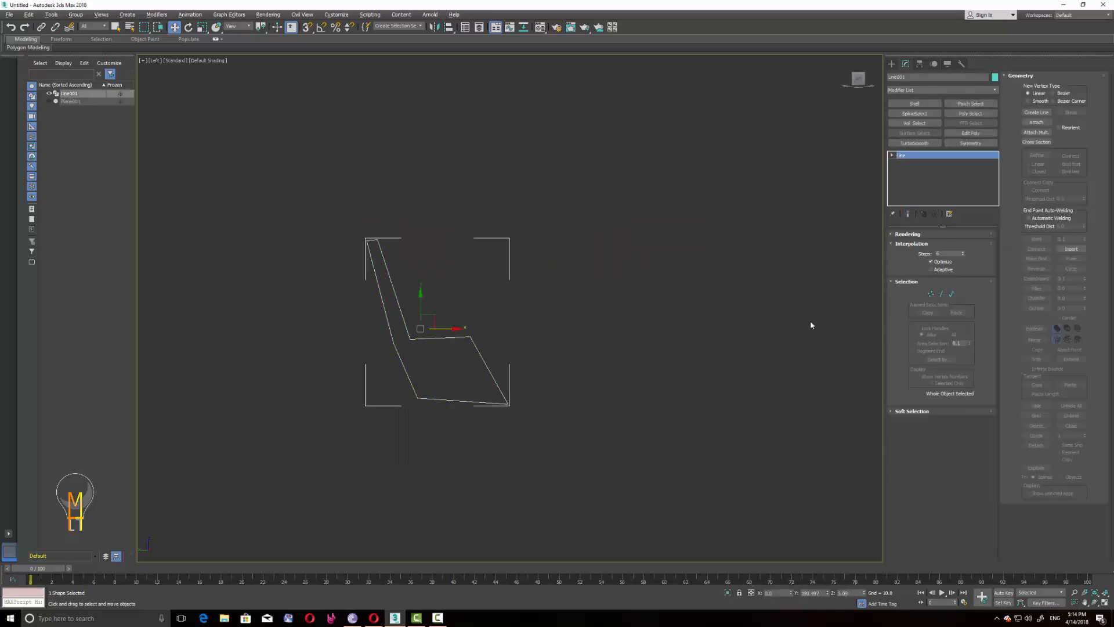
pyautogui.click(932, 295)
pyautogui.click(470, 337)
pyautogui.moveTo(502, 337); pyautogui.dragTo(543, 334)
pyautogui.click(615, 300)
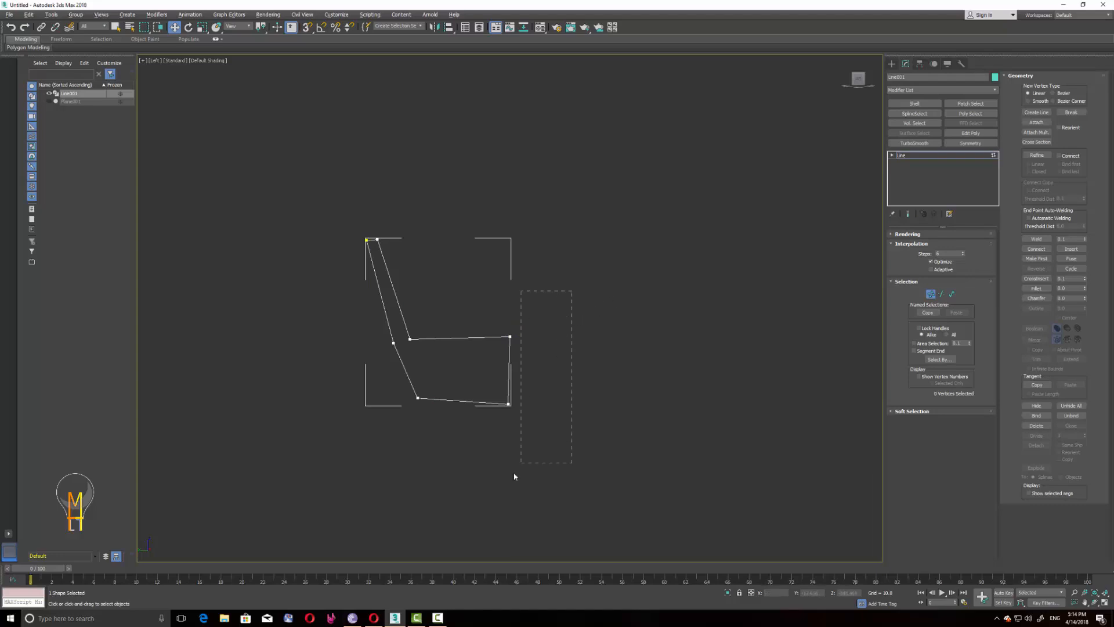
pyautogui.click(511, 335)
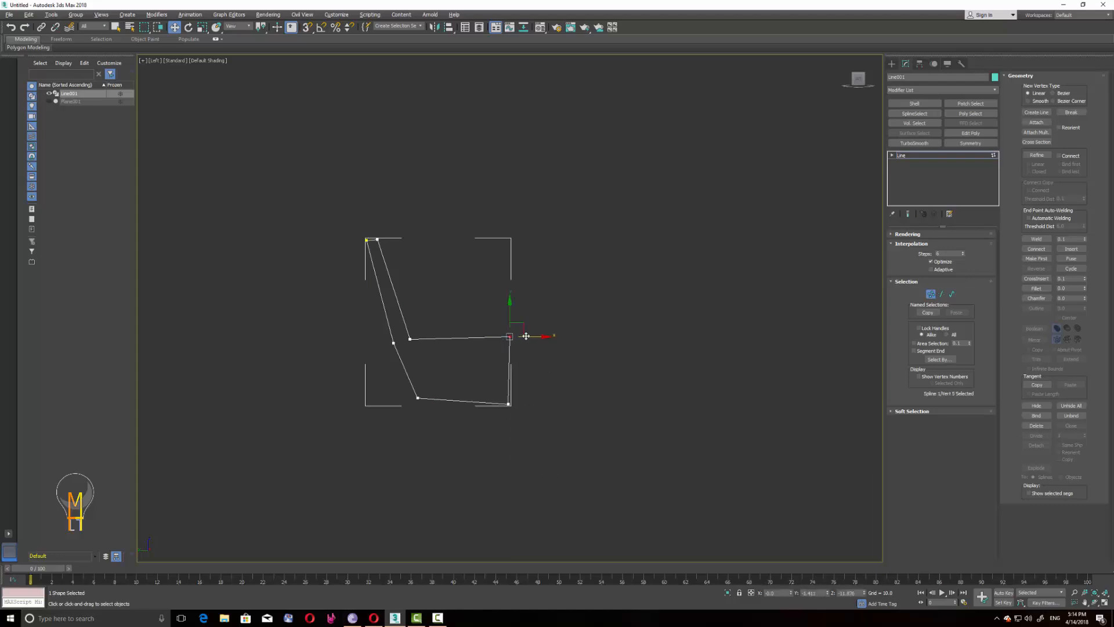
pyautogui.click(610, 347)
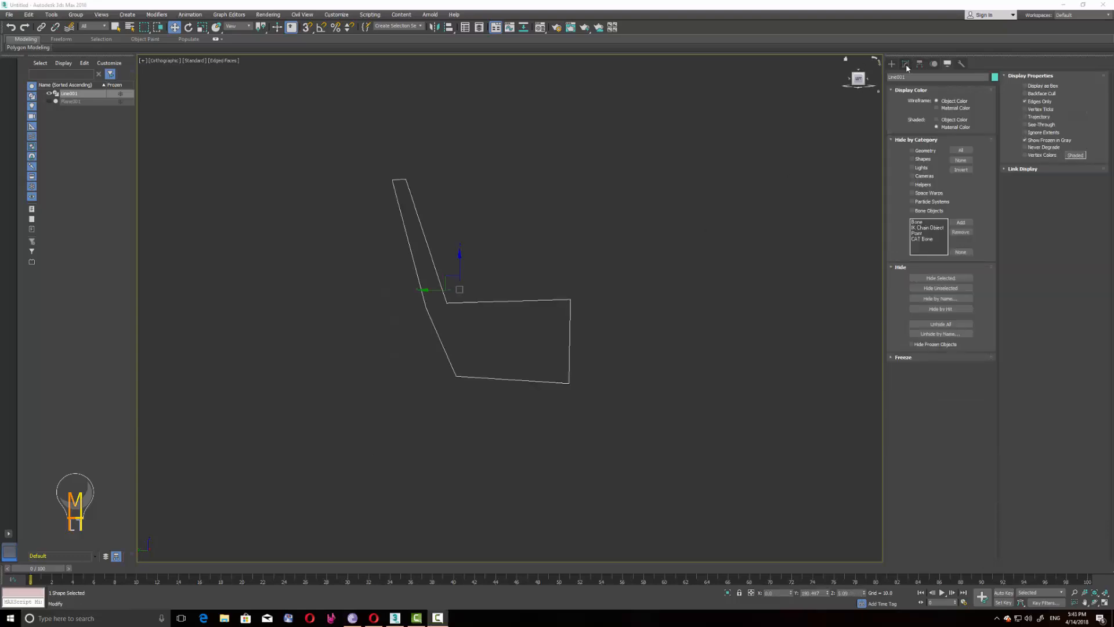
# Step: Fillet the two outline vertices where the backrest meets the seat, on both the inner and outer side
pyautogui.click(902, 155)
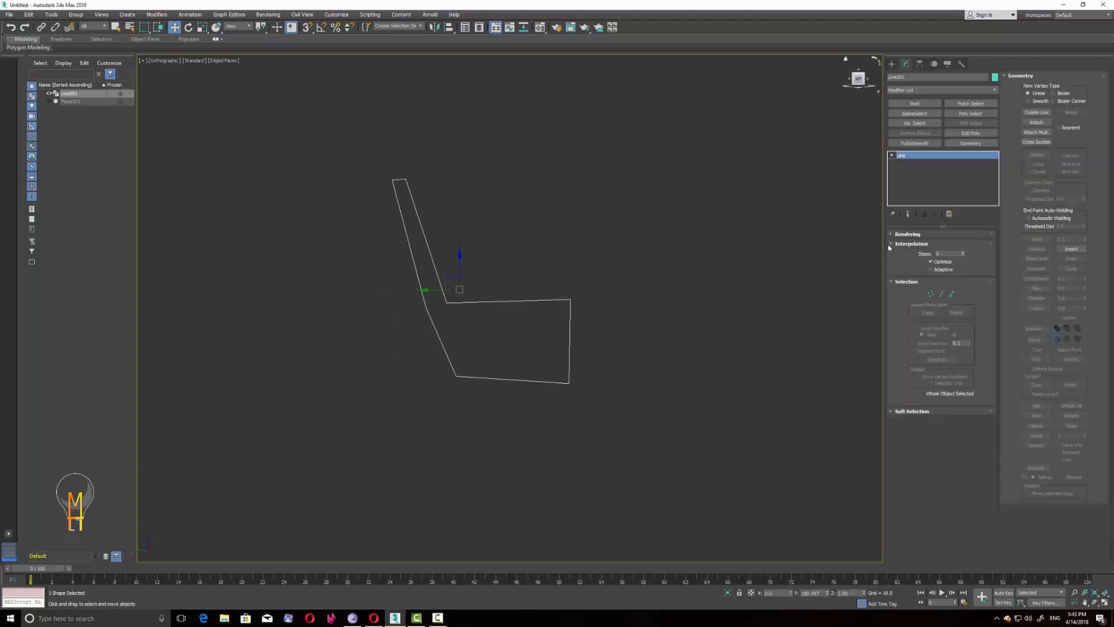
pyautogui.click(931, 294)
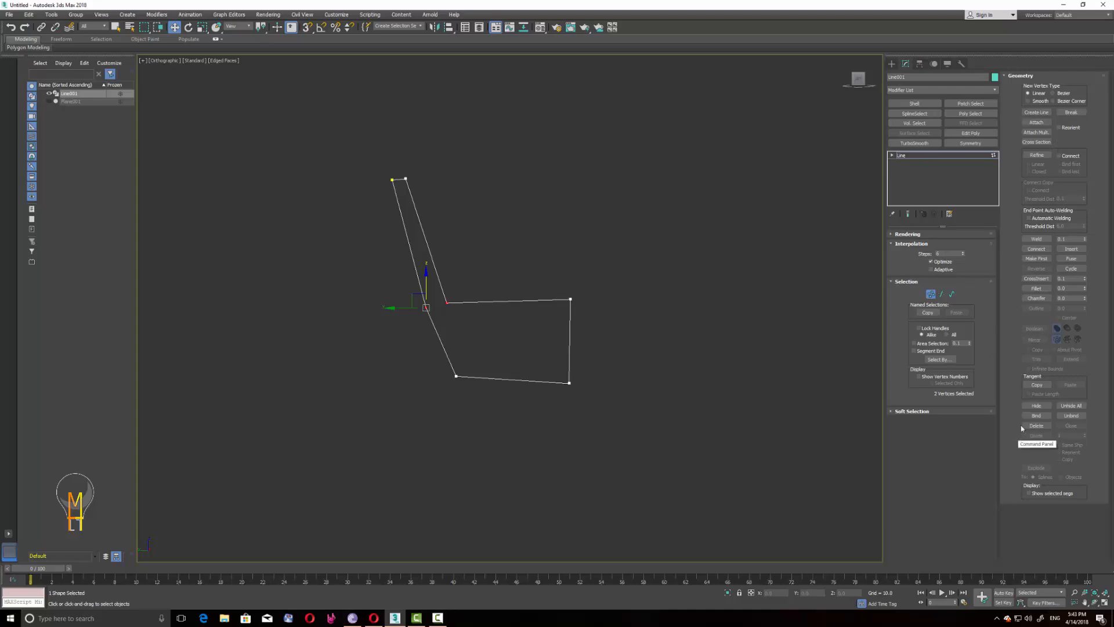
pyautogui.click(1036, 288)
# Step: Set the outline's interpolation steps to 1 and leave vertex editing
pyautogui.click(893, 244)
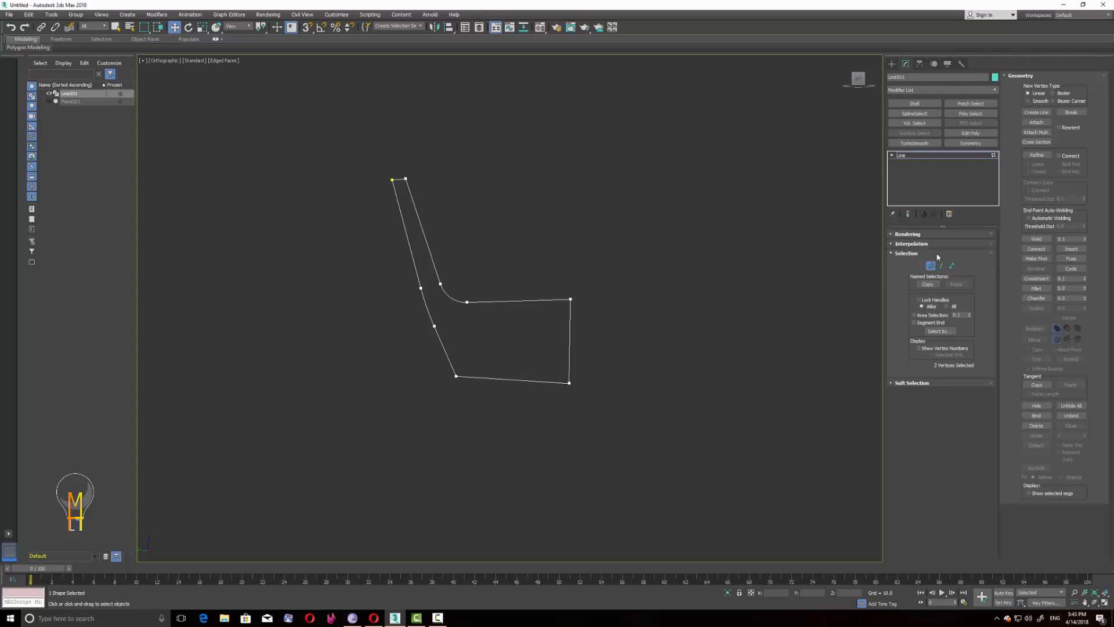
pyautogui.click(898, 244)
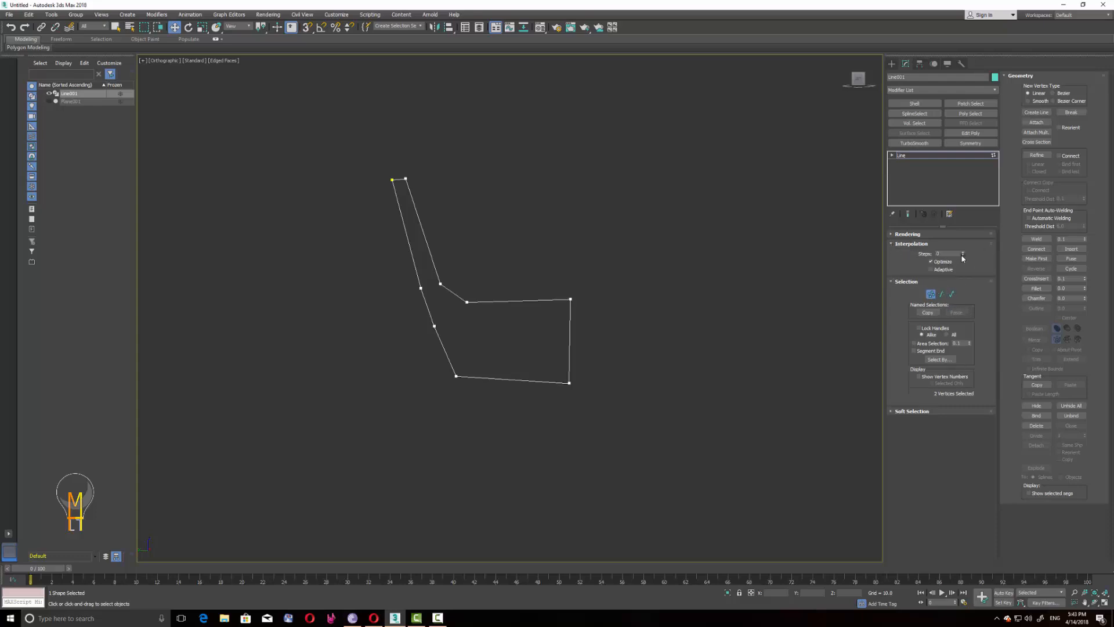
pyautogui.click(931, 294)
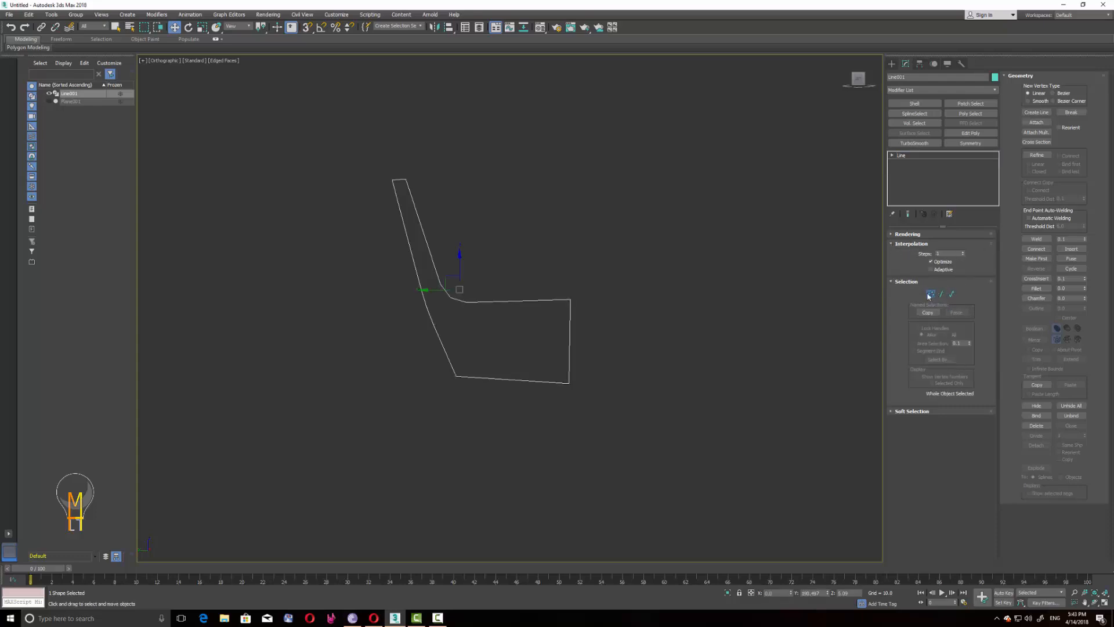
# Step: Apply an Edit Poly modifier to the outline and change the object colour to blue
pyautogui.click(971, 133)
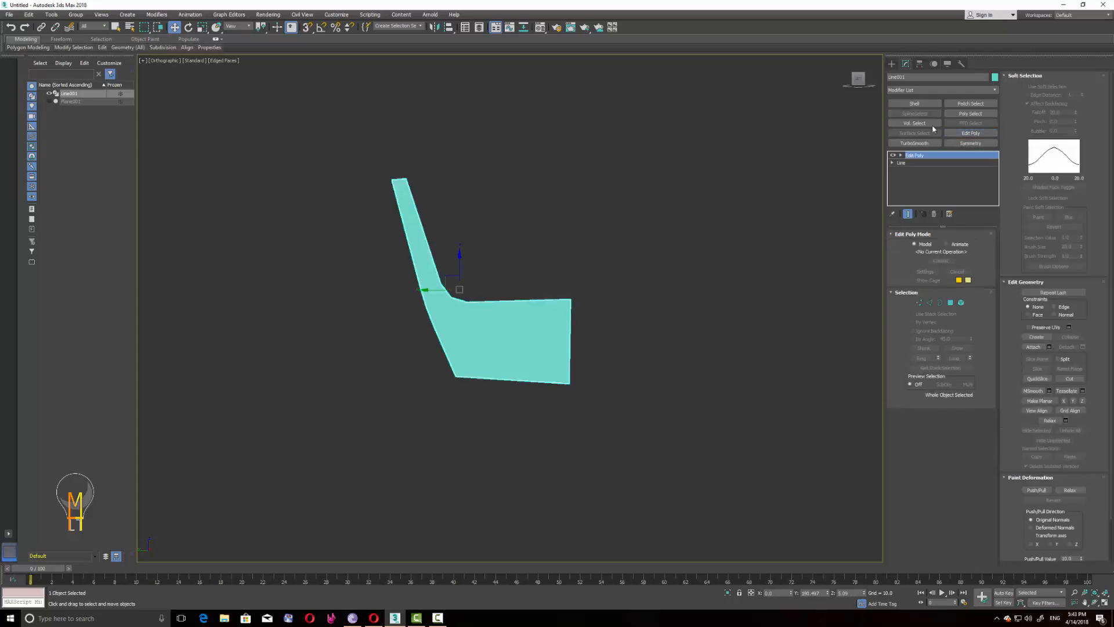
pyautogui.click(995, 78)
pyautogui.click(581, 300)
pyautogui.click(600, 358)
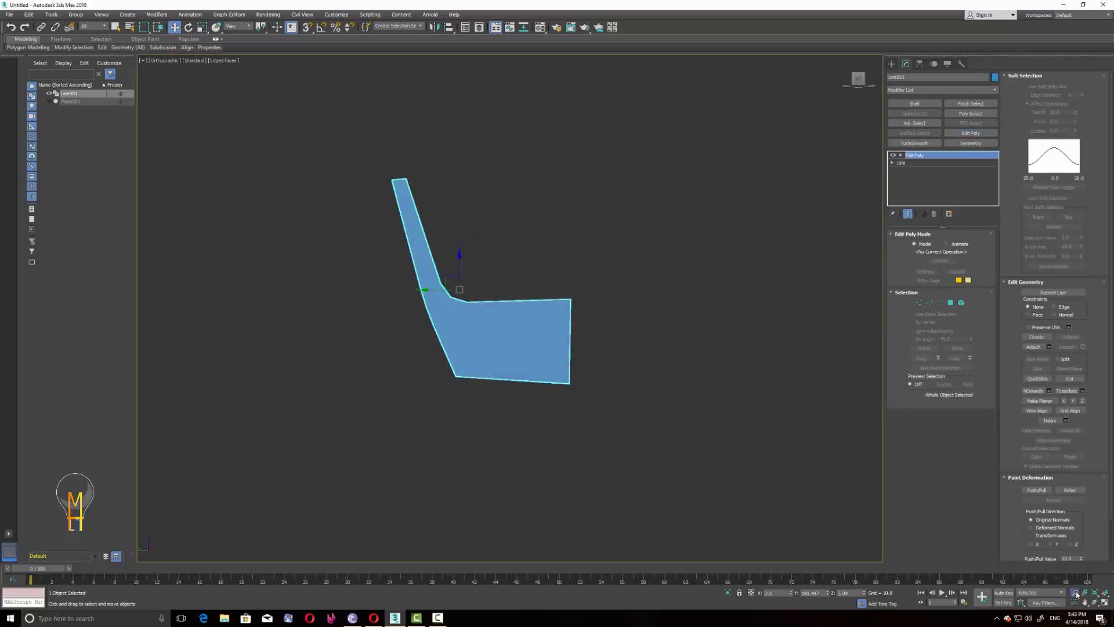
# Step: Connect the three opposite vertex pairs across the bend between backrest and seat with edges
pyautogui.scroll(3, 419, 243)
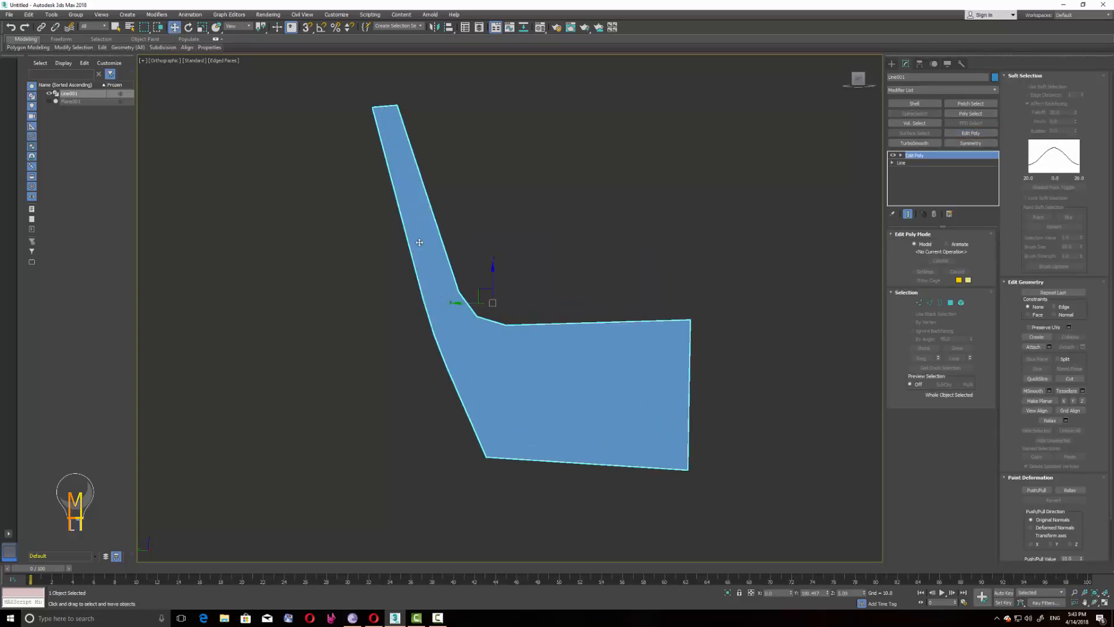
pyautogui.click(919, 303)
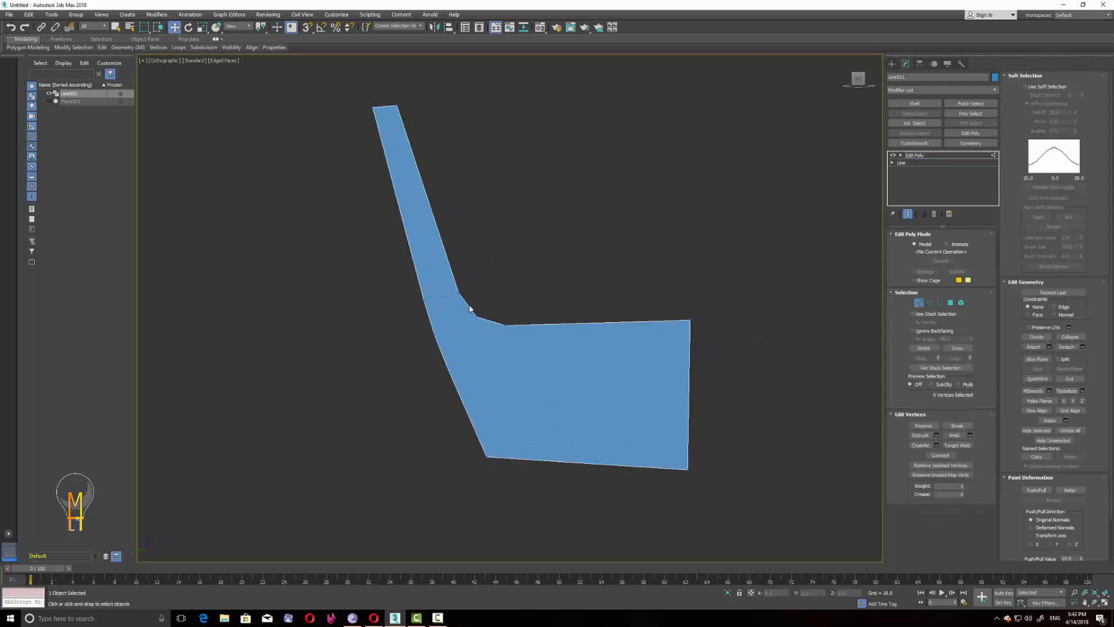
pyautogui.click(939, 455)
pyautogui.click(506, 325)
pyautogui.keyDown('ctrl'); pyautogui.click(447, 368); pyautogui.keyUp('ctrl')
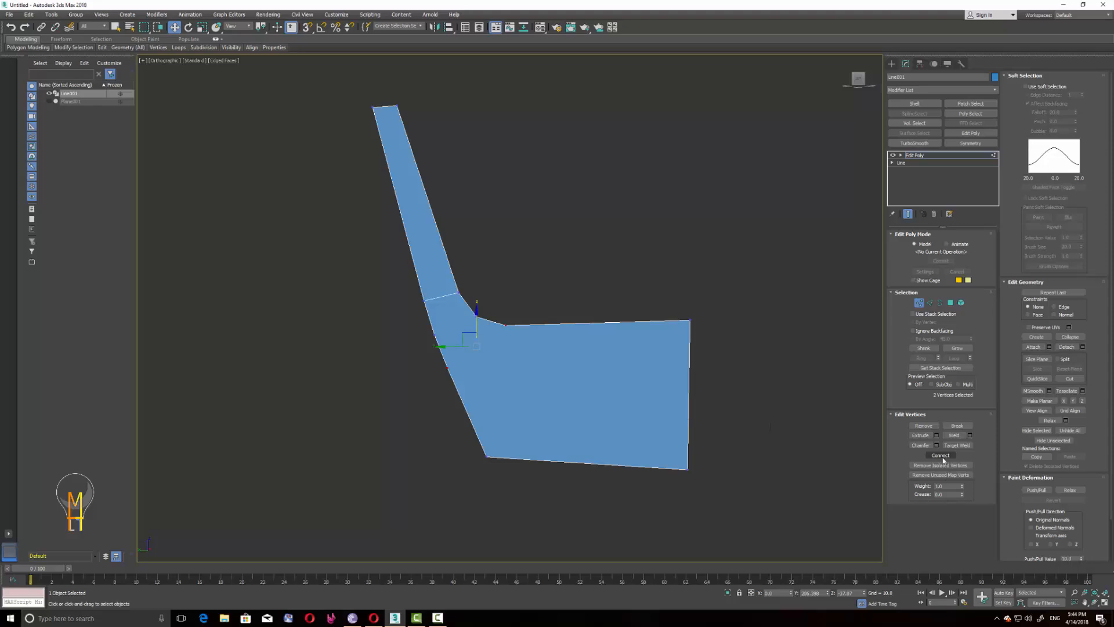
pyautogui.click(939, 455)
pyautogui.click(476, 316)
pyautogui.keyDown('ctrl'); pyautogui.click(434, 335); pyautogui.keyUp('ctrl')
pyautogui.click(939, 455)
pyautogui.click(731, 536)
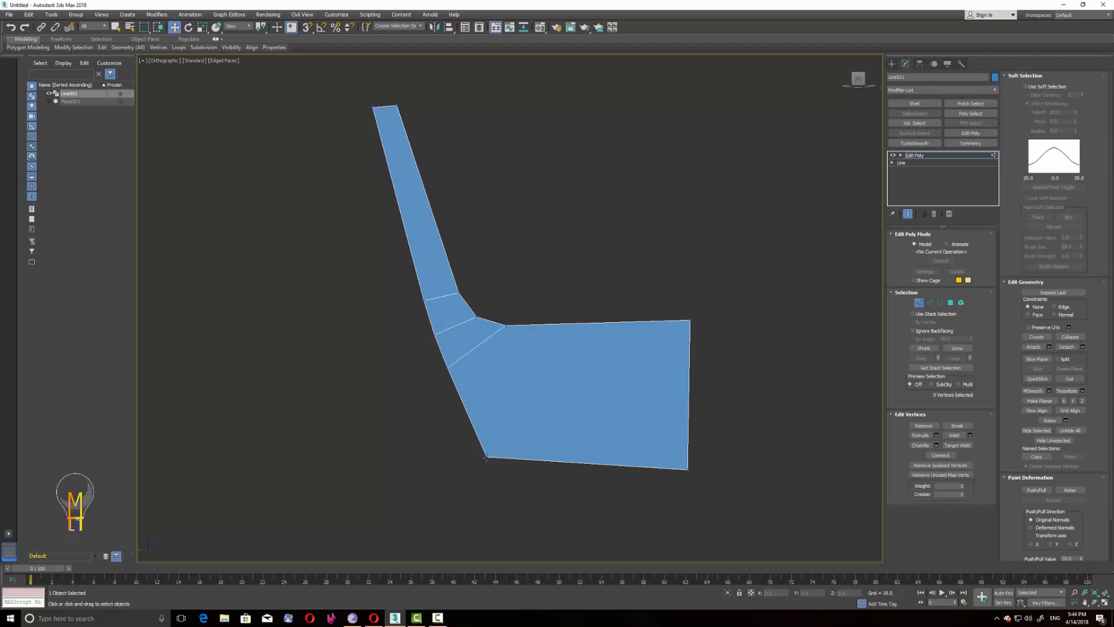
# Step: Cut an edge from the lower back corner to the seat's upper edge, a little in front of the bend
pyautogui.click(930, 303)
pyautogui.click(1070, 511)
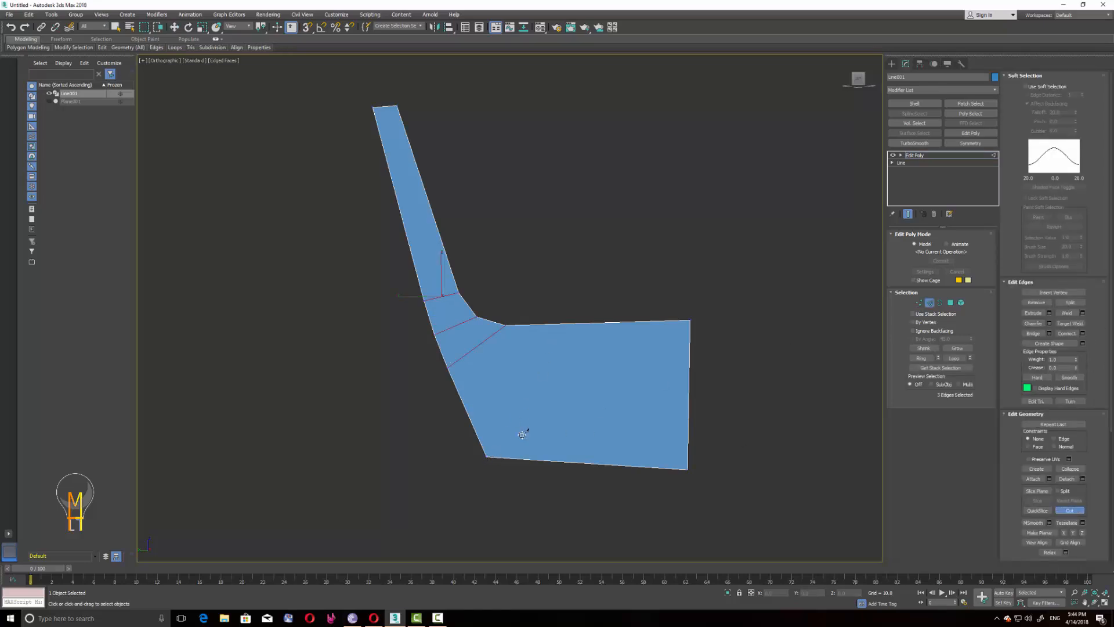
pyautogui.click(561, 325)
pyautogui.press('1')
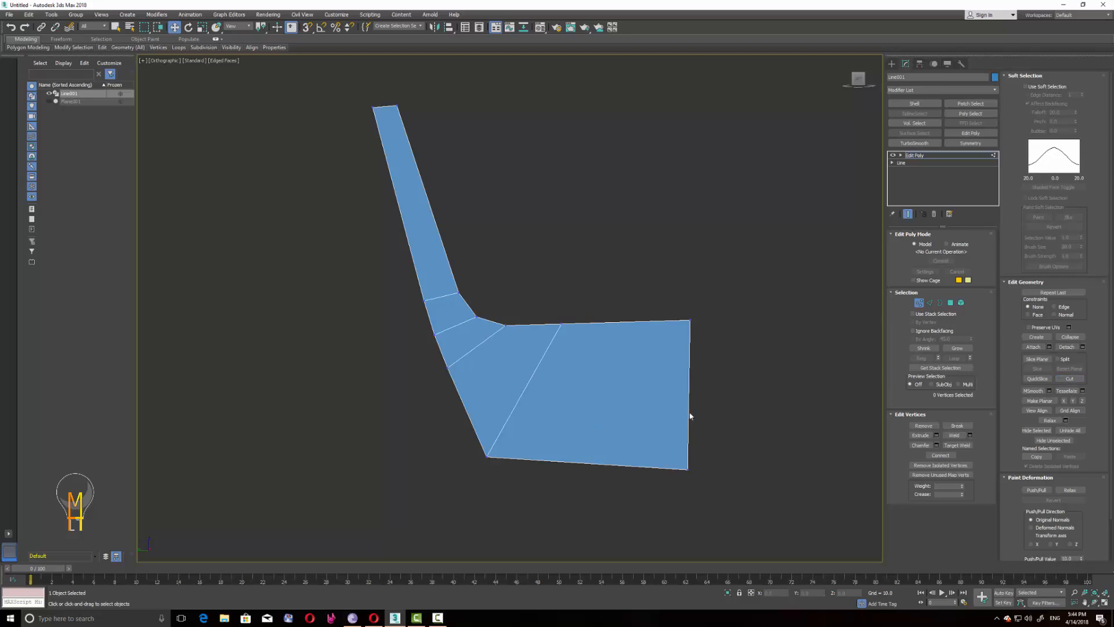
# Step: Connect the ring of crosswise edges with one segment, slid toward the rear and underside of the profile
pyautogui.click(930, 302)
pyautogui.click(690, 404)
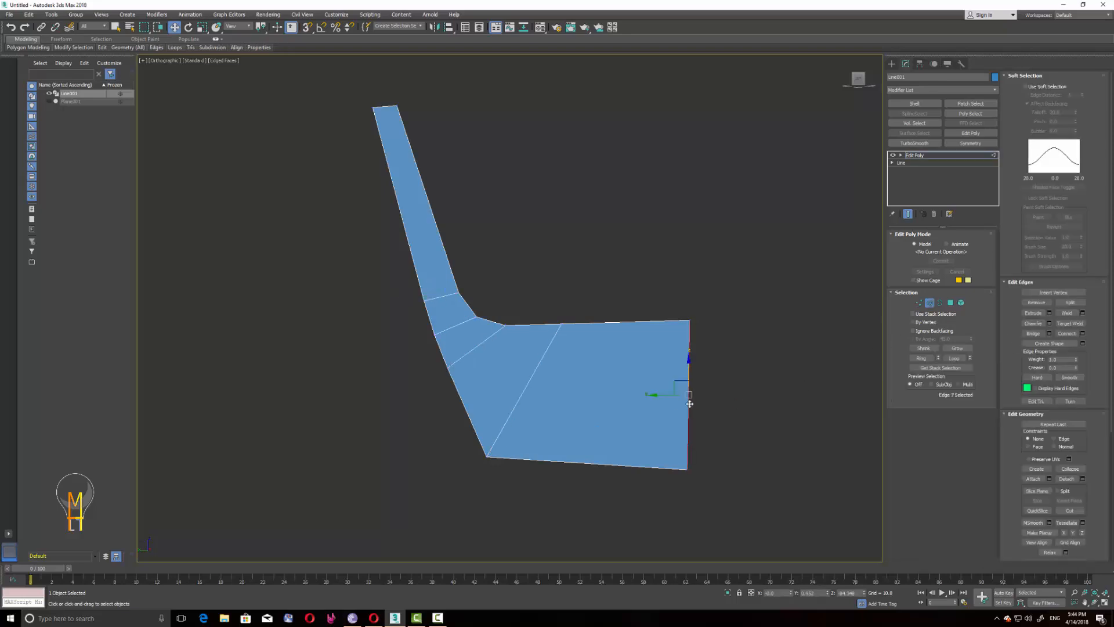
pyautogui.click(920, 358)
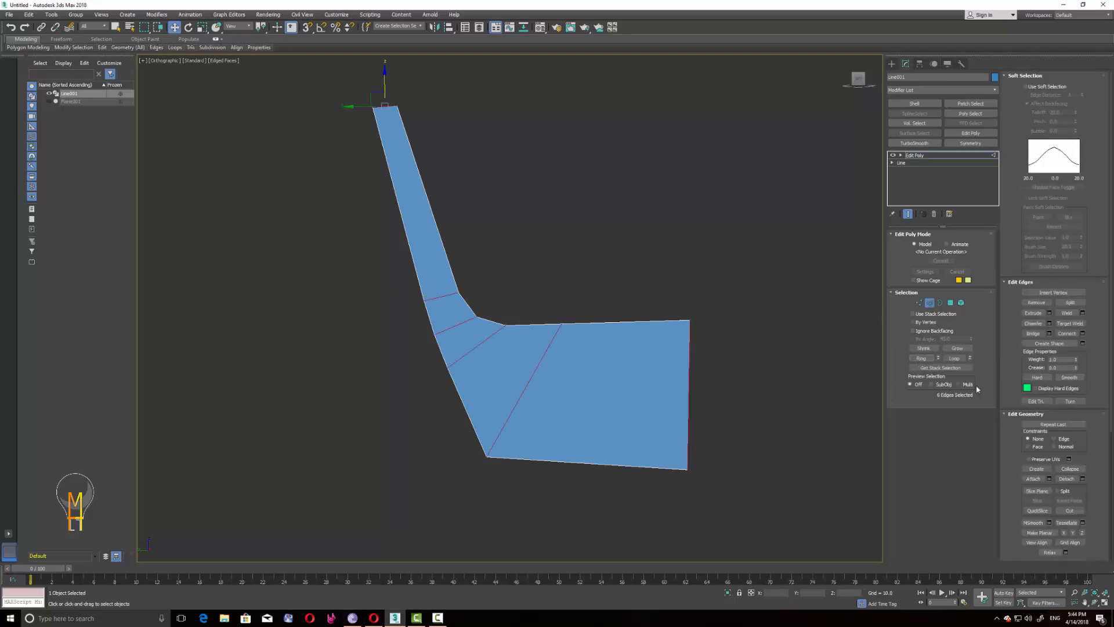
pyautogui.click(1083, 334)
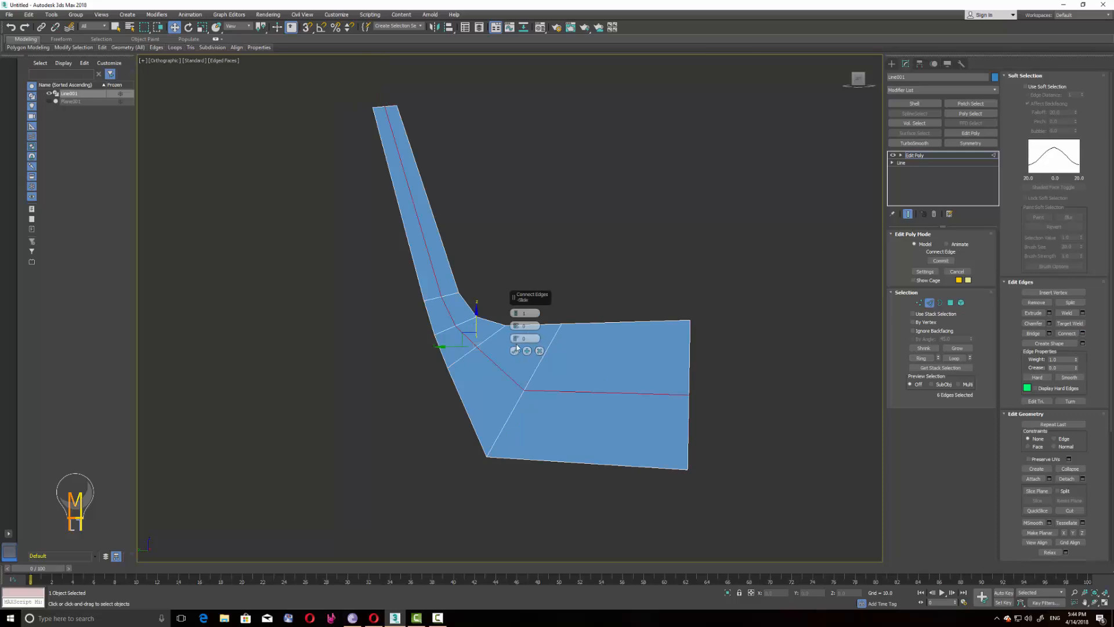
pyautogui.moveTo(516, 338); pyautogui.dragTo(513, 282)
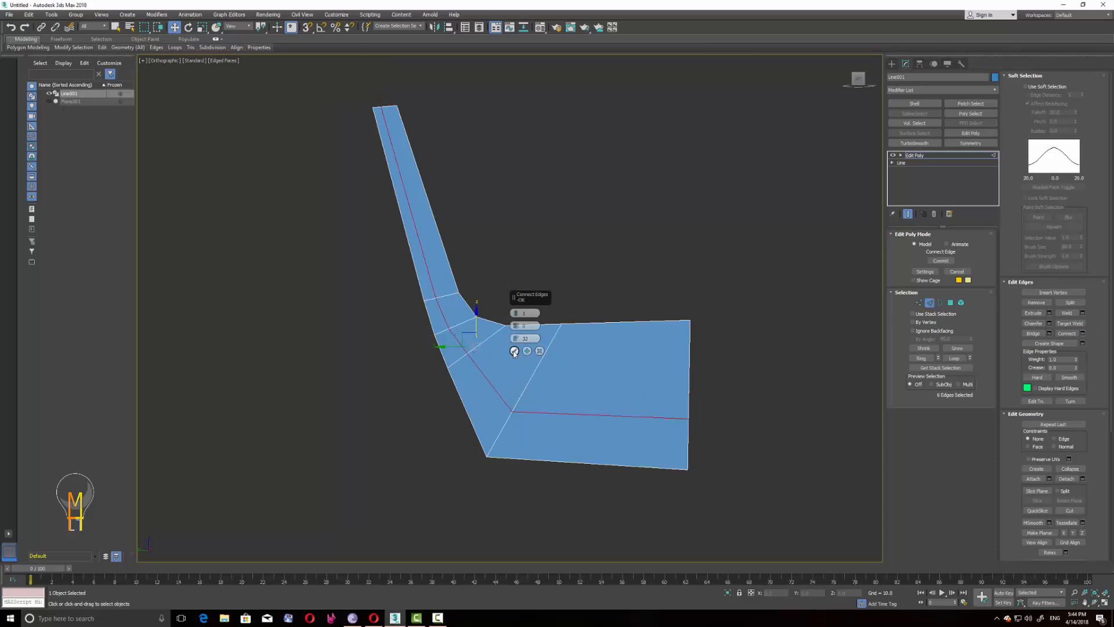
pyautogui.click(515, 351)
# Step: Open the reference picture Jasper Chair_Example in an image viewer, move it beside the model, and clear the edge selection
pyautogui.click(8, 14)
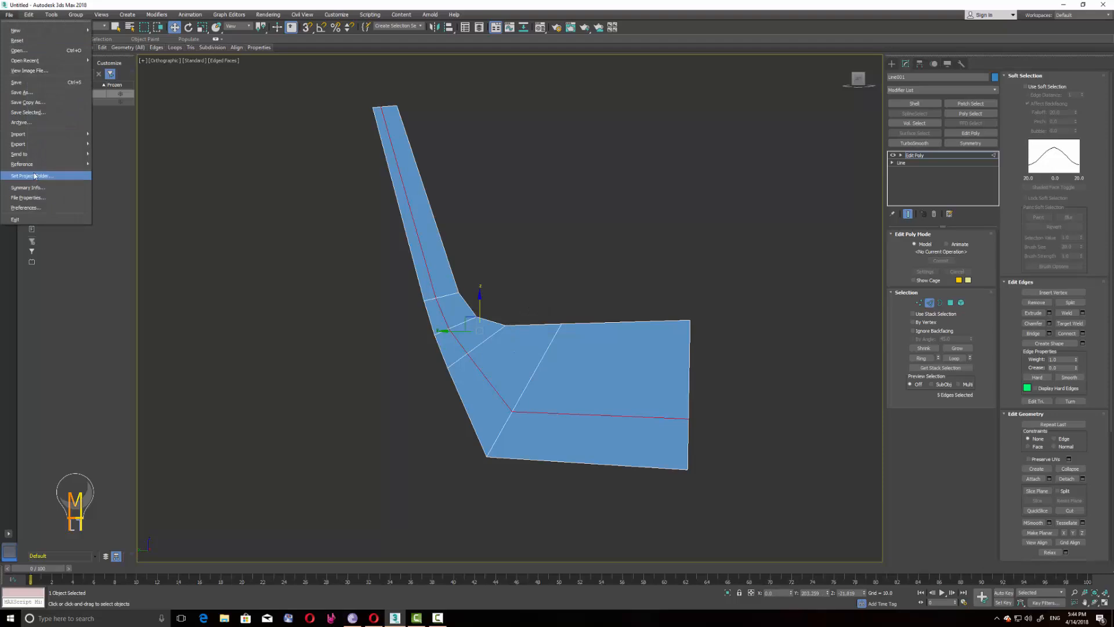
pyautogui.click(29, 70)
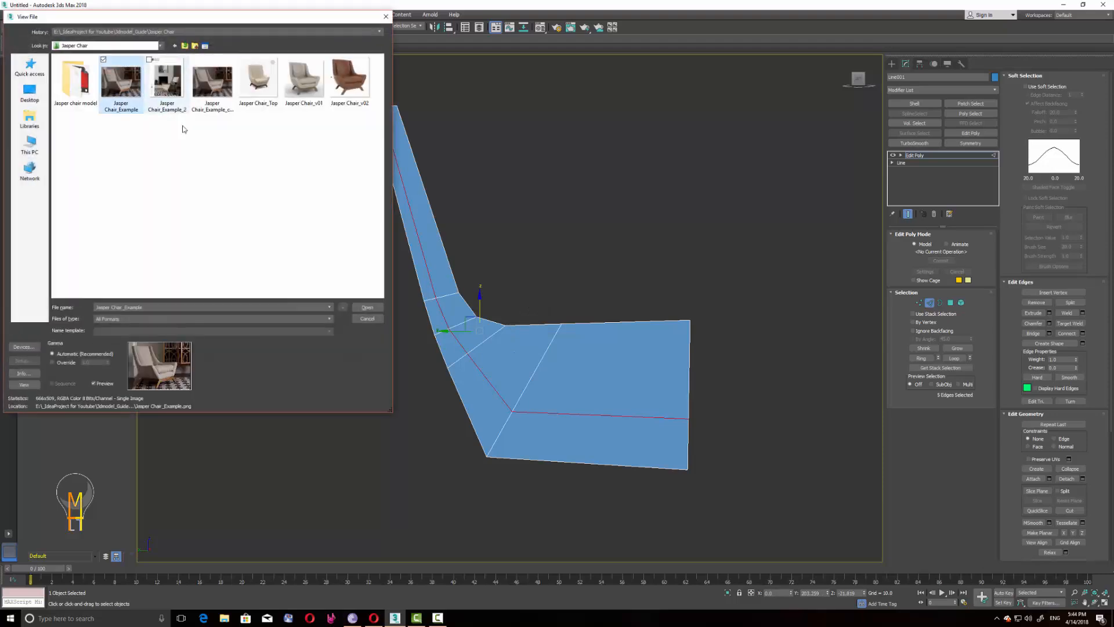
pyautogui.click(368, 309)
pyautogui.moveTo(567, 198); pyautogui.dragTo(152, 204)
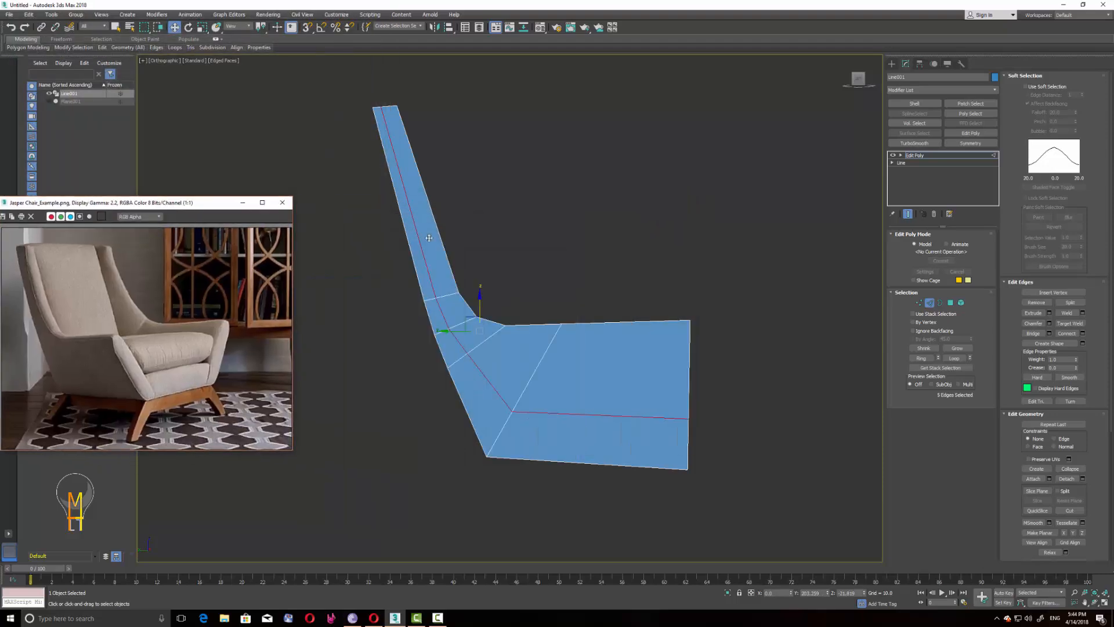
pyautogui.click(754, 390)
# Step: Show four viewports with the lower two enlarged, one upper viewport set to Front, and the whole profile visible in Perspective
pyautogui.click(1102, 602)
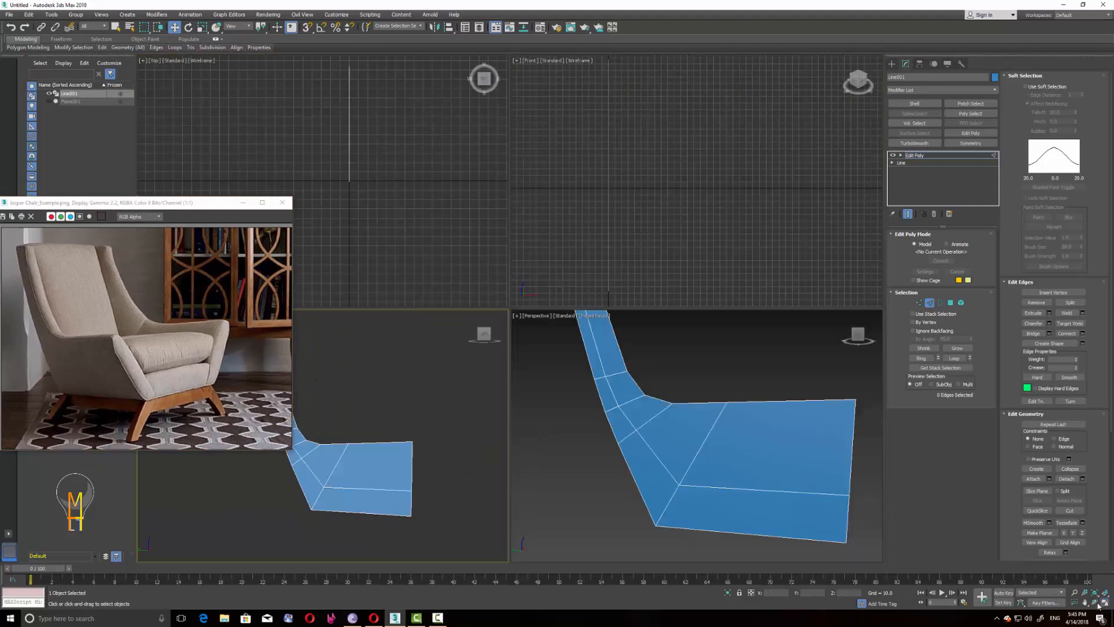
pyautogui.moveTo(509, 312); pyautogui.dragTo(530, 200)
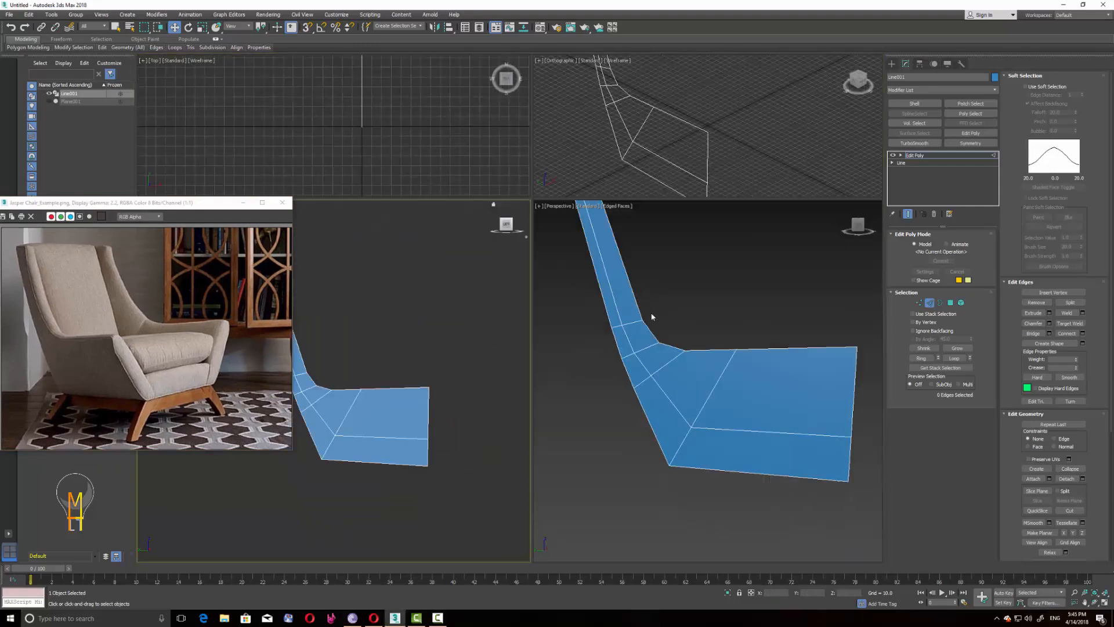
pyautogui.click(691, 168)
pyautogui.press('f')
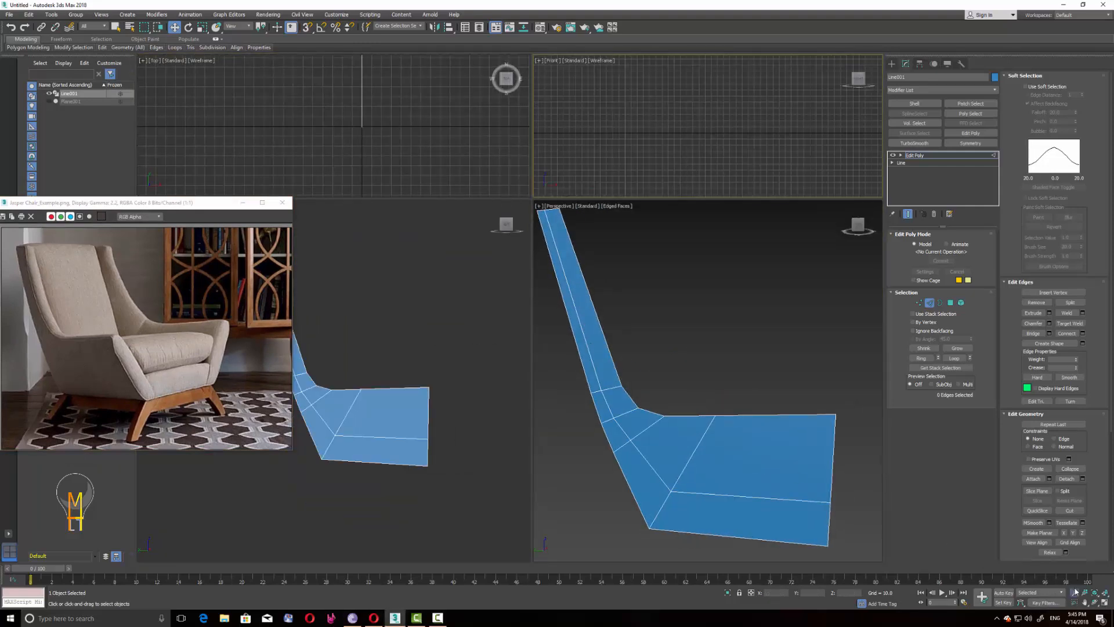
pyautogui.scroll(-4, 671, 398)
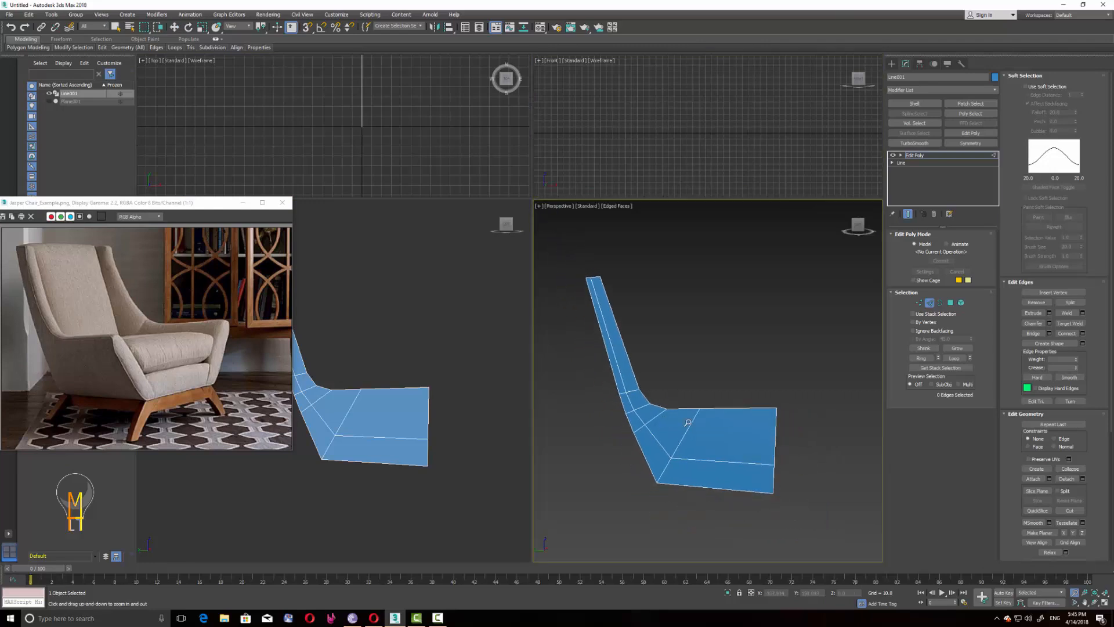
pyautogui.click(746, 410)
# Step: Extend the front of the seat profile with a narrow strip by copying its two front edges outward
pyautogui.click(941, 302)
pyautogui.click(431, 434)
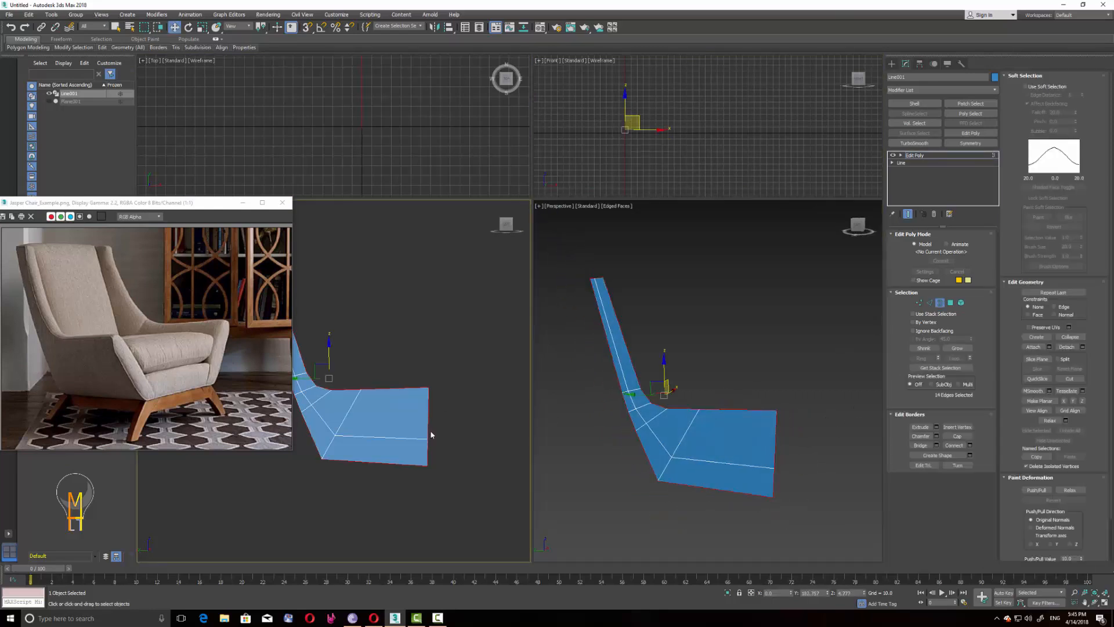
pyautogui.click(930, 303)
pyautogui.click(428, 432)
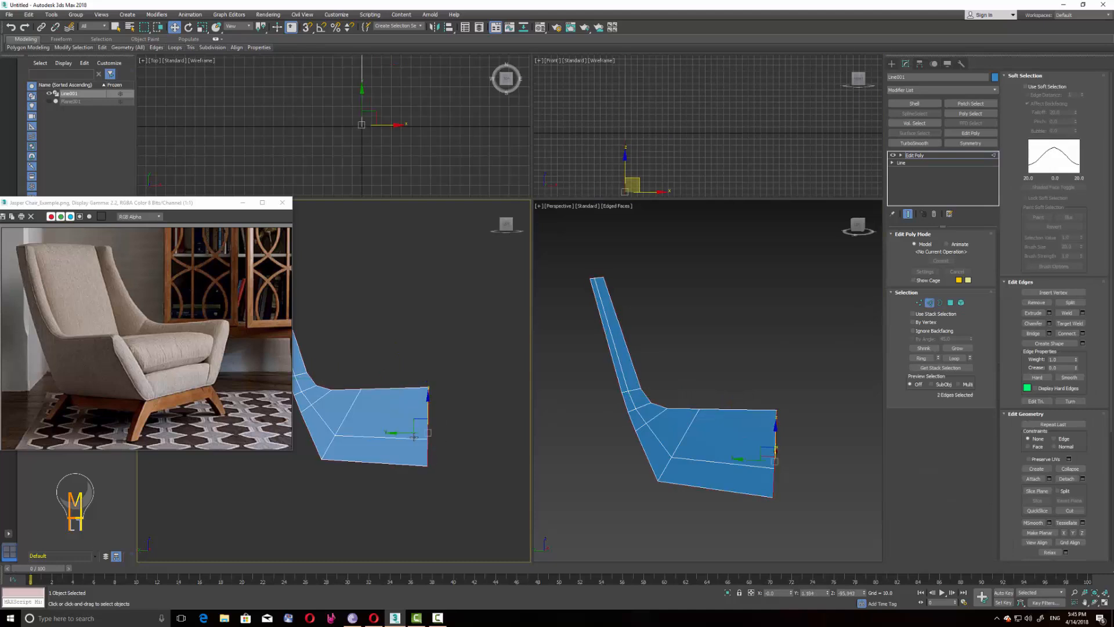
pyautogui.moveTo(410, 435); pyautogui.dragTo(368, 440, button='middle')
pyautogui.keyDown('shift'); pyautogui.moveTo(358, 436); pyautogui.dragTo(354, 436); pyautogui.keyUp('shift')
pyautogui.click(655, 406)
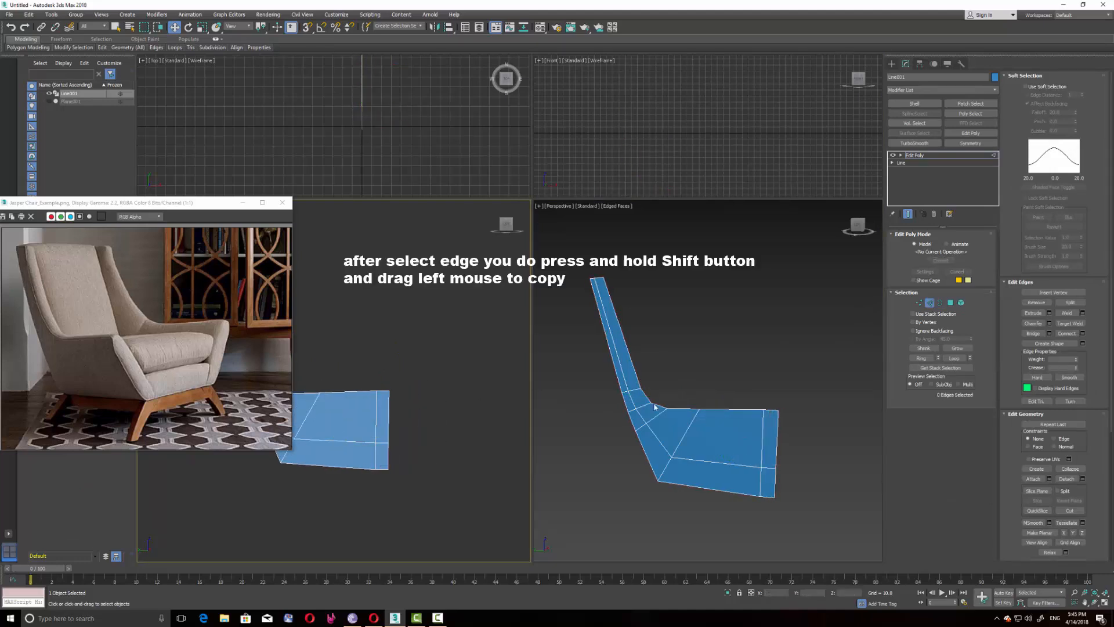
# Step: Apply a Shell modifier to the side profile with an inner amount of 40
pyautogui.keyDown('alt'); pyautogui.moveTo(833, 396); pyautogui.dragTo(674, 237, button='middle'); pyautogui.keyUp('alt')
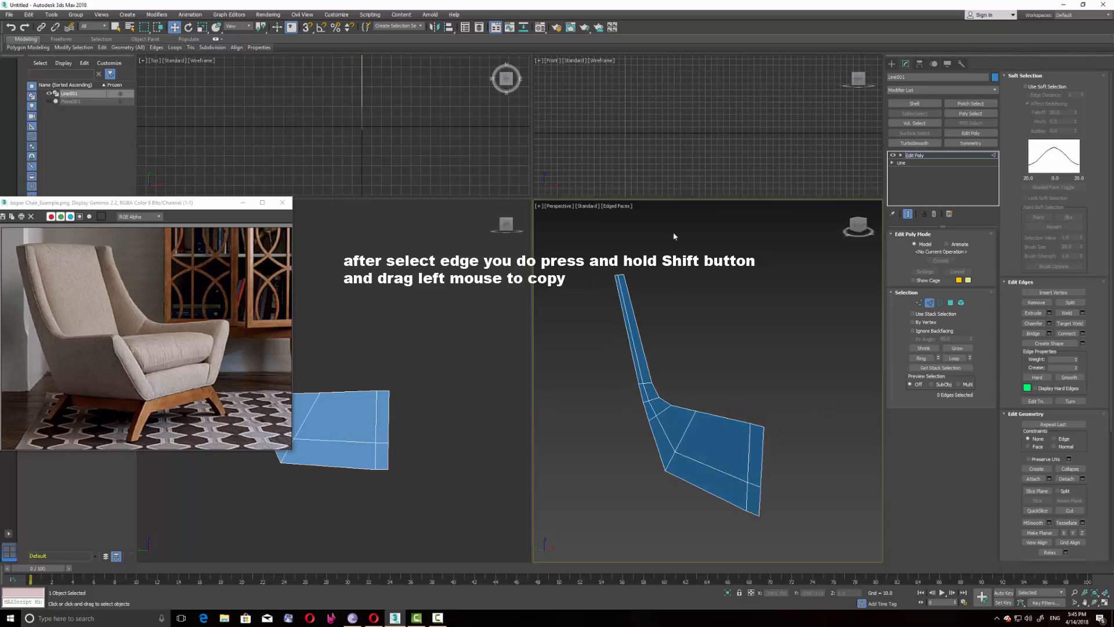
pyautogui.click(930, 302)
pyautogui.click(941, 90)
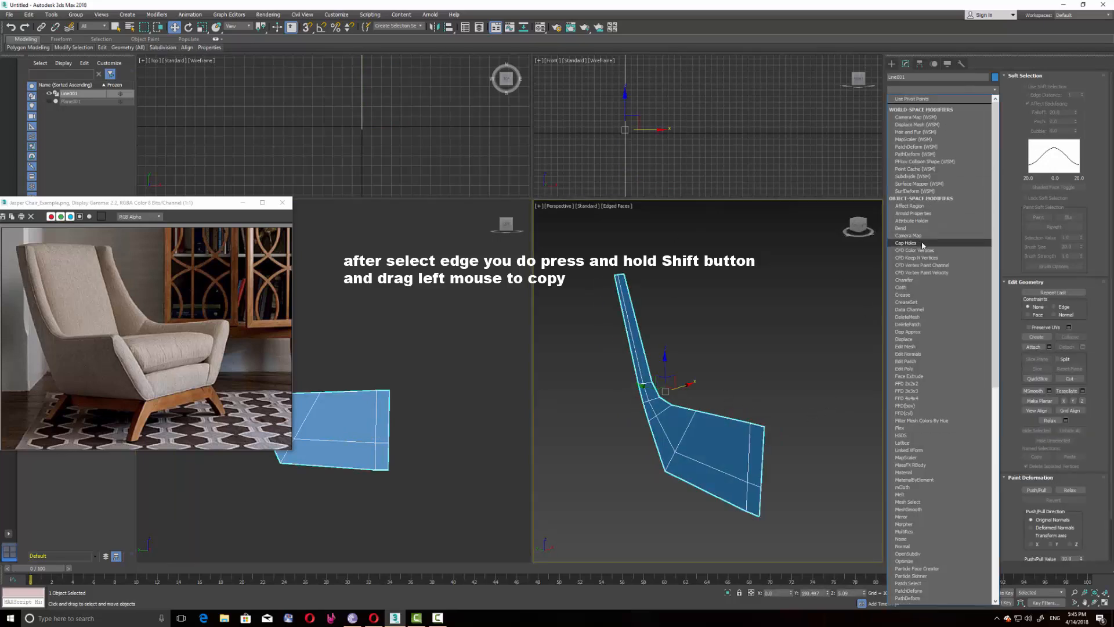
pyautogui.press('s')
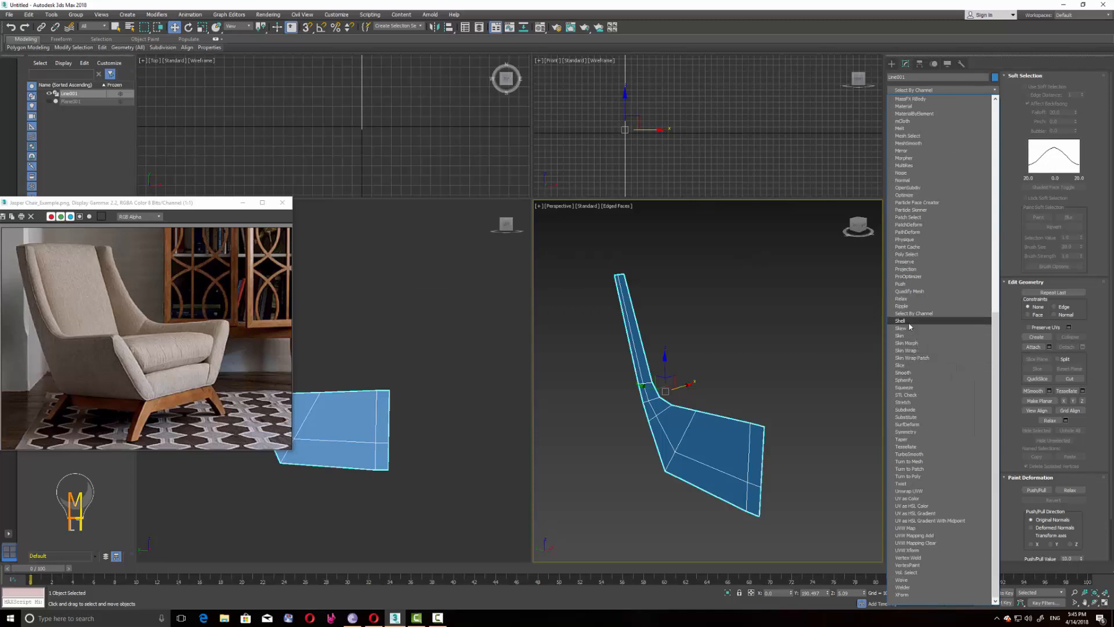
pyautogui.click(946, 319)
pyautogui.moveTo(692, 426); pyautogui.dragTo(664, 434, button='middle')
pyautogui.moveTo(970, 247); pyautogui.dragTo(961, 251)
pyautogui.press('Return')
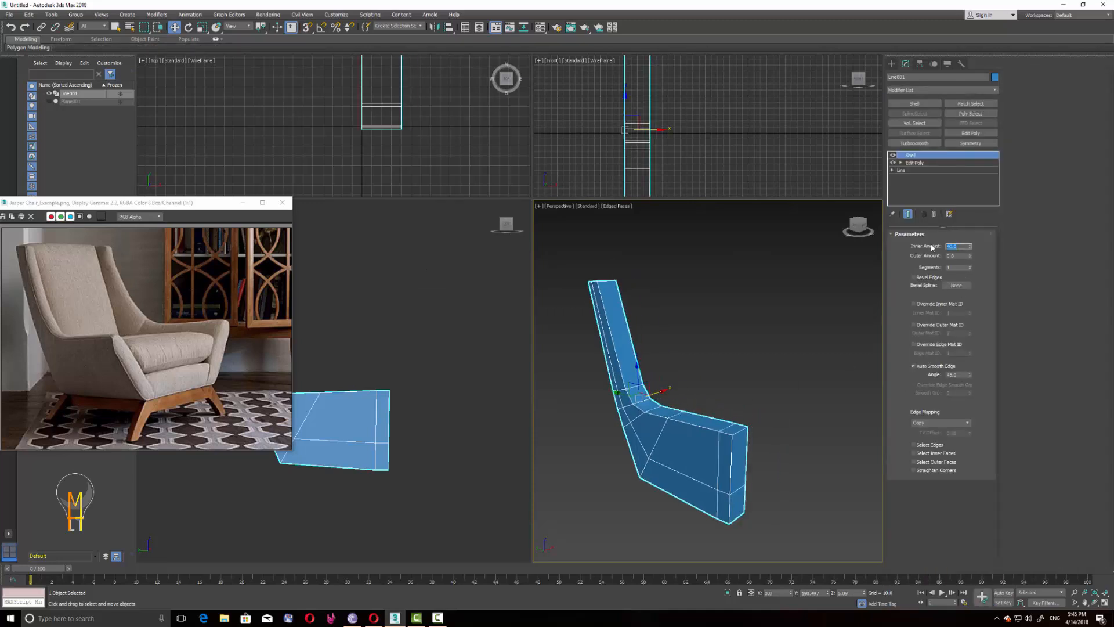
# Step: Add an Edit Poly modifier above Shell and enter polygon editing on the inner side of the panel
pyautogui.click(747, 408)
pyautogui.click(715, 437)
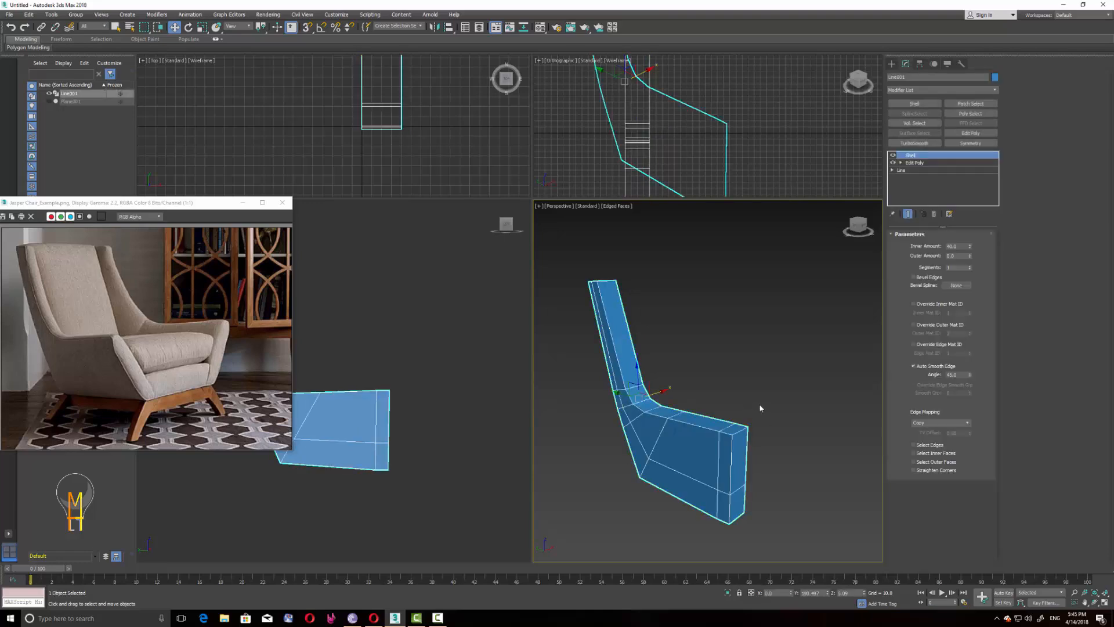
pyautogui.keyDown('alt'); pyautogui.moveTo(738, 425); pyautogui.dragTo(642, 428, button='middle'); pyautogui.keyUp('alt')
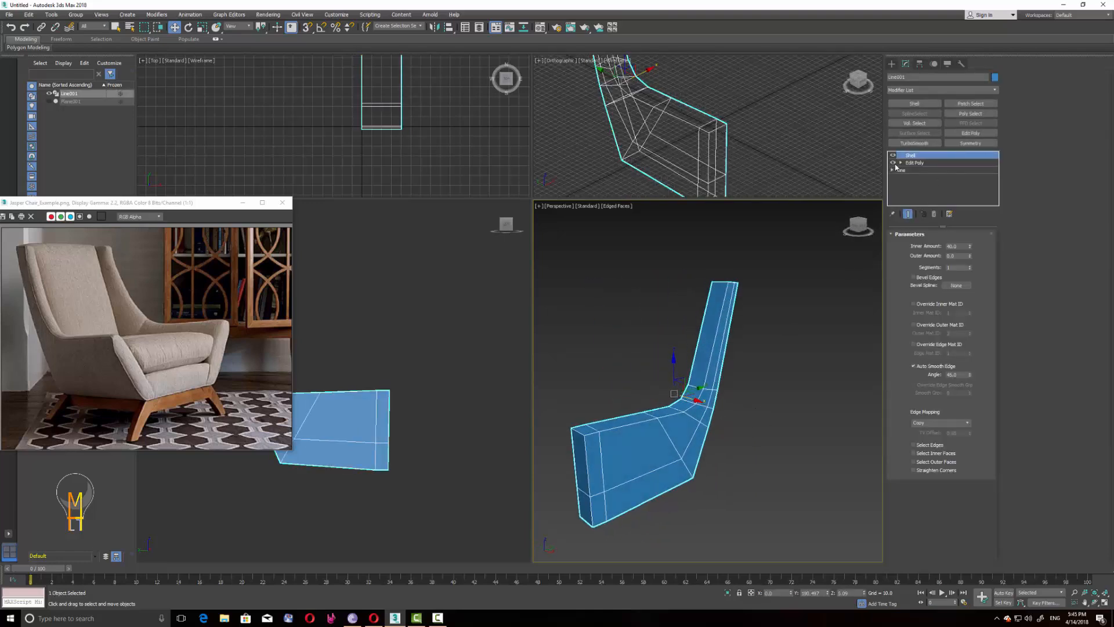
pyautogui.click(970, 133)
pyautogui.click(950, 304)
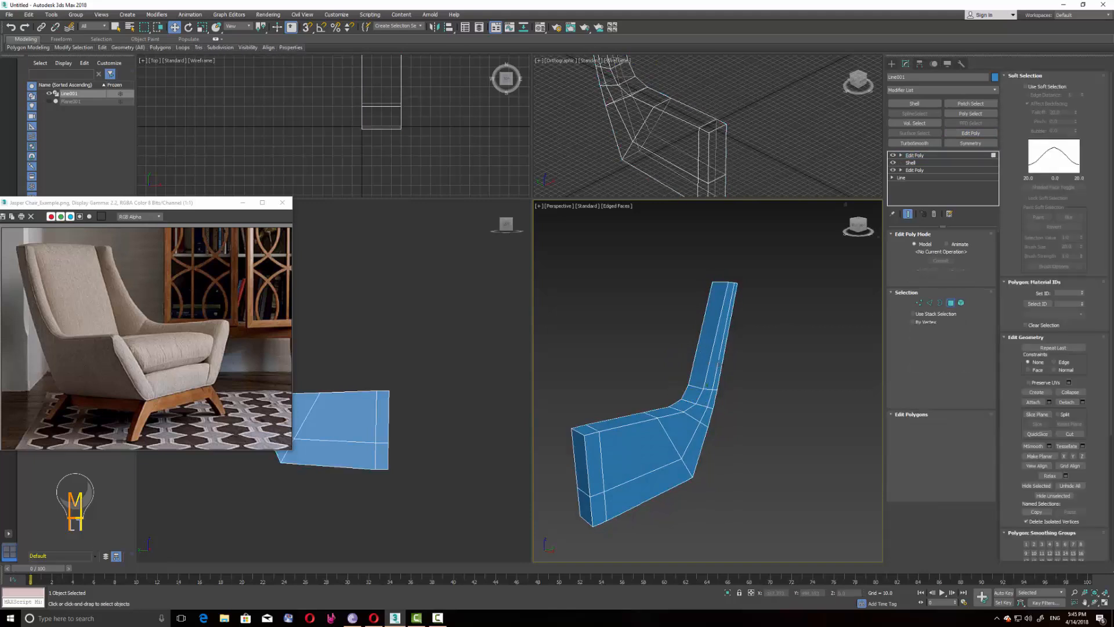
# Step: Extrude the six inner-side polygons along the rear and underside strip sideways to form half of the backrest and seat base
pyautogui.click(719, 376)
pyautogui.keyDown('ctrl'); pyautogui.click(713, 399); pyautogui.keyUp('ctrl')
pyautogui.keyDown('ctrl'); pyautogui.click(708, 417); pyautogui.keyUp('ctrl')
pyautogui.keyDown('ctrl'); pyautogui.click(696, 449); pyautogui.keyUp('ctrl')
pyautogui.keyDown('ctrl'); pyautogui.click(666, 478); pyautogui.keyUp('ctrl')
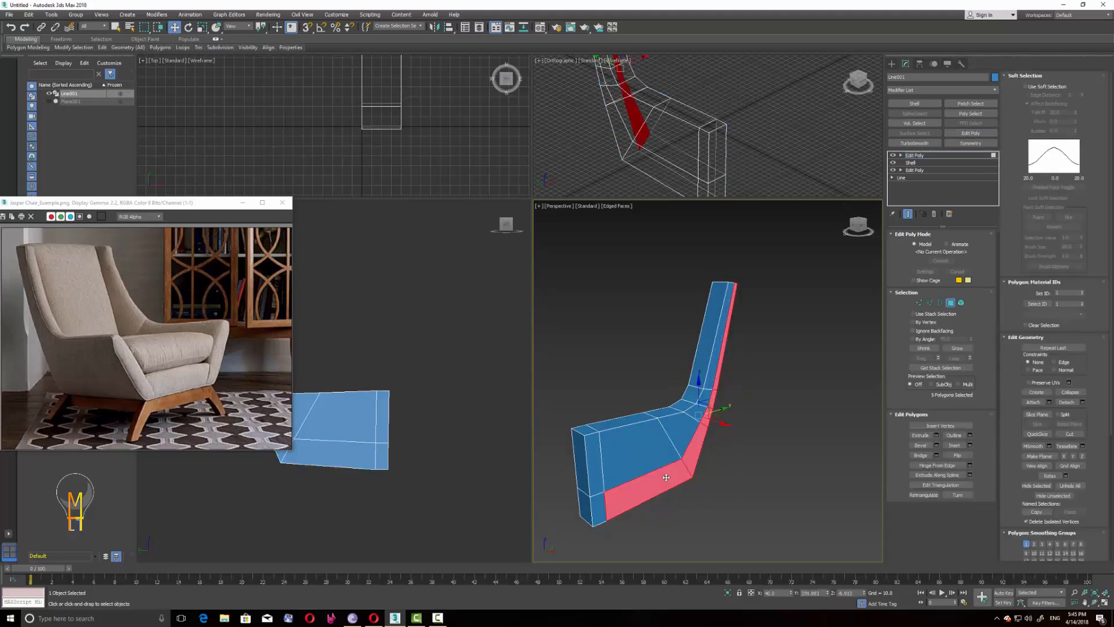
pyautogui.keyDown('ctrl'); pyautogui.click(595, 510); pyautogui.keyUp('ctrl')
pyautogui.moveTo(636, 152); pyautogui.dragTo(672, 164, button='middle')
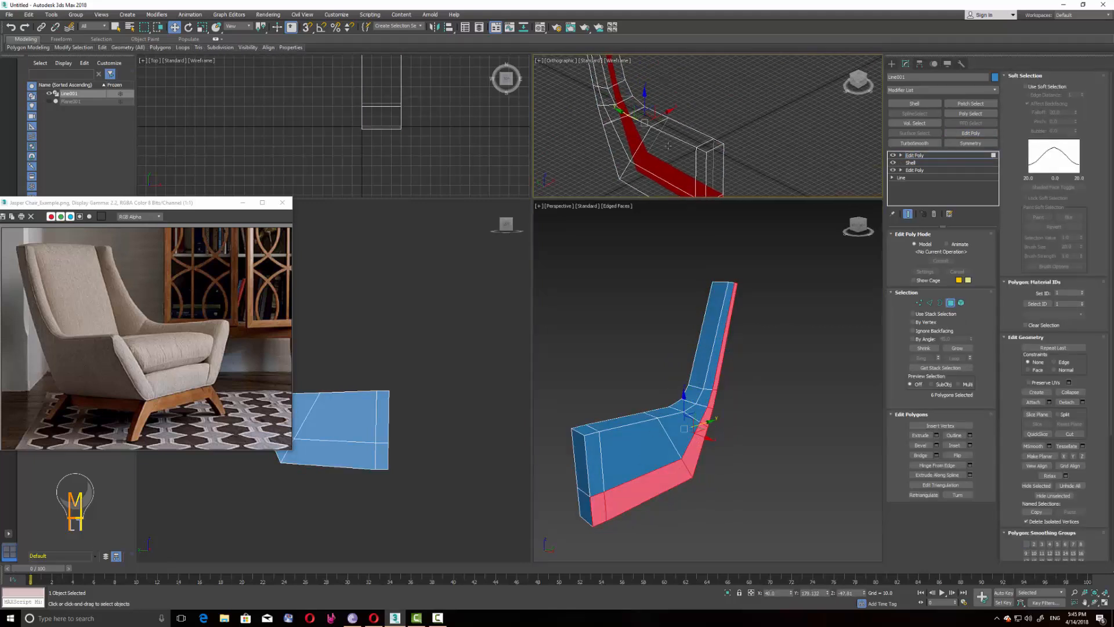
pyautogui.press('f')
pyautogui.moveTo(590, 198); pyautogui.dragTo(590, 281)
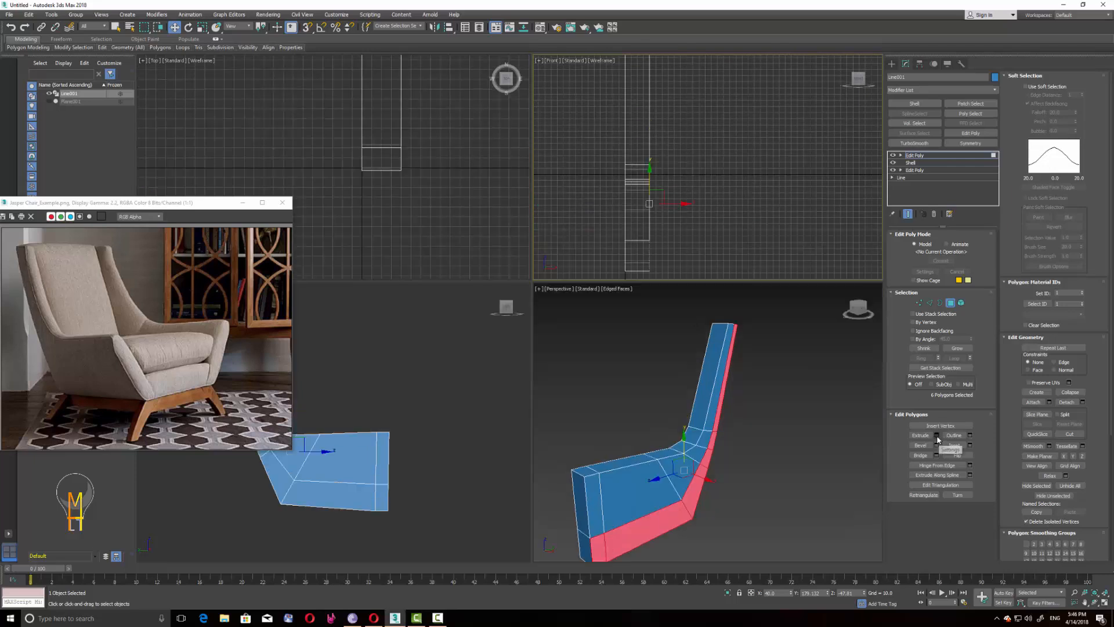
pyautogui.keyDown('shift'); pyautogui.moveTo(675, 205); pyautogui.dragTo(733, 205); pyautogui.keyUp('shift')
pyautogui.keyDown('alt'); pyautogui.moveTo(656, 424); pyautogui.dragTo(682, 424, button='middle'); pyautogui.keyUp('alt')
pyautogui.moveTo(682, 424); pyautogui.dragTo(680, 340, button='middle')
pyautogui.keyDown('alt'); pyautogui.moveTo(680, 339); pyautogui.dragTo(676, 422, button='middle'); pyautogui.keyUp('alt')
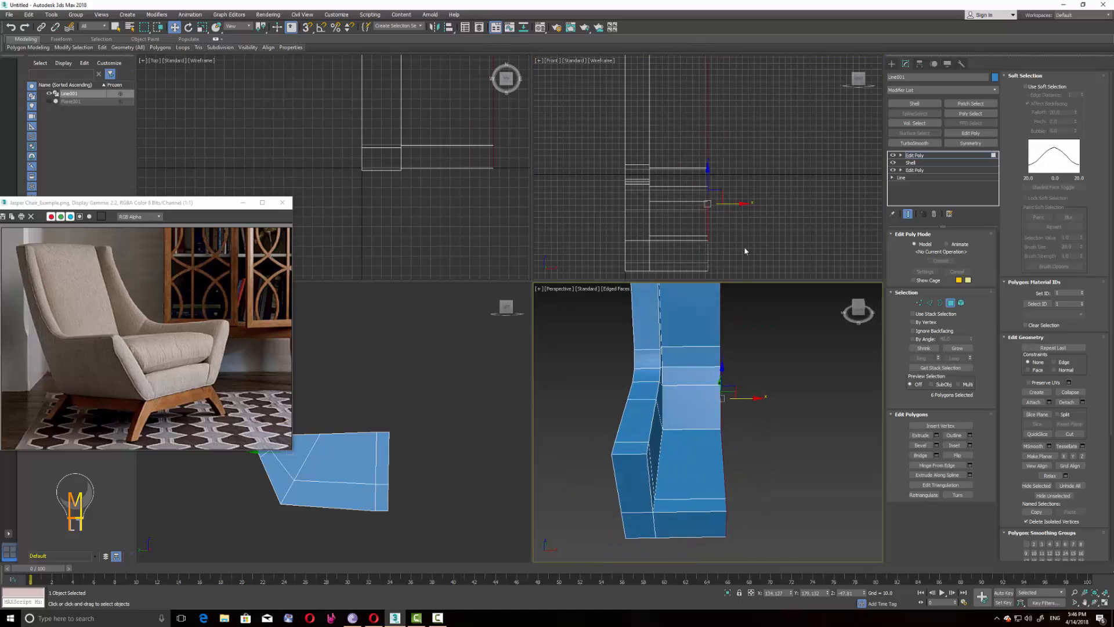
pyautogui.click(735, 205)
pyautogui.moveTo(736, 205); pyautogui.dragTo(741, 205)
# Step: Delete the end polygons on the open middle side of the half chair
pyautogui.keyDown('alt'); pyautogui.moveTo(690, 428); pyautogui.dragTo(666, 404, button='middle'); pyautogui.keyUp('alt')
pyautogui.press('Delete')
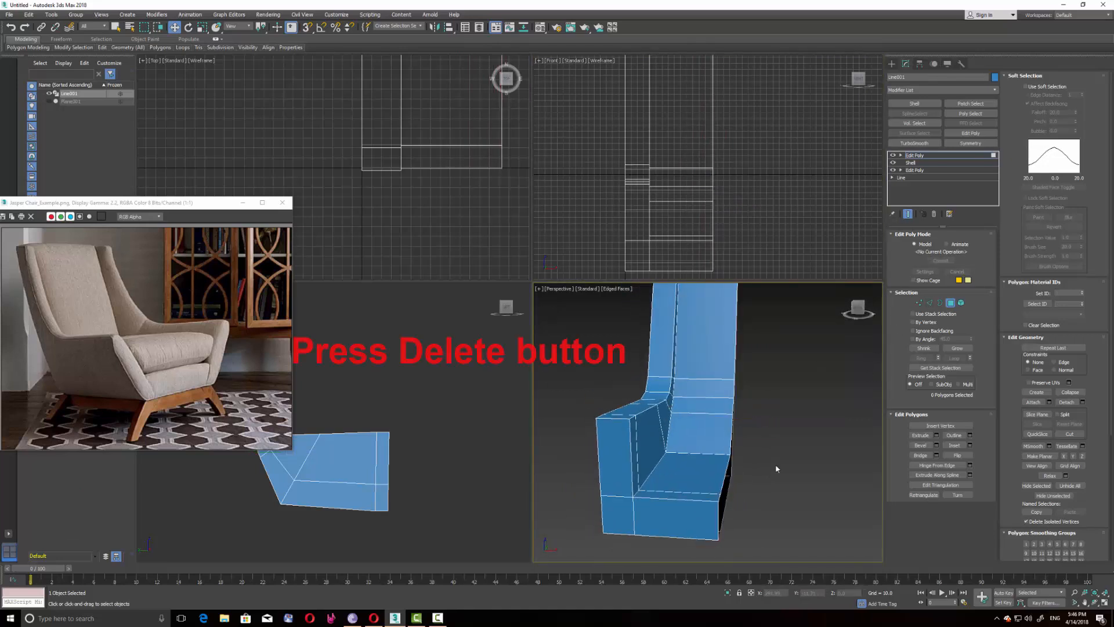
pyautogui.click(726, 480)
# Step: Move the open middle border slightly toward the armrest and add an edge loop along the seat and backrest near the armrest
pyautogui.click(940, 302)
pyautogui.click(733, 427)
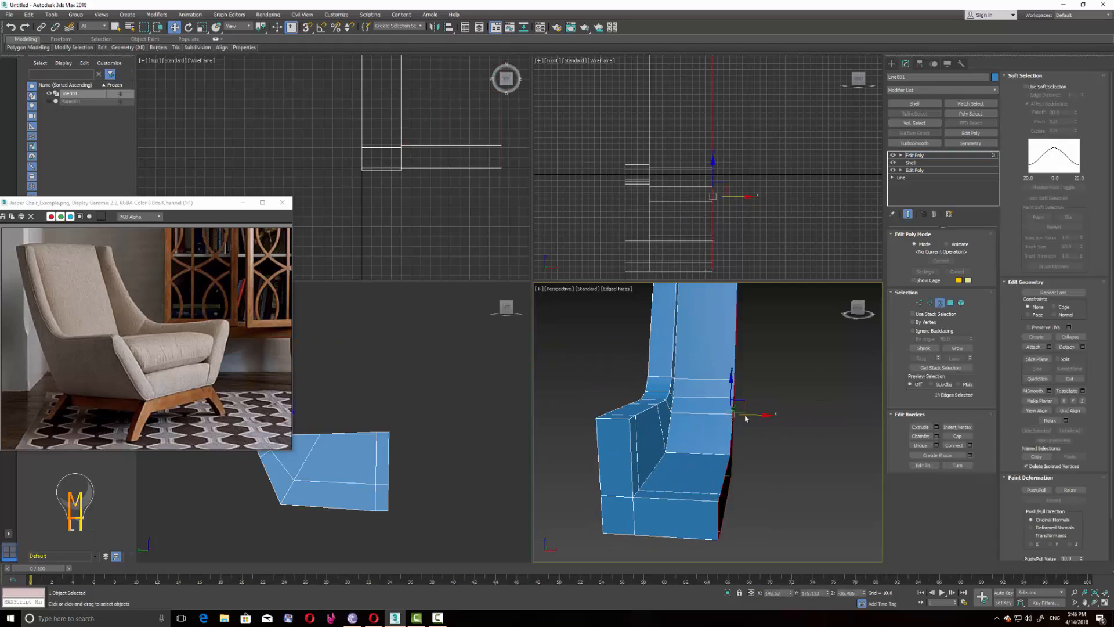
pyautogui.moveTo(747, 206); pyautogui.dragTo(757, 193, button='middle')
pyautogui.moveTo(756, 193)
pyautogui.mouseDown()
pyautogui.moveTo(708, 194)
pyautogui.moveTo(701, 181)
pyautogui.moveTo(749, 184)
pyautogui.mouseUp()
pyautogui.keyDown('alt'); pyautogui.moveTo(666, 439); pyautogui.dragTo(694, 445, button='middle'); pyautogui.keyUp('alt')
pyautogui.click(930, 303)
# Step: Extrude the four front polygons of the backrest, from its top down to the seat base, slightly forward
pyautogui.click(951, 303)
pyautogui.click(731, 383)
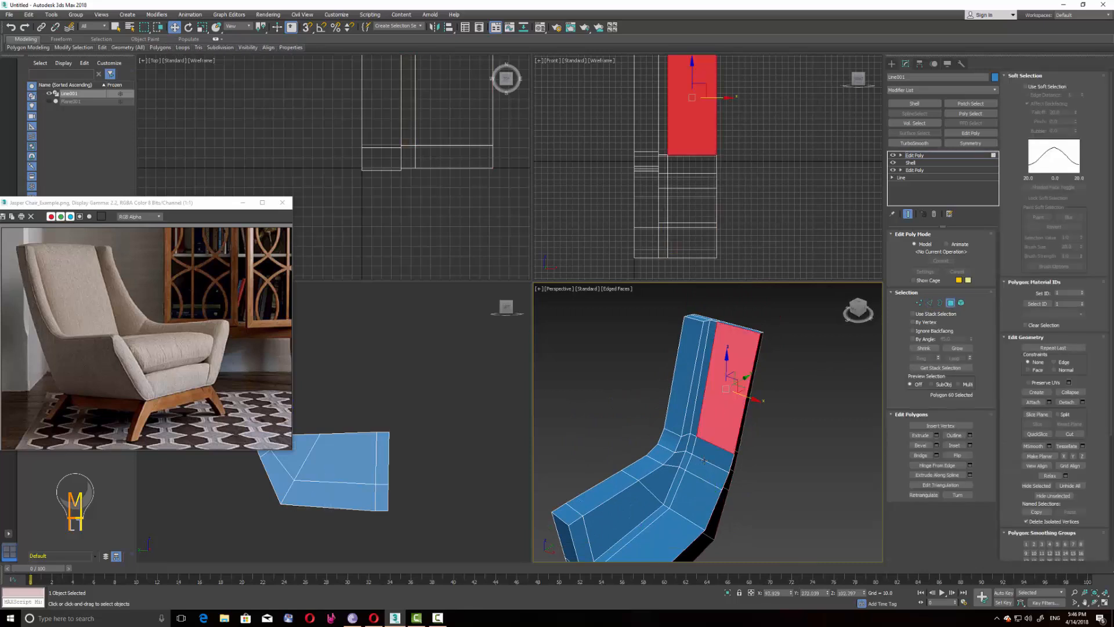
pyautogui.keyDown('ctrl'); pyautogui.click(713, 451); pyautogui.keyUp('ctrl')
pyautogui.keyDown('ctrl'); pyautogui.click(703, 474); pyautogui.keyUp('ctrl')
pyautogui.keyDown('alt'); pyautogui.moveTo(724, 483); pyautogui.dragTo(680, 480, button='middle'); pyautogui.keyUp('alt')
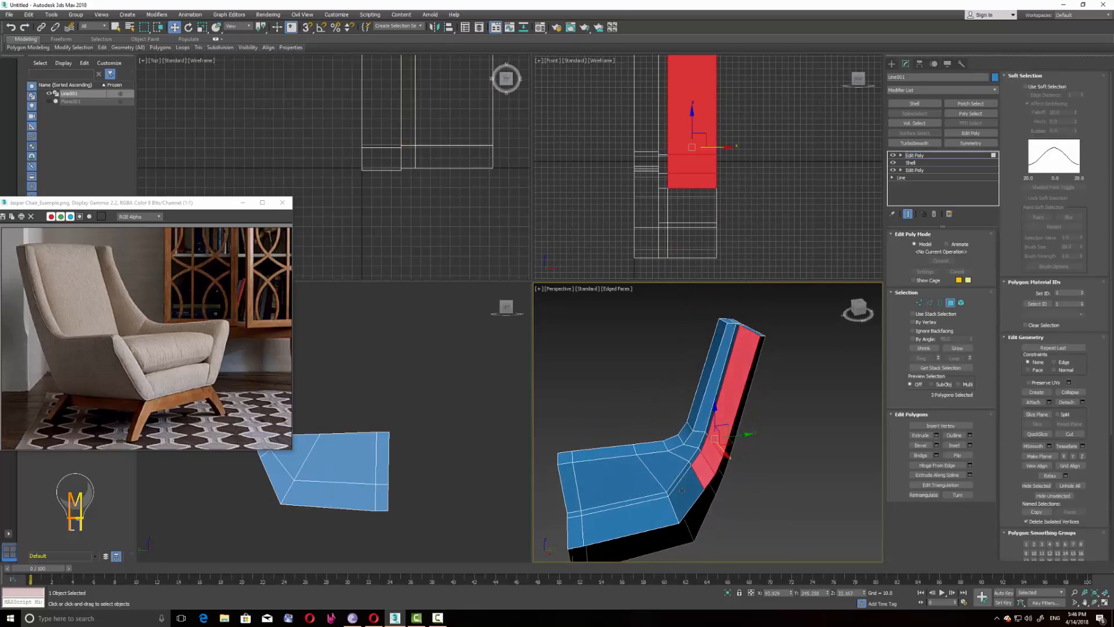
pyautogui.keyDown('ctrl'); pyautogui.click(686, 491); pyautogui.keyUp('ctrl')
pyautogui.click(937, 435)
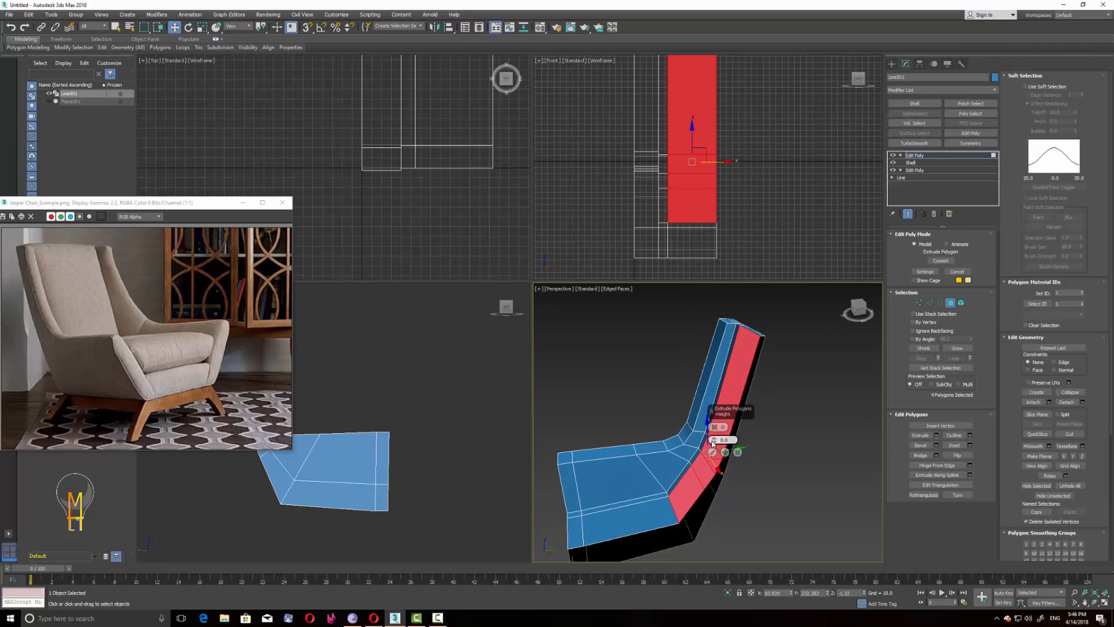
pyautogui.moveTo(714, 440); pyautogui.dragTo(711, 419)
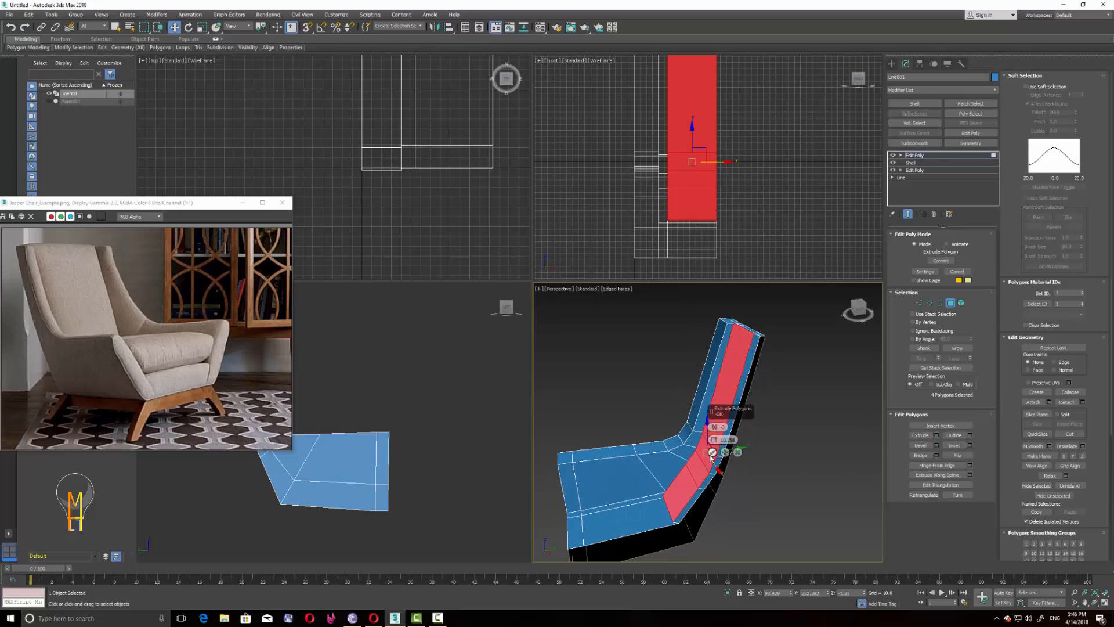
pyautogui.click(712, 453)
# Step: Show the side view in wireframe and move the bottom front edge of the extruded backrest slightly up and back
pyautogui.keyDown('alt'); pyautogui.moveTo(711, 456); pyautogui.dragTo(569, 471, button='middle'); pyautogui.keyUp('alt')
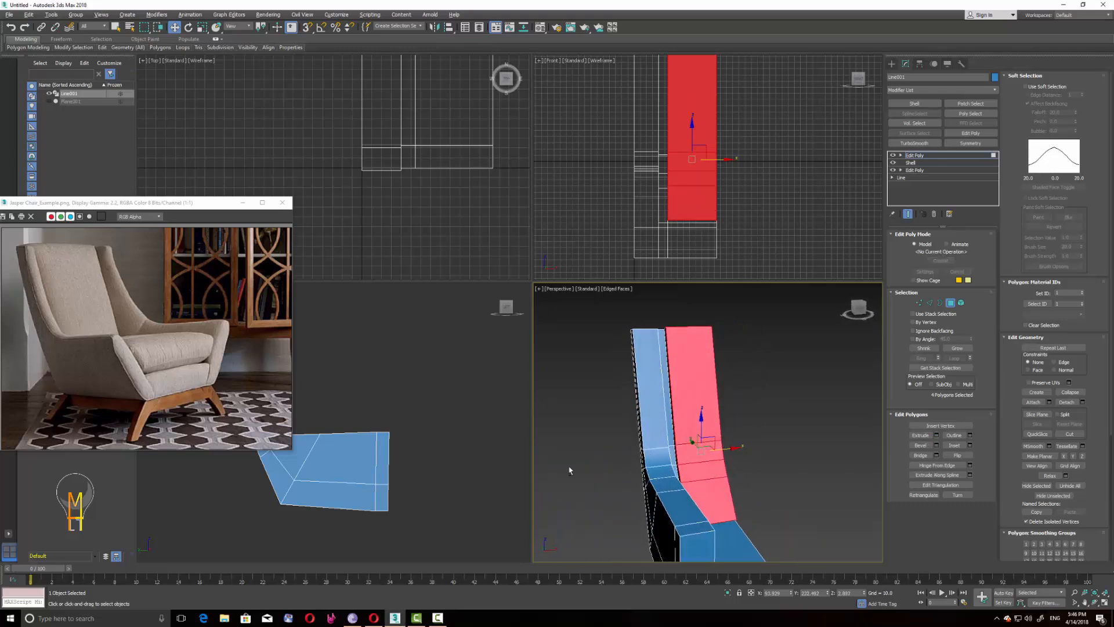
pyautogui.moveTo(403, 428); pyautogui.dragTo(476, 427, button='middle')
pyautogui.press('F3')
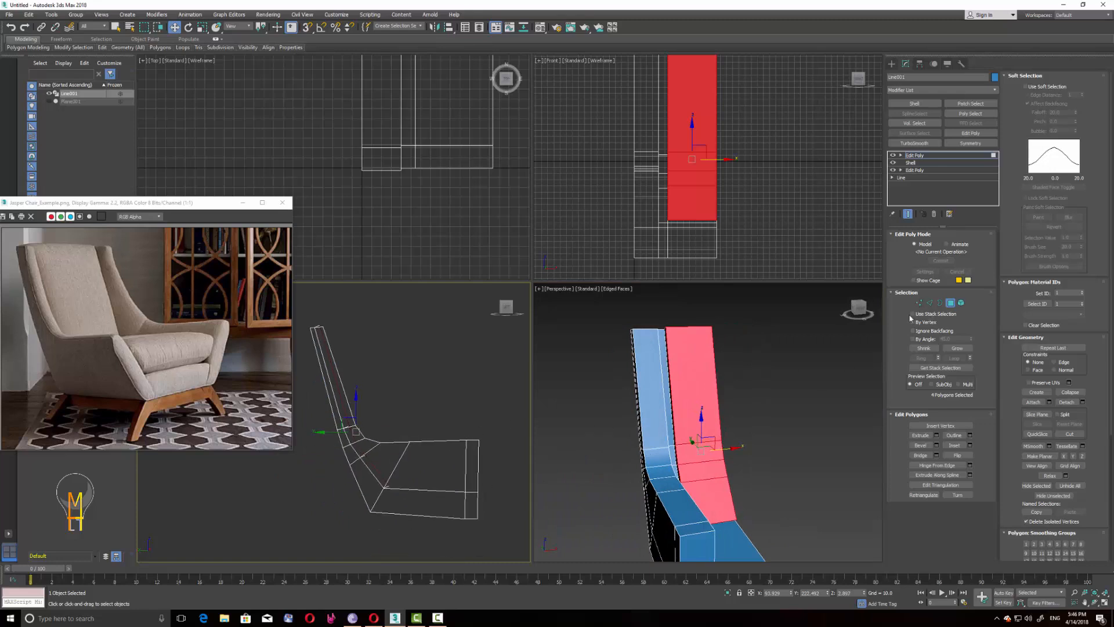
pyautogui.click(930, 303)
pyautogui.click(726, 520)
pyautogui.moveTo(447, 489); pyautogui.dragTo(479, 496, button='middle')
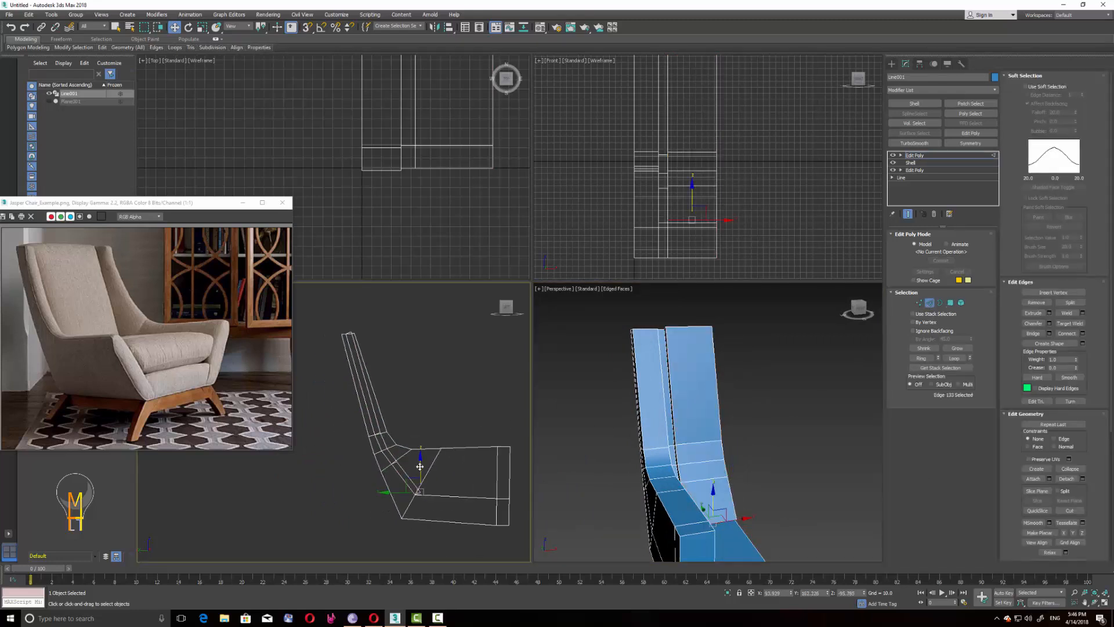
pyautogui.moveTo(419, 466); pyautogui.dragTo(417, 460)
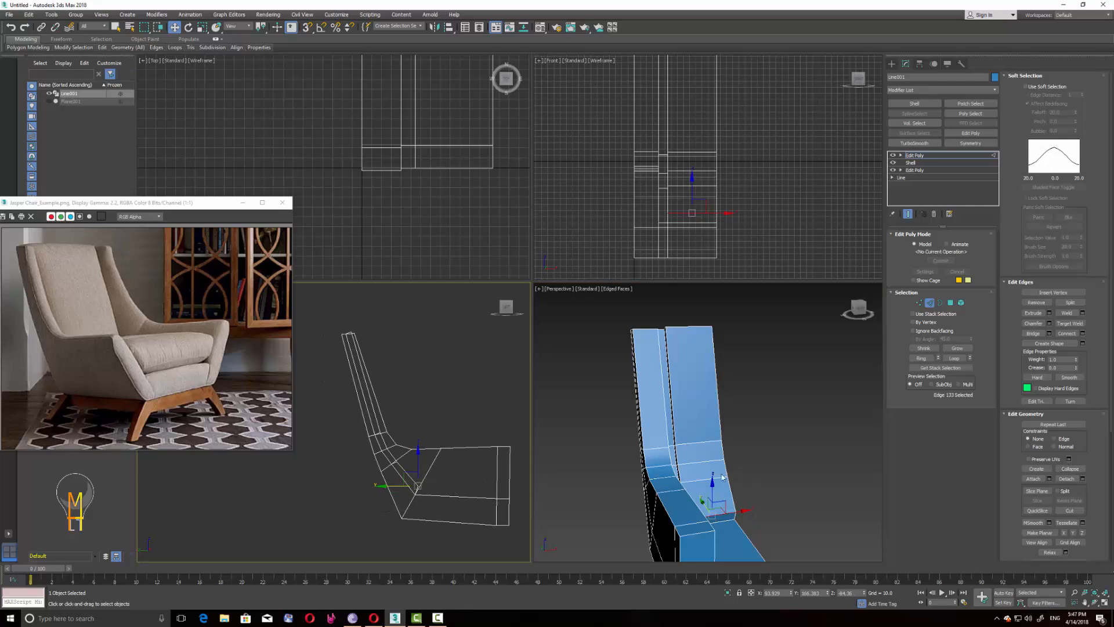
# Step: In the side view, lower the top front vertices of the extruded backrest to line up with the backrest's top edge
pyautogui.keyDown('alt'); pyautogui.moveTo(722, 477); pyautogui.dragTo(490, 425, button='middle'); pyautogui.keyUp('alt')
pyautogui.hotkey('alt', 'z')
pyautogui.keyDown('ctrl'); pyautogui.keyDown('alt'); pyautogui.moveTo(409, 387); pyautogui.dragTo(390, 336, button='middle'); pyautogui.keyUp('alt'); pyautogui.keyUp('ctrl')
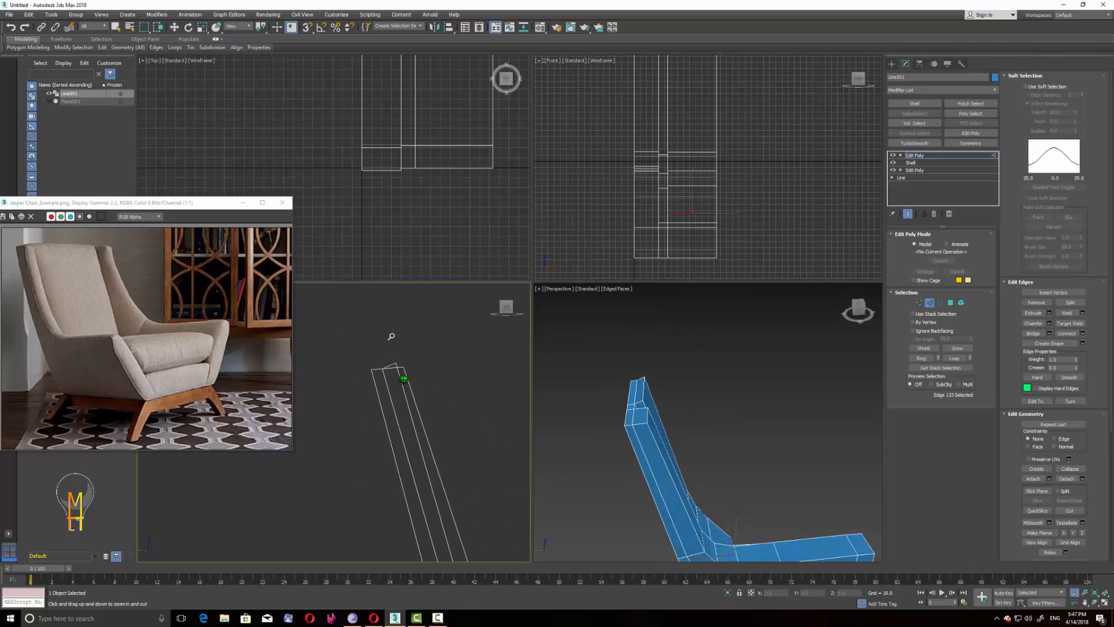
pyautogui.press('1')
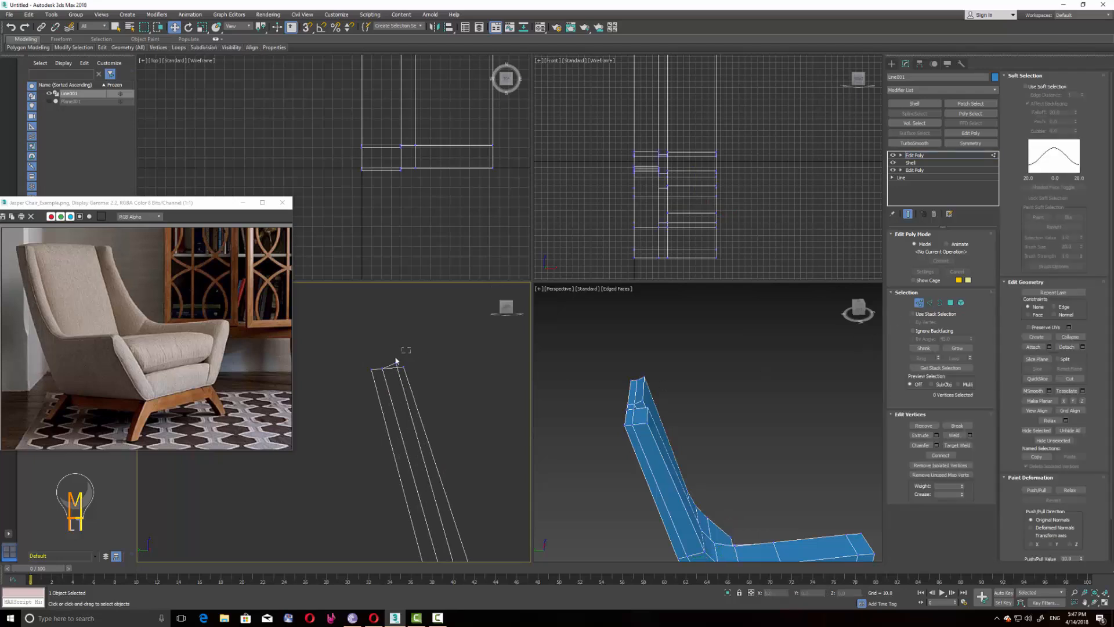
pyautogui.moveTo(384, 354)
pyautogui.mouseDown()
pyautogui.moveTo(406, 365)
pyautogui.moveTo(394, 371)
pyautogui.mouseUp()
pyautogui.scroll(10, 720, 442)
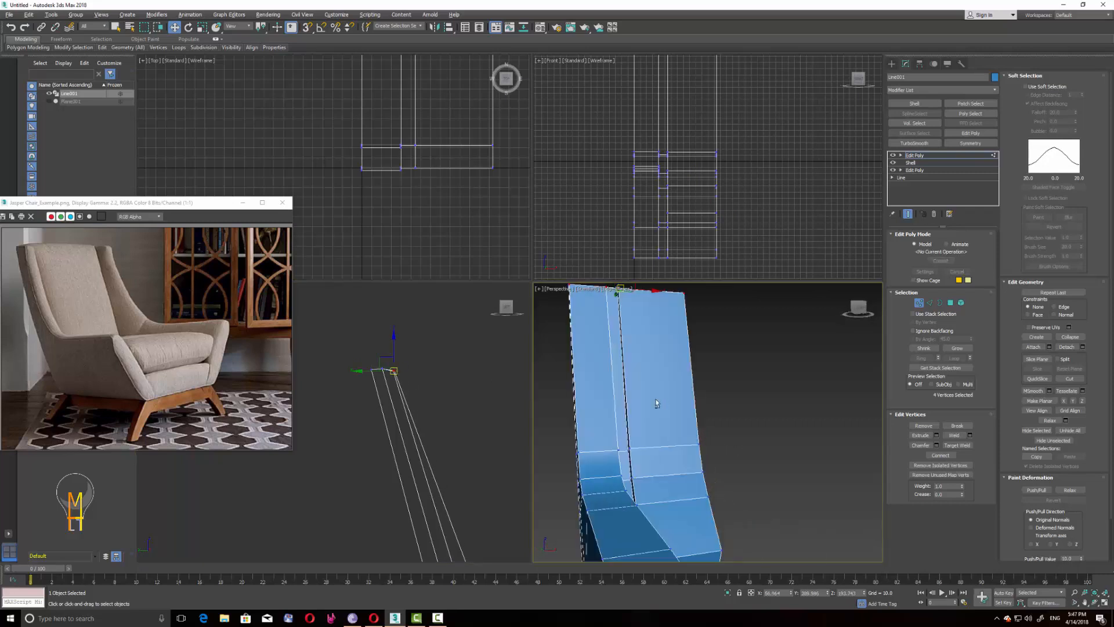
# Step: Move the long front polygon of the backrest's outer side strip slightly backward in the side view
pyautogui.keyDown('alt'); pyautogui.moveTo(638, 406); pyautogui.dragTo(732, 451, button='middle'); pyautogui.keyUp('alt')
pyautogui.scroll(-3, 639, 409)
pyautogui.click(950, 303)
pyautogui.click(643, 403)
pyautogui.moveTo(465, 416); pyautogui.dragTo(478, 408, button='middle')
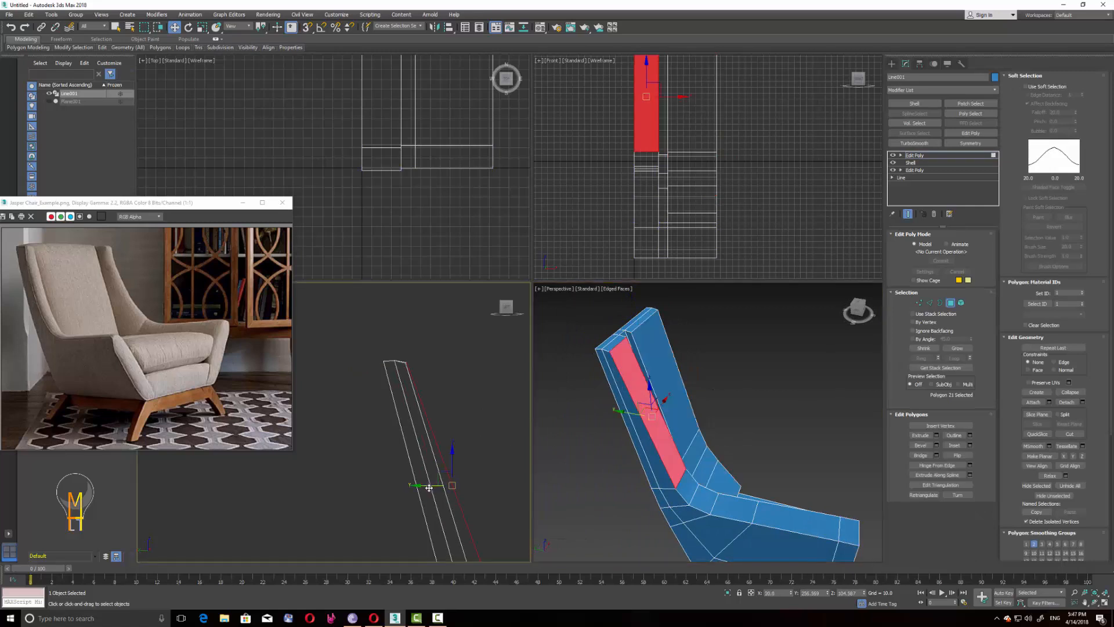
pyautogui.moveTo(427, 489); pyautogui.dragTo(426, 490)
pyautogui.moveTo(415, 485); pyautogui.dragTo(432, 458, button='middle')
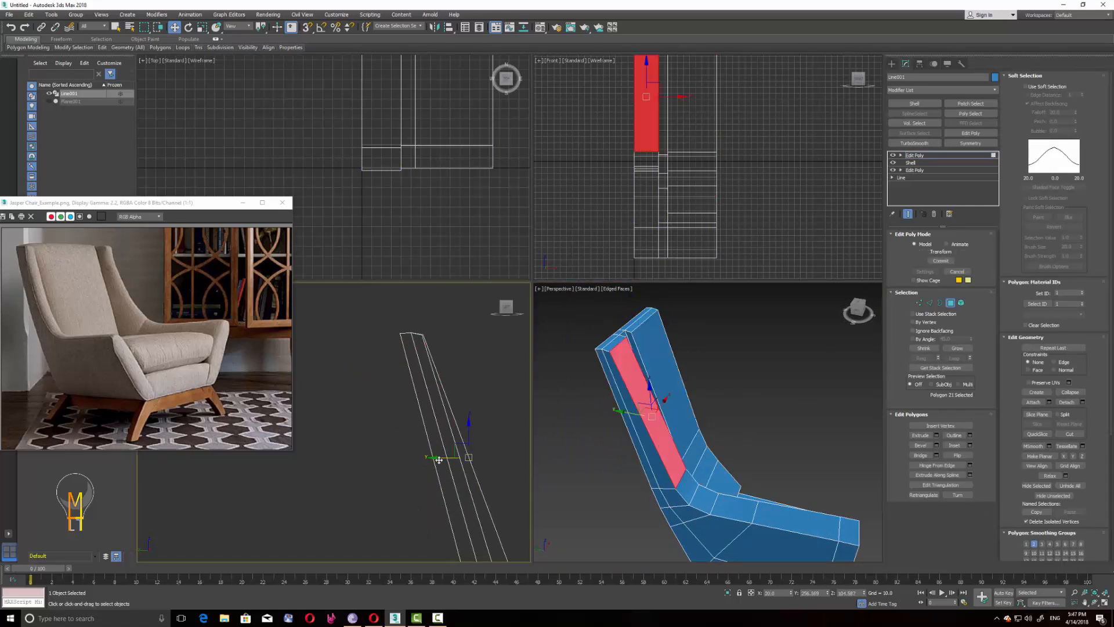
pyautogui.moveTo(432, 458); pyautogui.dragTo(428, 459)
# Step: In the front view, move the vertex column on the seat side of the armrest boundary outward, close beside the neighbouring column
pyautogui.moveTo(650, 401)
pyautogui.keyDown('alt'); pyautogui.mouseDown(button='middle')
pyautogui.moveTo(630, 402)
pyautogui.moveTo(668, 399)
pyautogui.moveTo(732, 429)
pyautogui.mouseUp(button='middle'); pyautogui.keyUp('alt')
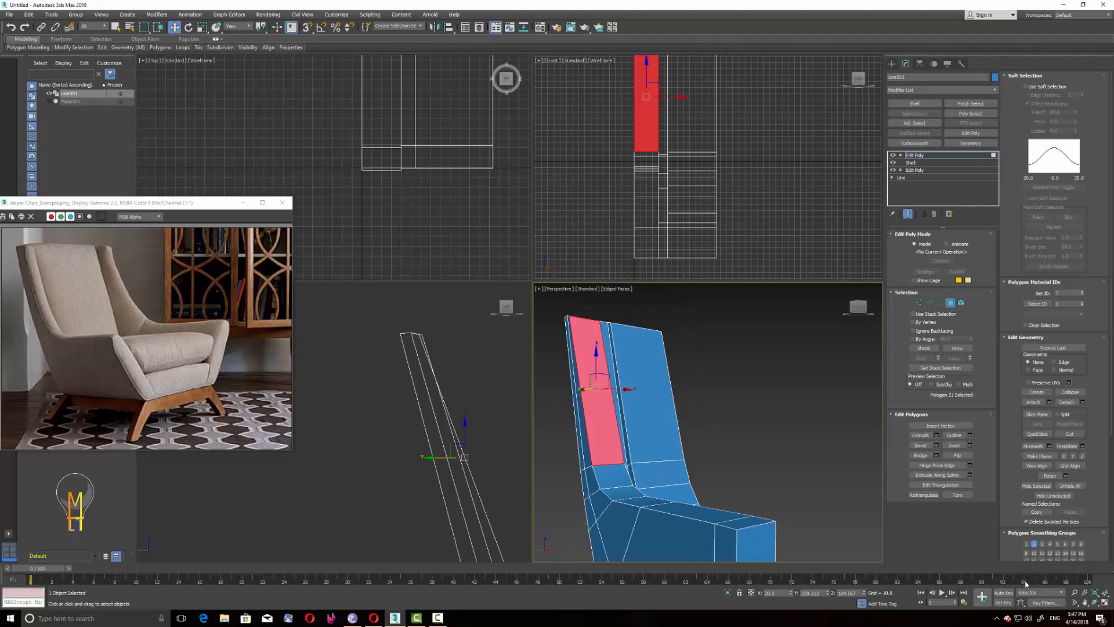
pyautogui.click(1075, 593)
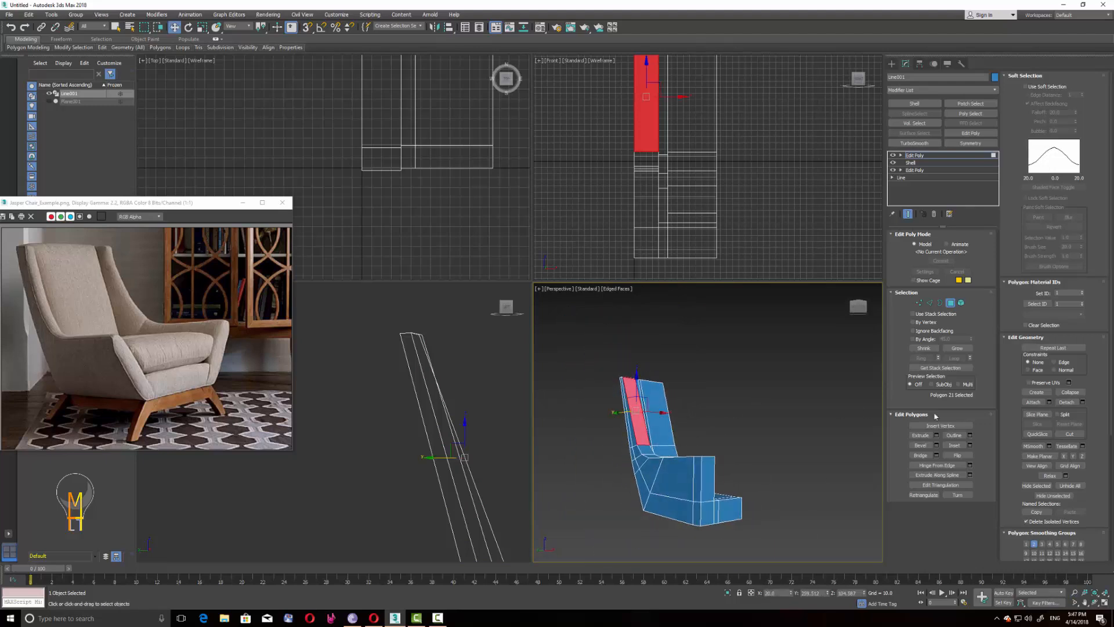
pyautogui.keyDown('ctrl'); pyautogui.click(919, 302); pyautogui.keyUp('ctrl')
pyautogui.moveTo(701, 146); pyautogui.dragTo(704, 180, button='middle')
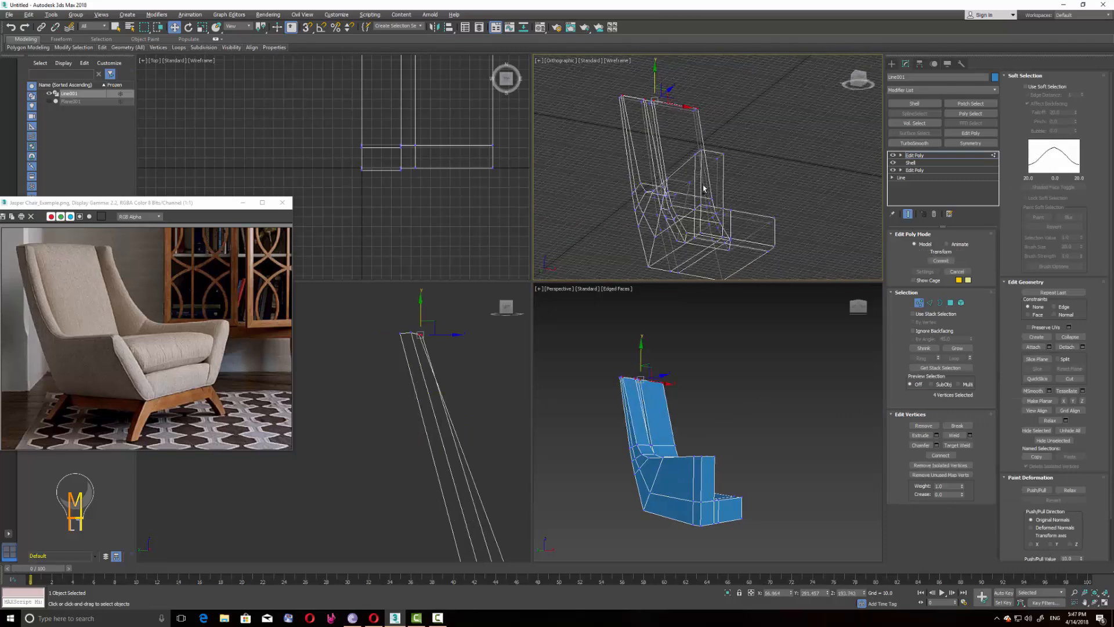
pyautogui.hotkey('shift', 'z')
pyautogui.scroll(-3, 734, 197)
pyautogui.scroll(2, 736, 196)
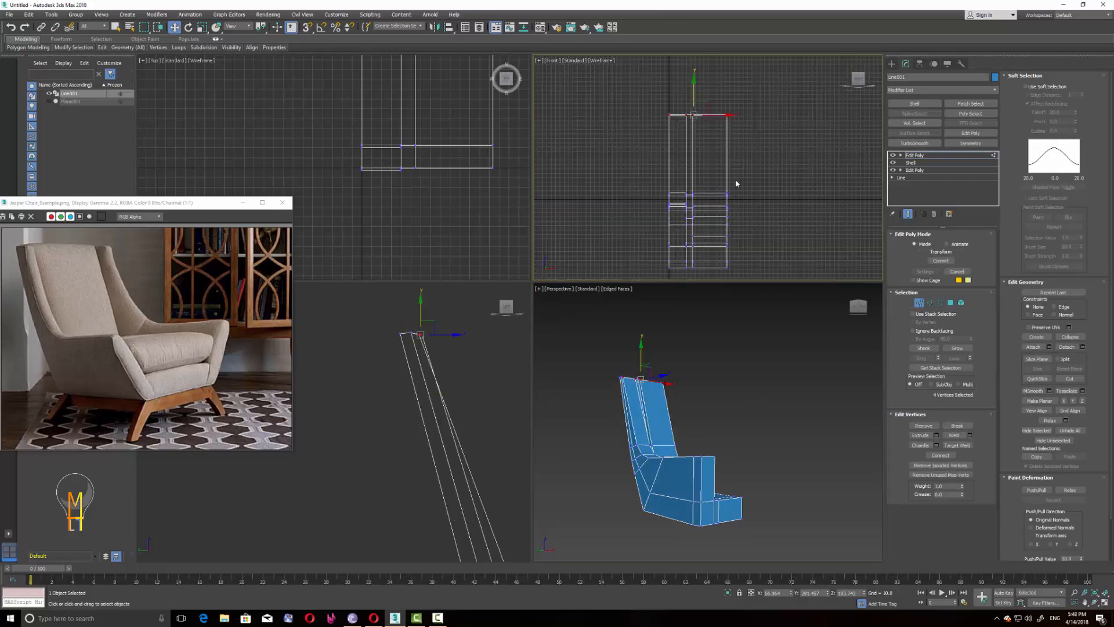
pyautogui.click(701, 102)
pyautogui.moveTo(703, 279); pyautogui.dragTo(691, 107)
pyautogui.moveTo(727, 210); pyautogui.dragTo(717, 213)
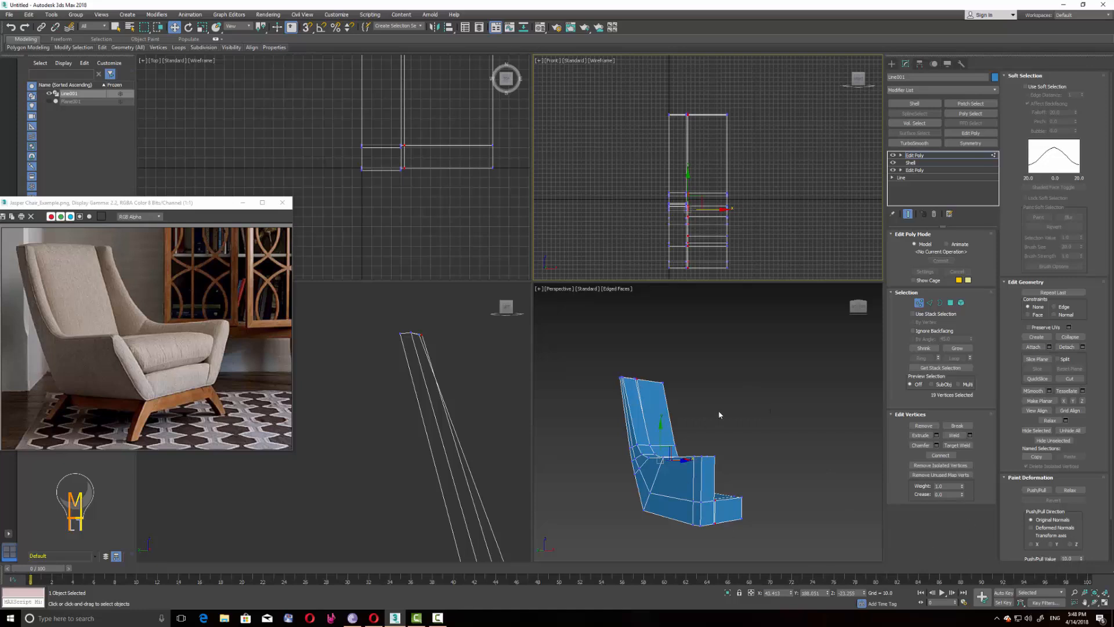
# Step: Select both close vertex columns at the armrest boundary and move them slightly outward to narrow the armrest
pyautogui.keyDown('alt'); pyautogui.moveTo(719, 415); pyautogui.dragTo(711, 443, button='middle'); pyautogui.keyUp('alt')
pyautogui.moveTo(677, 108); pyautogui.dragTo(698, 273)
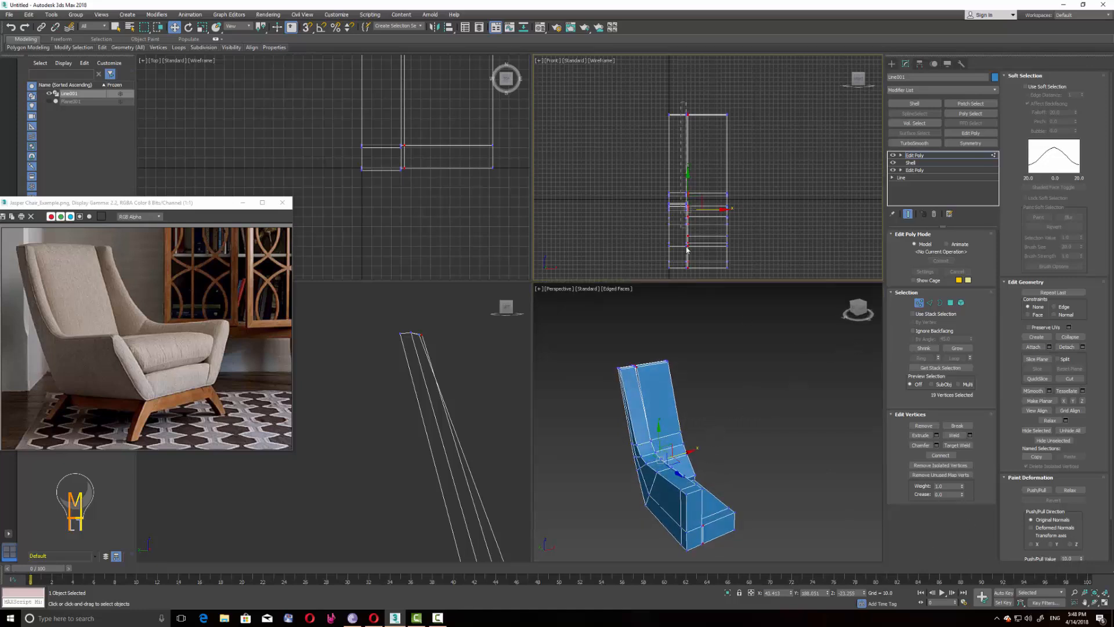
pyautogui.moveTo(722, 208); pyautogui.dragTo(717, 209)
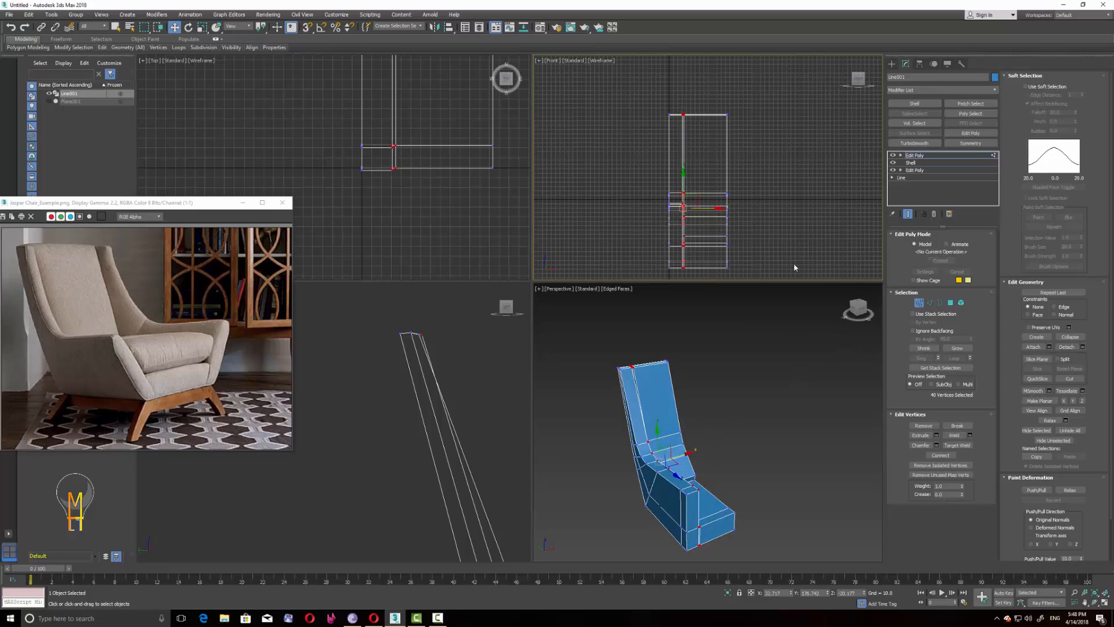
# Step: Connect the armrest's edge ring with one segment and raise the new middle loop slightly along the armrest and backrest side
pyautogui.click(931, 302)
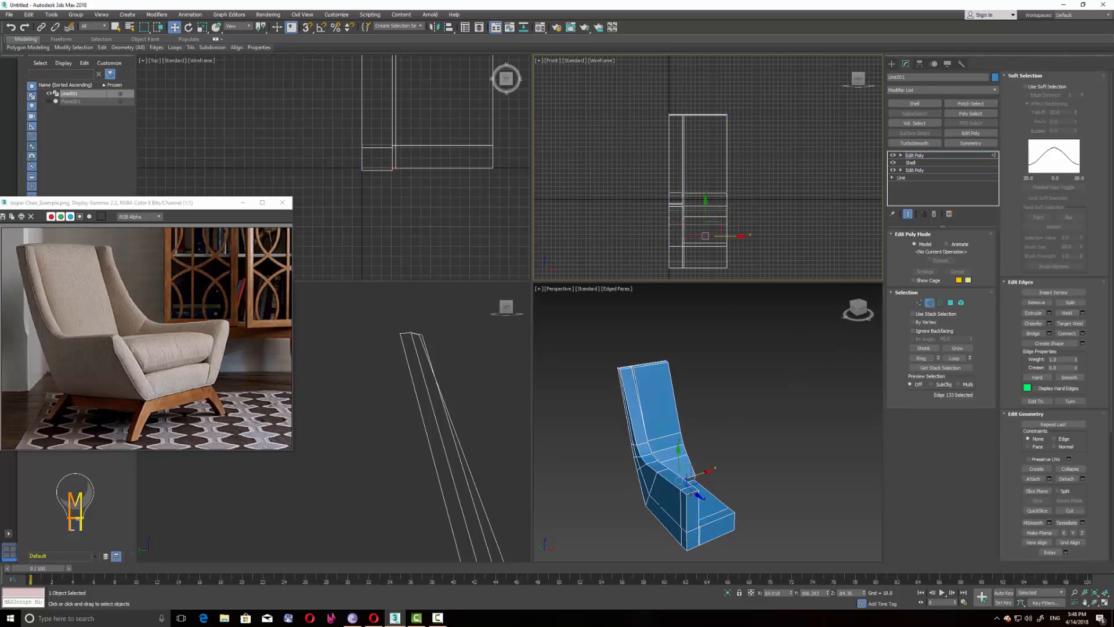
pyautogui.click(921, 358)
pyautogui.click(1083, 333)
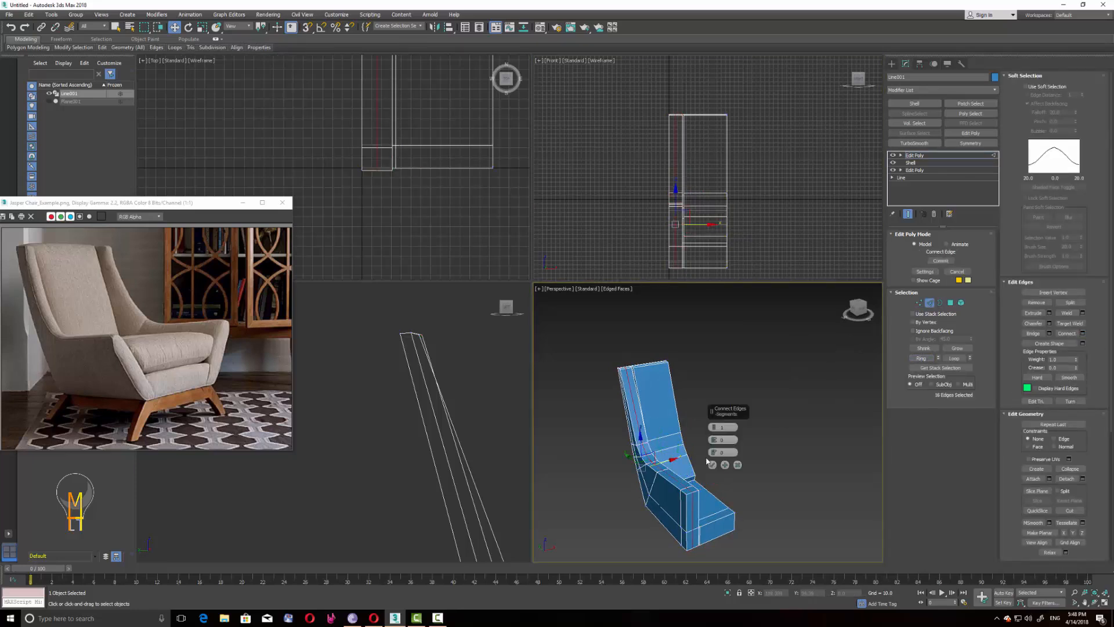
pyautogui.click(712, 465)
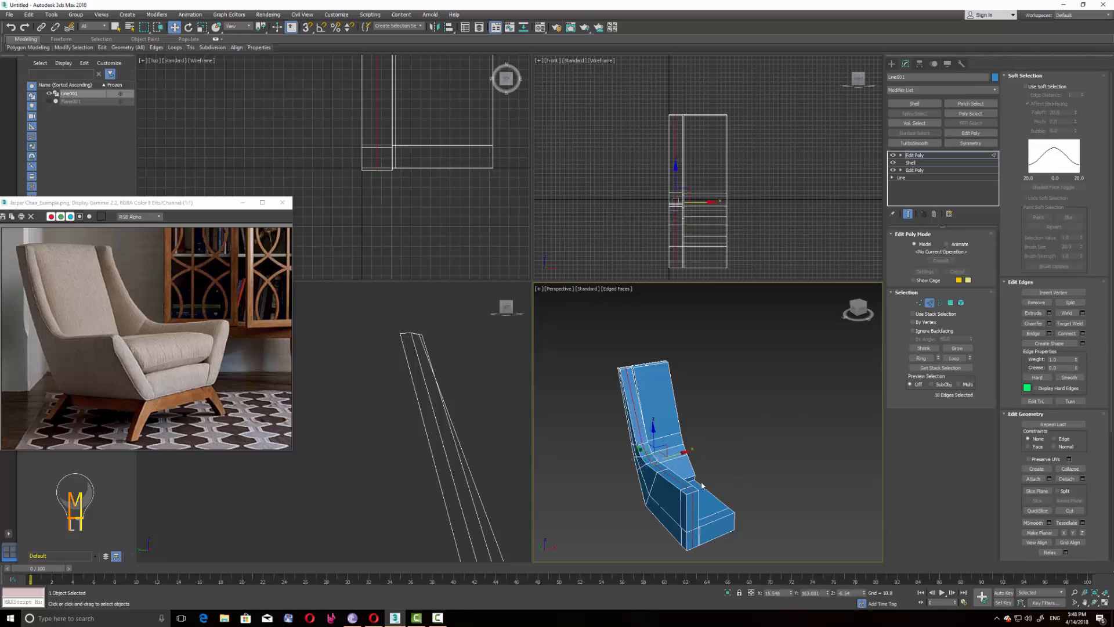
pyautogui.scroll(3, 662, 408)
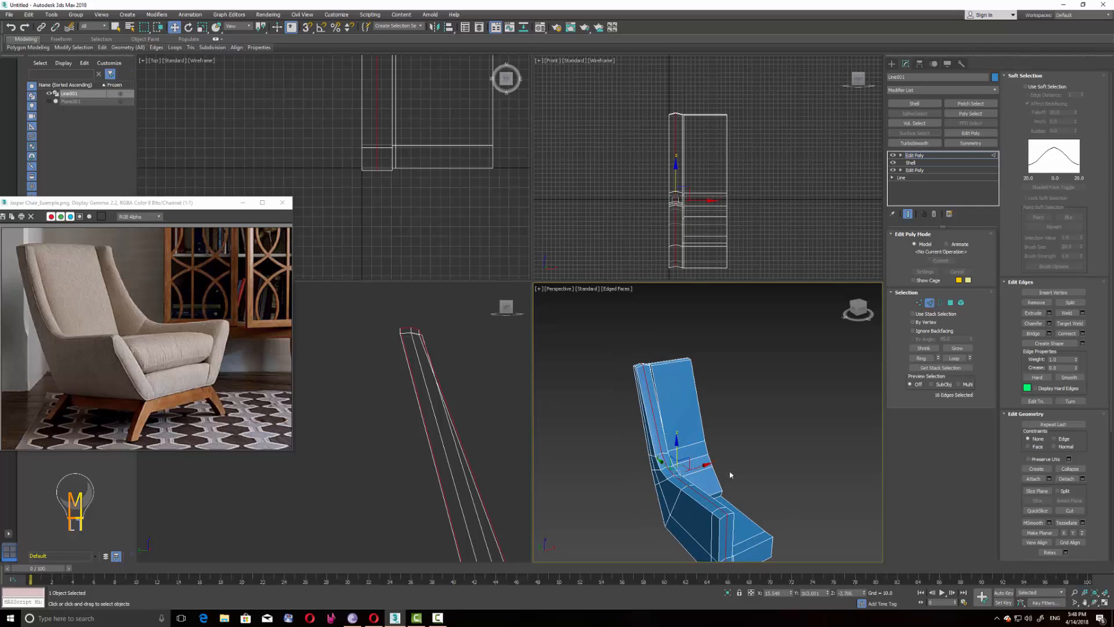
pyautogui.moveTo(675, 451)
pyautogui.keyDown('alt'); pyautogui.mouseDown(button='middle')
pyautogui.moveTo(721, 419)
pyautogui.moveTo(696, 437)
pyautogui.moveTo(722, 441)
pyautogui.moveTo(676, 427)
pyautogui.moveTo(659, 456)
pyautogui.mouseUp(button='middle'); pyautogui.keyUp('alt')
# Step: Pull the middle edges of the armrest's front face slightly forward and extrude the seat's front polygons forward
pyautogui.click(695, 438)
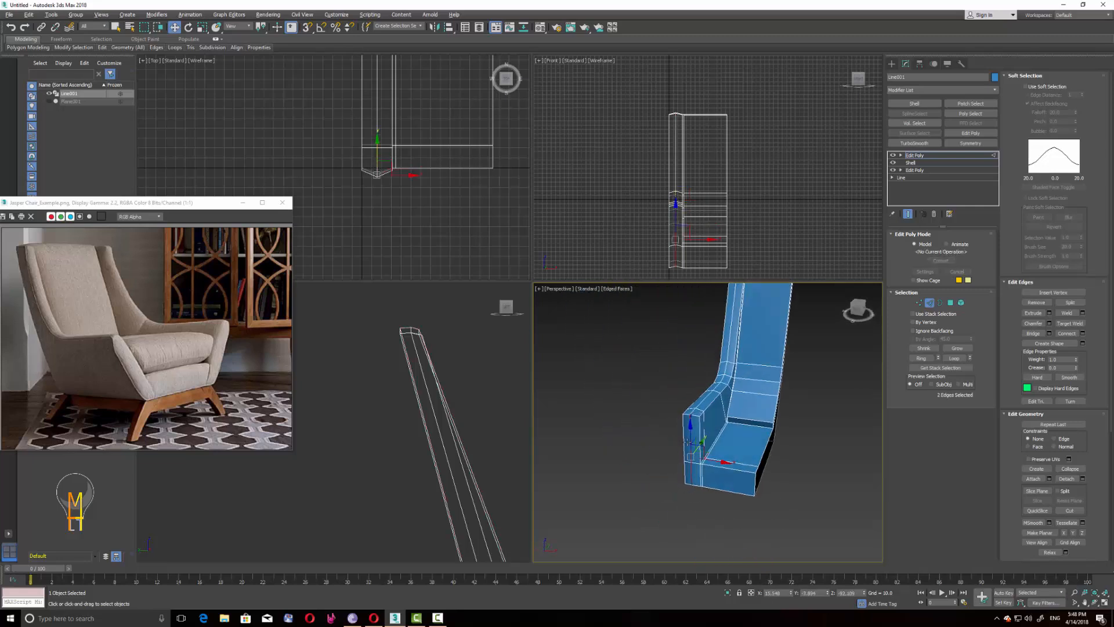
pyautogui.click(740, 502)
pyautogui.keyDown('alt'); pyautogui.moveTo(740, 502); pyautogui.dragTo(801, 460, button='middle'); pyautogui.keyUp('alt')
pyautogui.click(951, 302)
pyautogui.click(710, 472)
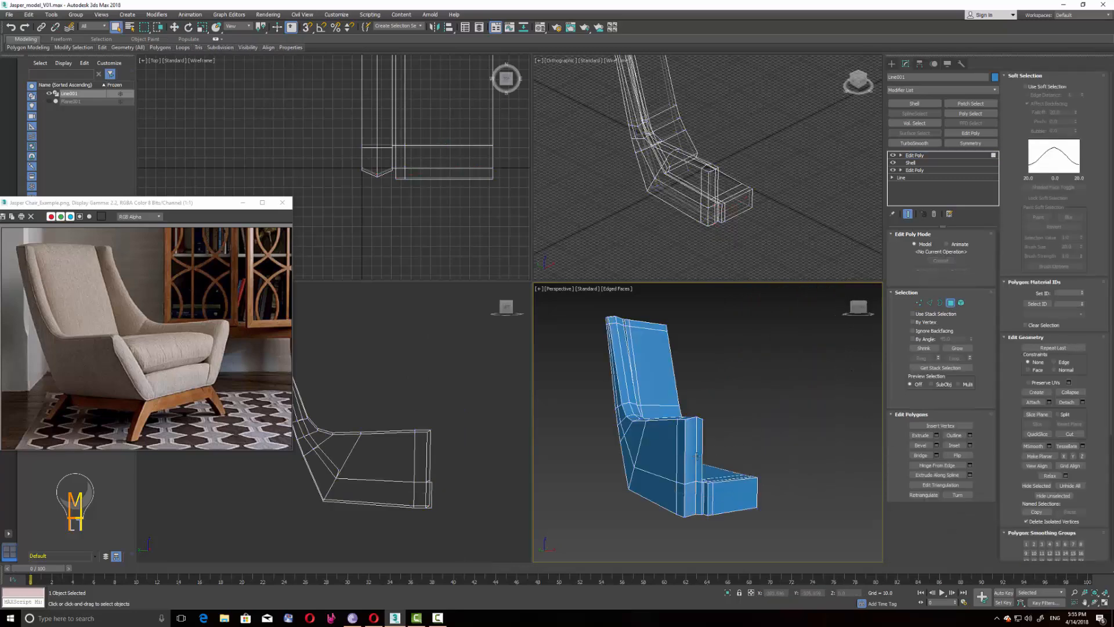
# Step: Extrude the four front polygons of the armrest slightly forward
pyautogui.click(692, 459)
pyautogui.keyDown('ctrl'); pyautogui.click(700, 458); pyautogui.keyUp('ctrl')
pyautogui.keyDown('ctrl'); pyautogui.click(692, 495); pyautogui.keyUp('ctrl')
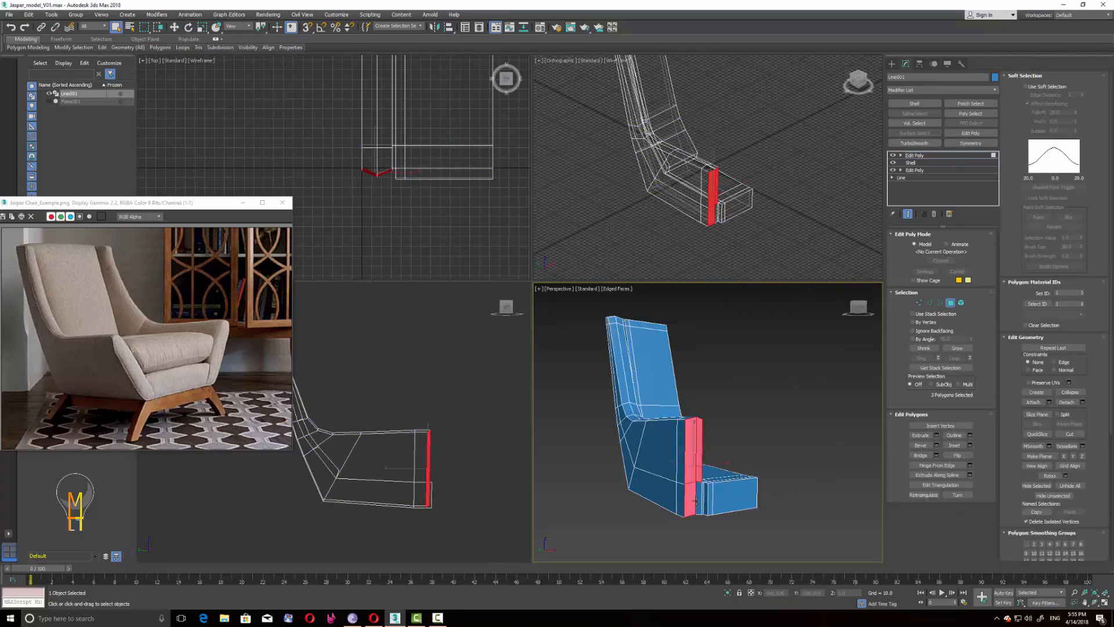
pyautogui.keyDown('ctrl'); pyautogui.click(699, 496); pyautogui.keyUp('ctrl')
pyautogui.click(936, 436)
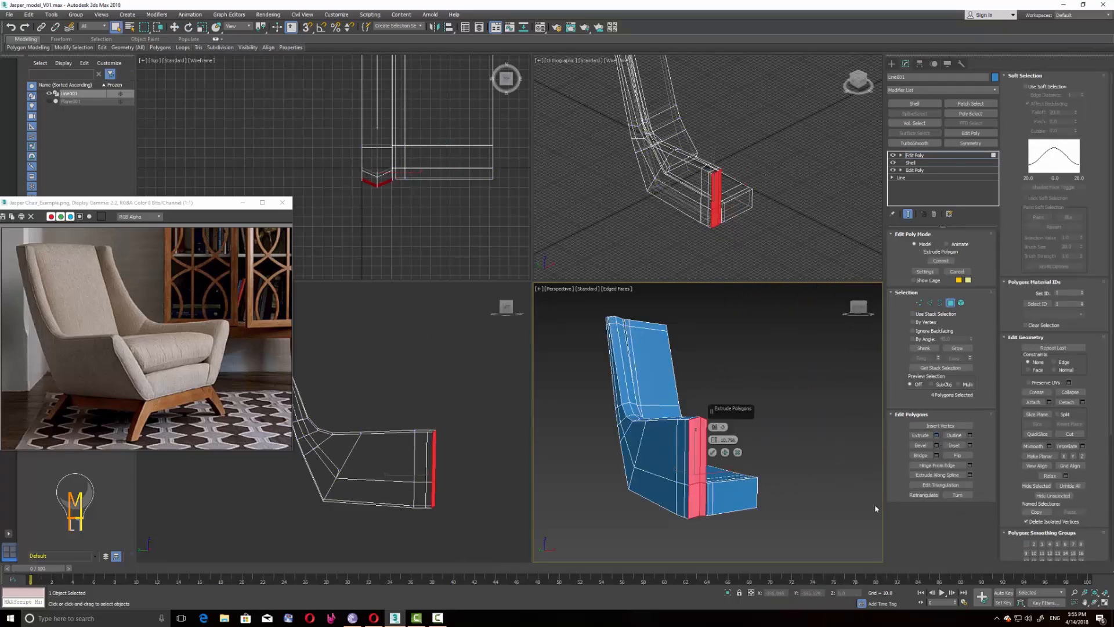
pyautogui.click(712, 452)
pyautogui.keyDown('alt'); pyautogui.moveTo(713, 454); pyautogui.dragTo(912, 503, button='middle'); pyautogui.keyUp('alt')
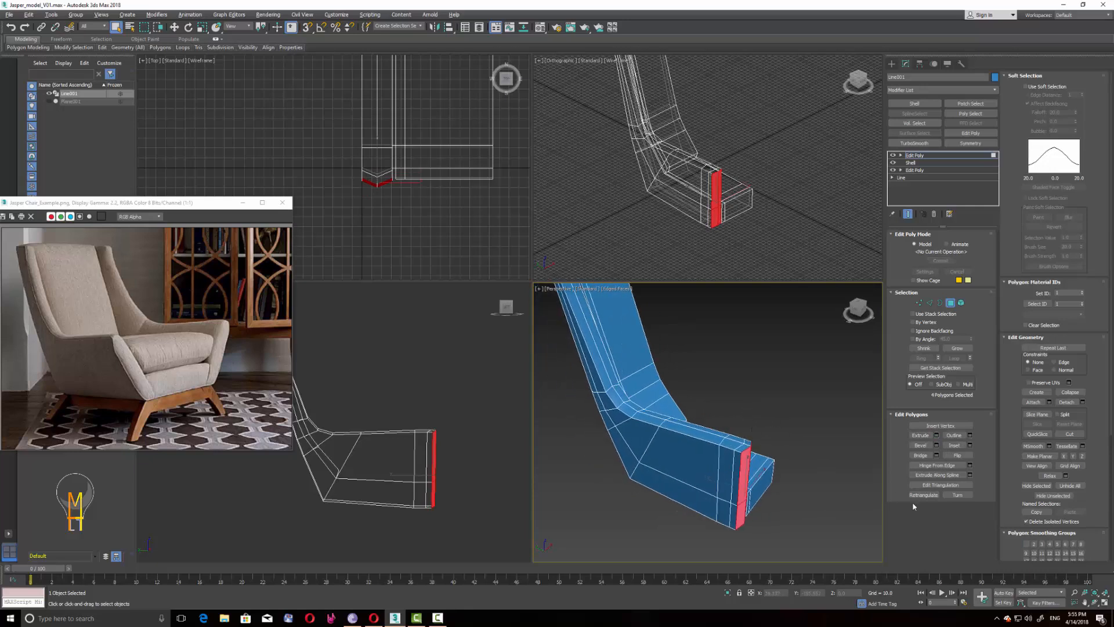
pyautogui.click(1075, 592)
pyautogui.moveTo(746, 406); pyautogui.dragTo(748, 450)
pyautogui.keyDown('alt'); pyautogui.moveTo(749, 450); pyautogui.dragTo(694, 406, button='middle'); pyautogui.keyUp('alt')
pyautogui.rightClick(732, 440)
pyautogui.keyDown('alt'); pyautogui.moveTo(733, 440); pyautogui.dragTo(747, 442, button='middle'); pyautogui.keyUp('alt')
pyautogui.moveTo(715, 422); pyautogui.dragTo(757, 452, button='middle')
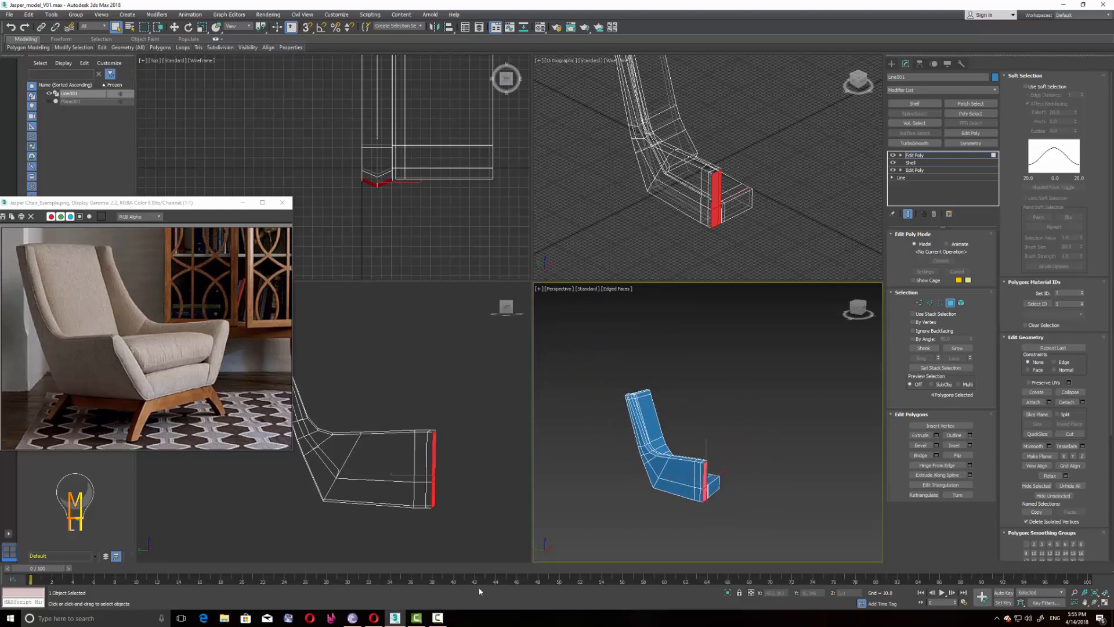
pyautogui.click(437, 619)
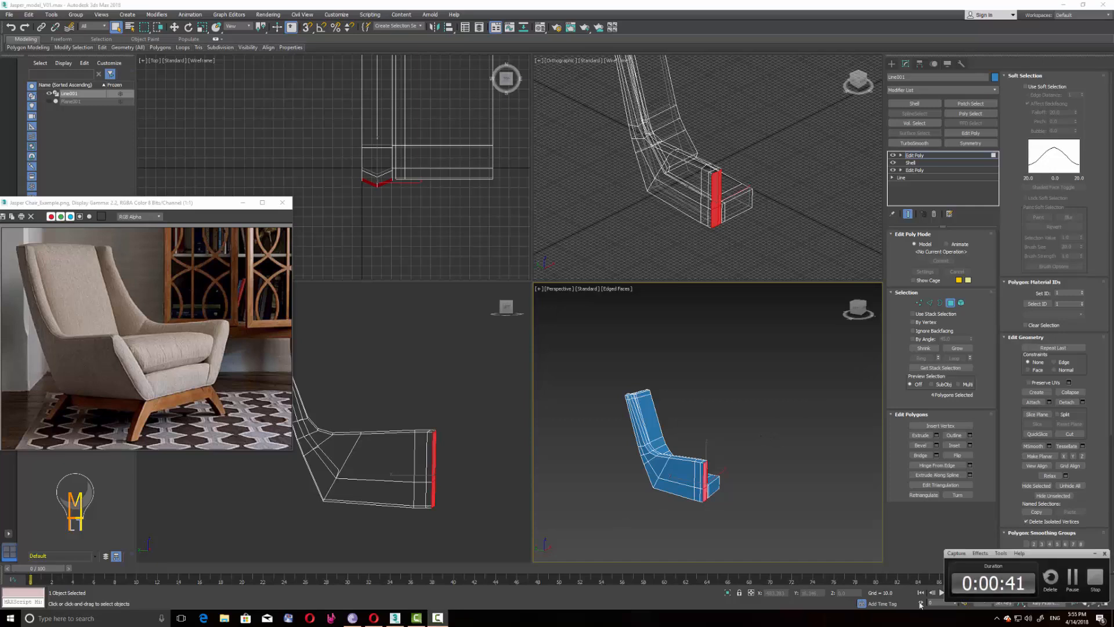
pyautogui.click(1098, 585)
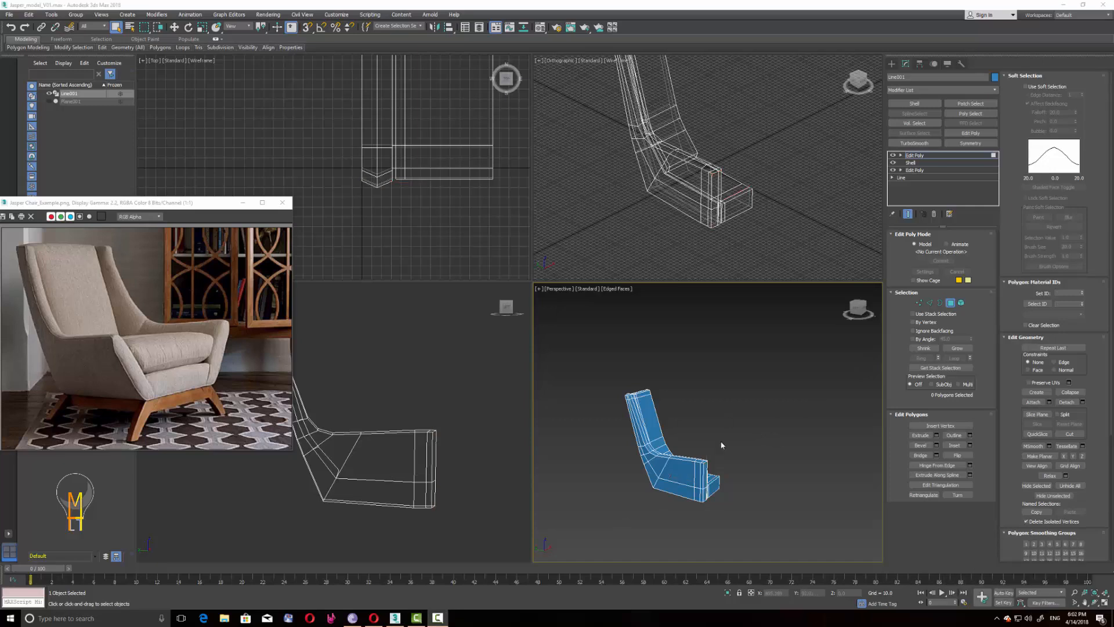
# Step: Connect the edge ring across the armrest's upper side with one segment to add a lengthwise loop
pyautogui.scroll(5, 673, 462)
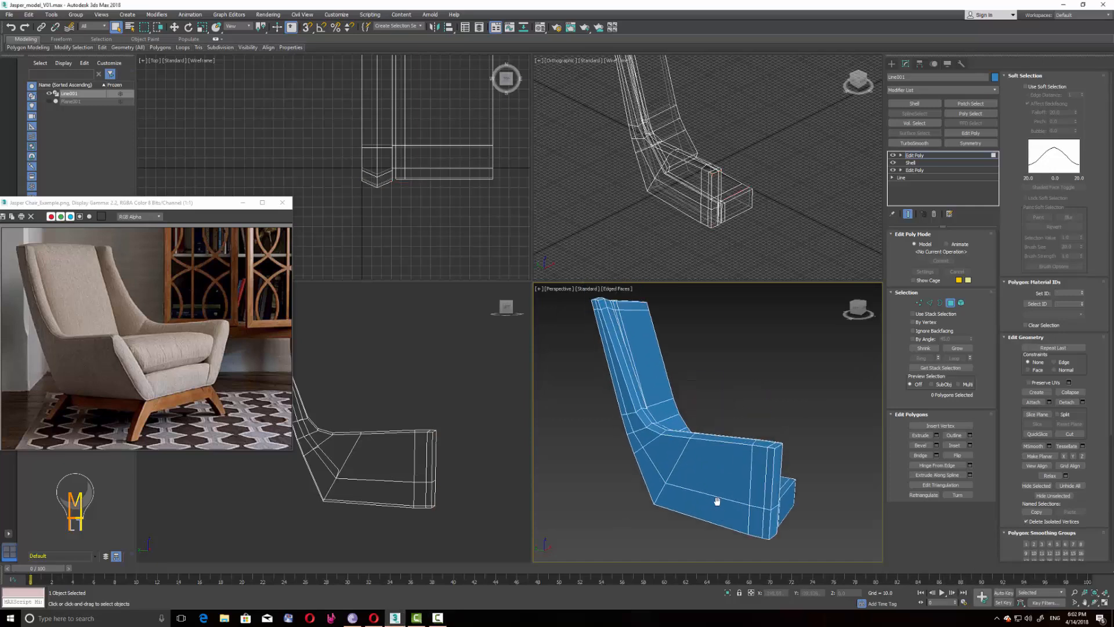
pyautogui.click(930, 303)
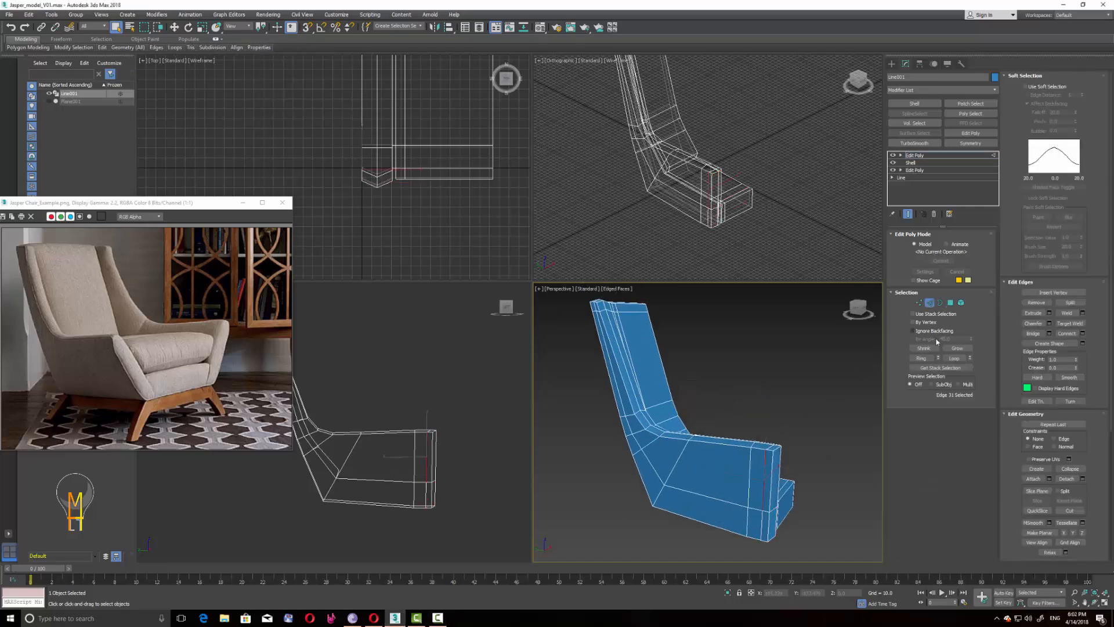
pyautogui.click(923, 359)
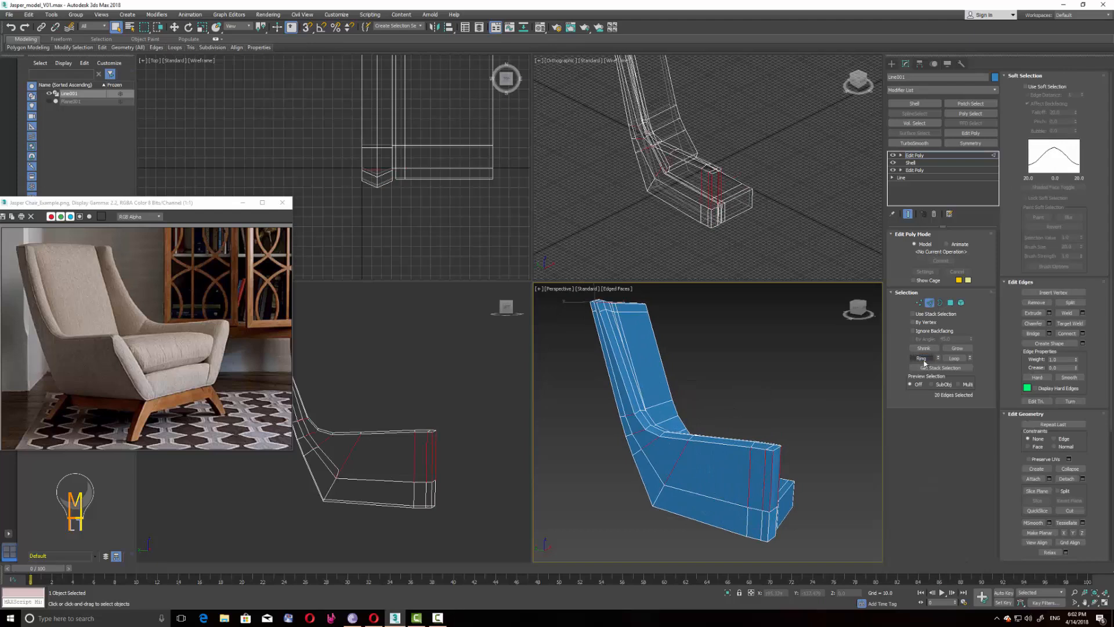
pyautogui.click(1083, 334)
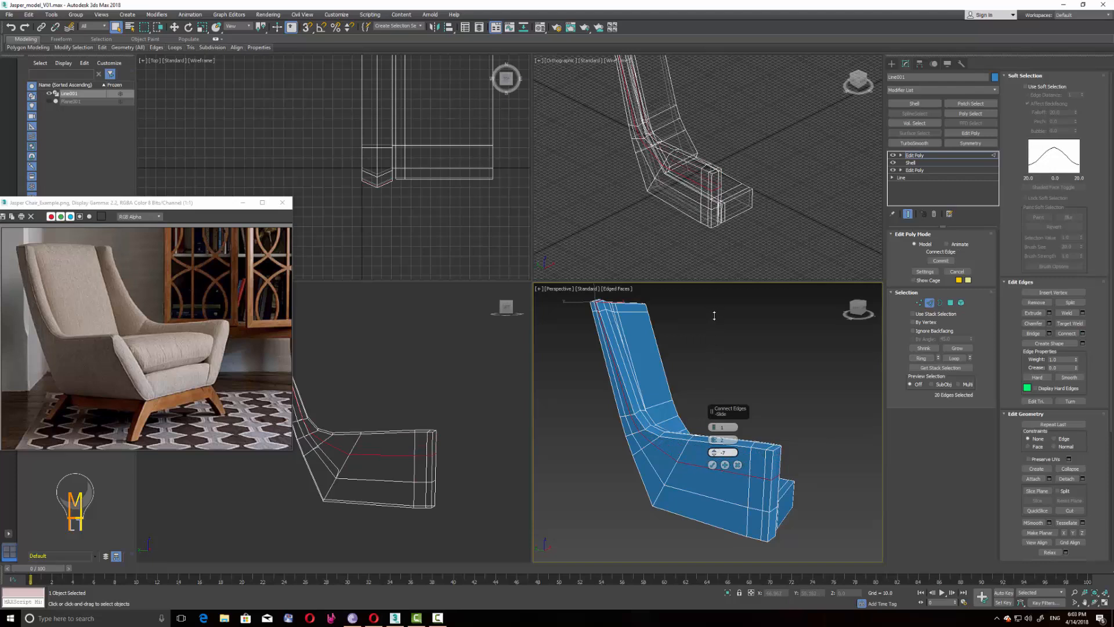
pyautogui.click(713, 465)
# Step: Move the armrest's middle outer side polygon slightly outward, adding the narrow polygon in front of it for a second outward move
pyautogui.keyDown('alt'); pyautogui.moveTo(721, 459); pyautogui.dragTo(696, 469, button='middle'); pyautogui.keyUp('alt')
pyautogui.press('4')
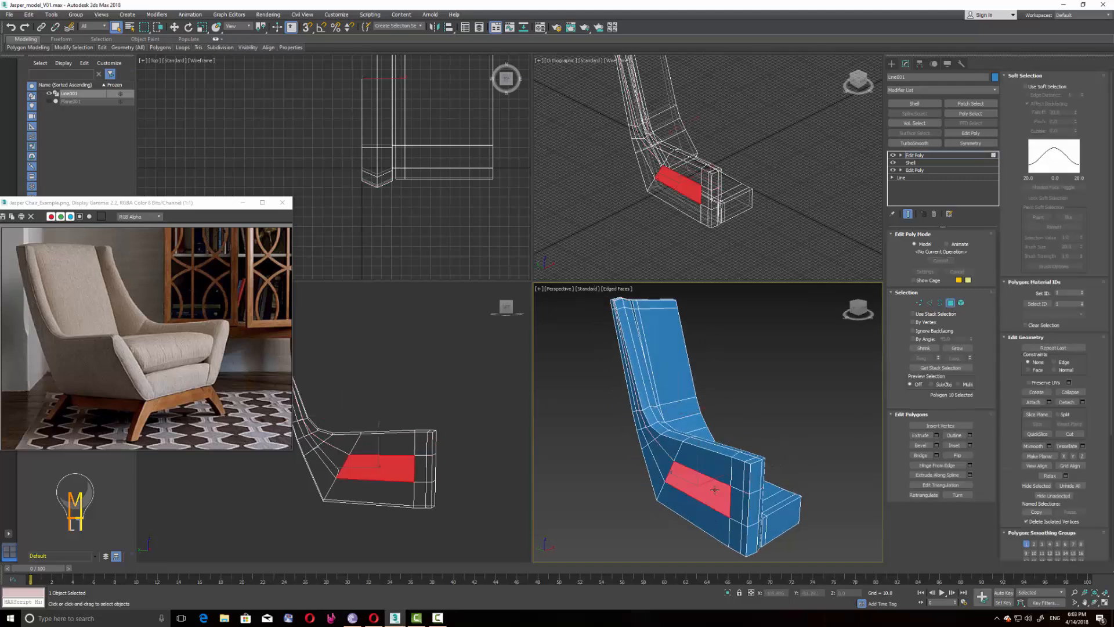
pyautogui.click(177, 30)
pyautogui.moveTo(441, 301); pyautogui.dragTo(436, 299, button='middle')
pyautogui.moveTo(431, 156); pyautogui.dragTo(430, 242, button='middle')
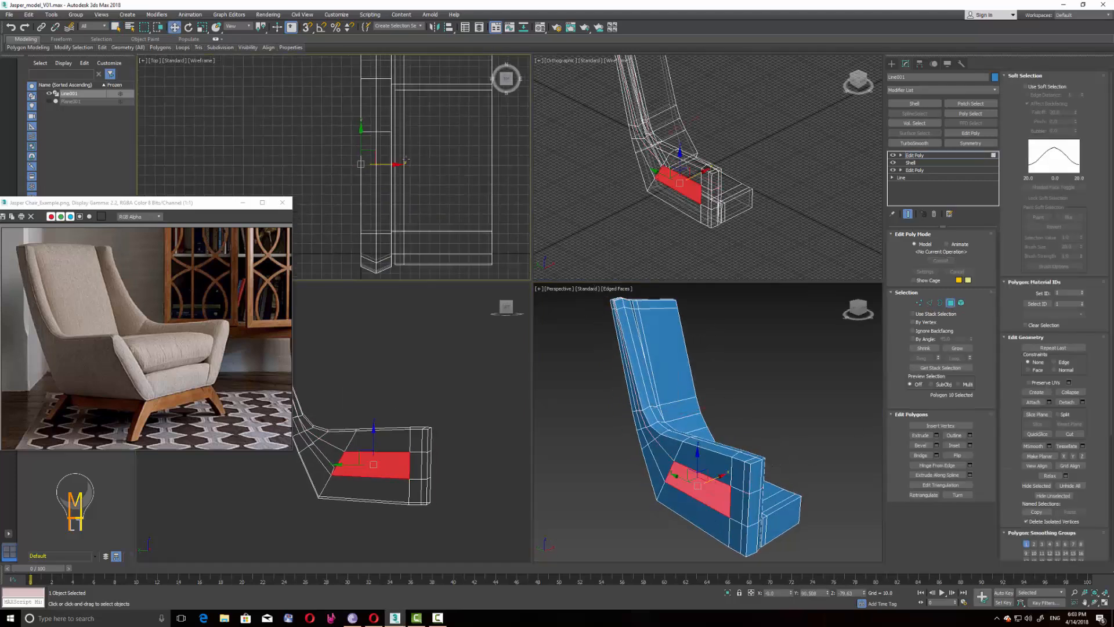
pyautogui.moveTo(394, 165); pyautogui.dragTo(389, 165)
pyautogui.keyDown('ctrl'); pyautogui.click(739, 509); pyautogui.keyUp('ctrl')
pyautogui.moveTo(431, 216); pyautogui.dragTo(431, 216, button='middle')
pyautogui.moveTo(395, 204); pyautogui.dragTo(390, 203)
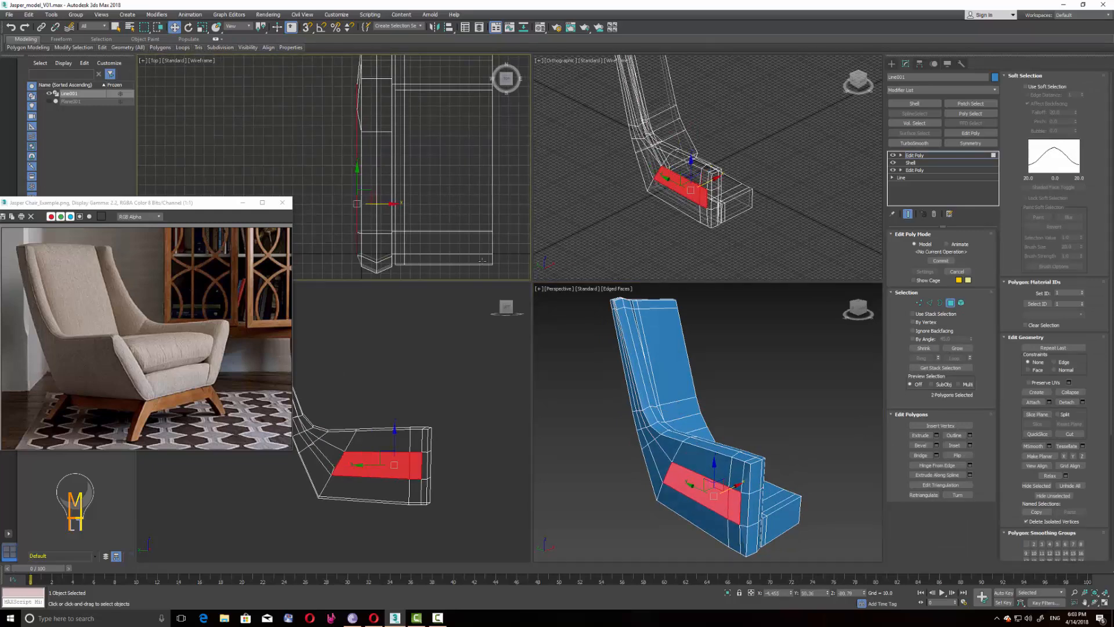
# Step: Move the two outer side polygons at the bend between armrest and backrest slightly outward
pyautogui.click(656, 456)
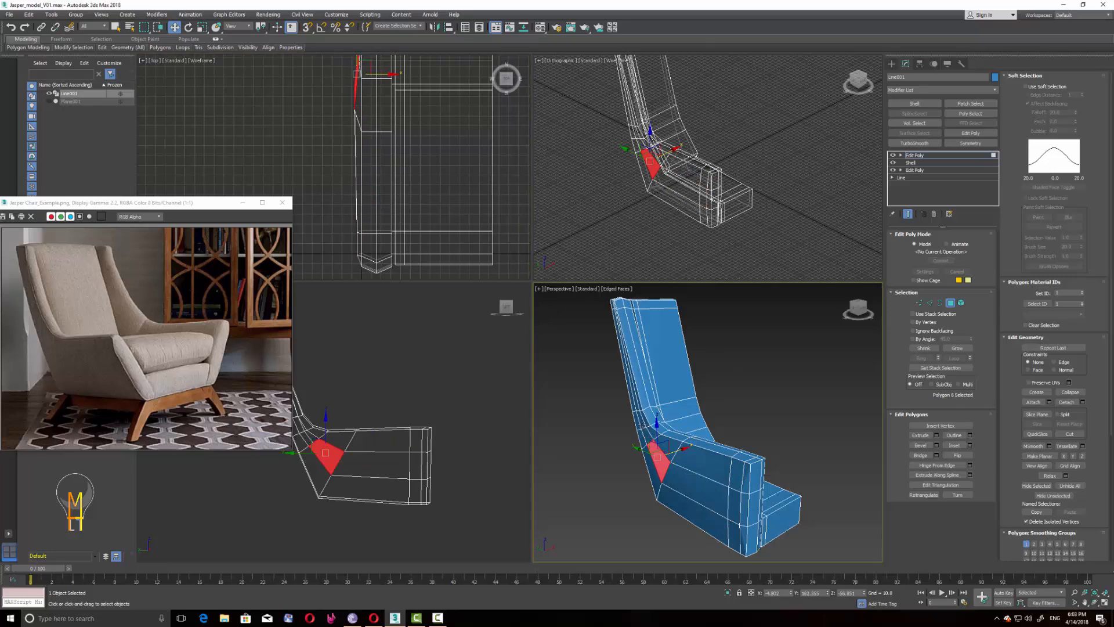
pyautogui.keyDown('ctrl'); pyautogui.click(642, 425); pyautogui.keyUp('ctrl')
pyautogui.moveTo(666, 431); pyautogui.dragTo(662, 433)
pyautogui.click(766, 430)
# Step: Select the vertices along the armrest's upper lengthwise side loop and try to move them upward in the side view
pyautogui.moveTo(767, 431); pyautogui.dragTo(702, 461, button='middle')
pyautogui.scroll(5, 664, 433)
pyautogui.press('1')
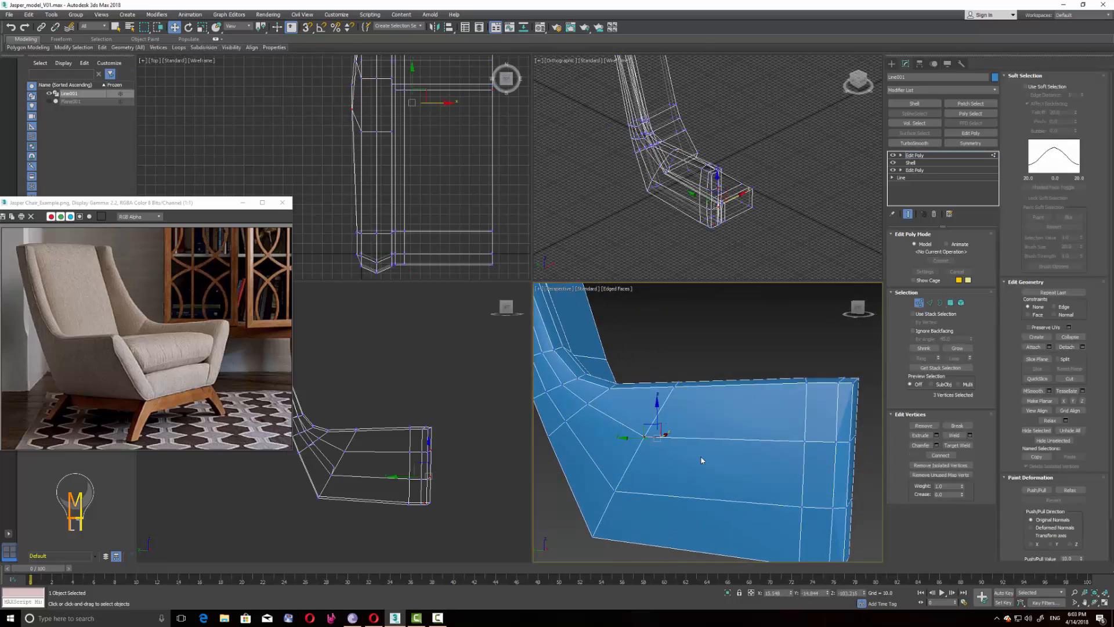
pyautogui.keyDown('ctrl'); pyautogui.moveTo(793, 430); pyautogui.dragTo(842, 451); pyautogui.keyUp('ctrl')
pyautogui.scroll(-2, 355, 466)
pyautogui.moveTo(356, 466); pyautogui.dragTo(430, 493, button='middle')
pyautogui.scroll(2, 450, 493)
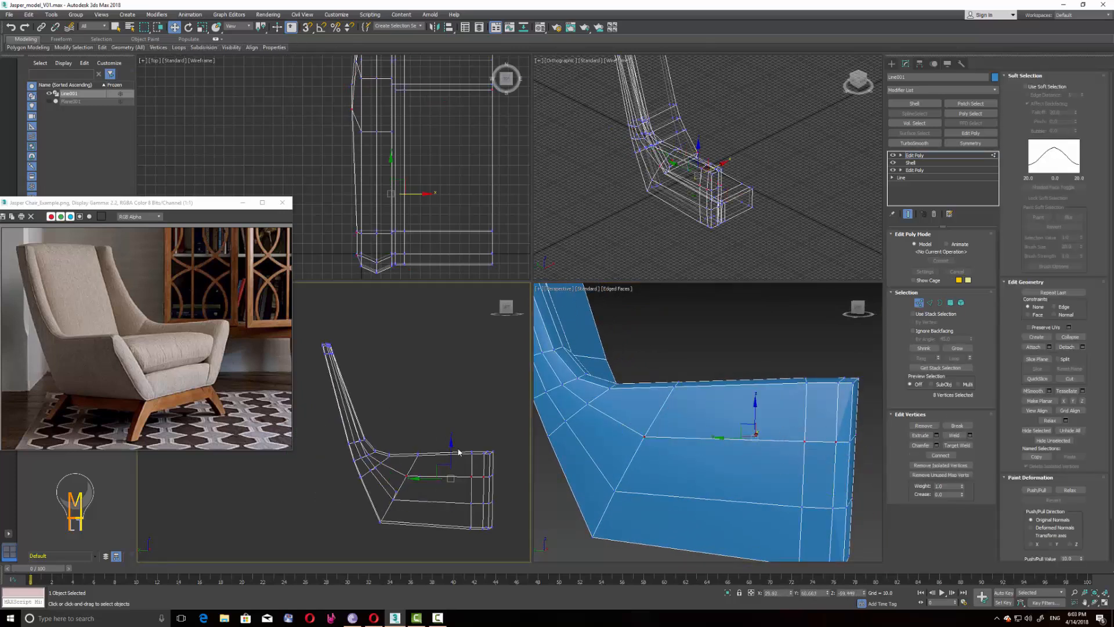
pyautogui.moveTo(459, 452); pyautogui.dragTo(444, 449, button='middle')
pyautogui.moveTo(438, 441); pyautogui.dragTo(437, 435)
pyautogui.hotkey('ctrl', 'z')
# Step: Raise the vertices of the armrest's upper side loop, from the bend to the front, closer to the armrest's top edge
pyautogui.keyDown('ctrl'); pyautogui.moveTo(483, 481); pyautogui.dragTo(445, 433); pyautogui.keyUp('ctrl')
pyautogui.hotkey('ctrl', 'z')
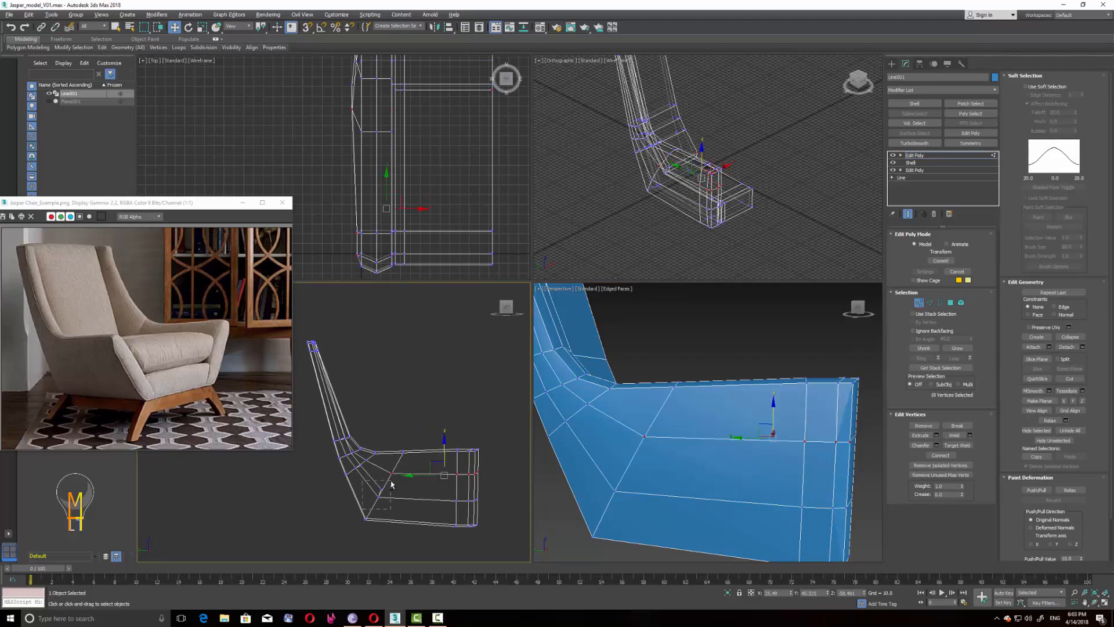
pyautogui.keyDown('alt'); pyautogui.moveTo(390, 481); pyautogui.dragTo(391, 480); pyautogui.keyUp('alt')
pyautogui.moveTo(451, 439); pyautogui.dragTo(457, 431)
pyautogui.hotkey('ctrl', 'z')
pyautogui.moveTo(383, 458); pyautogui.dragTo(400, 471)
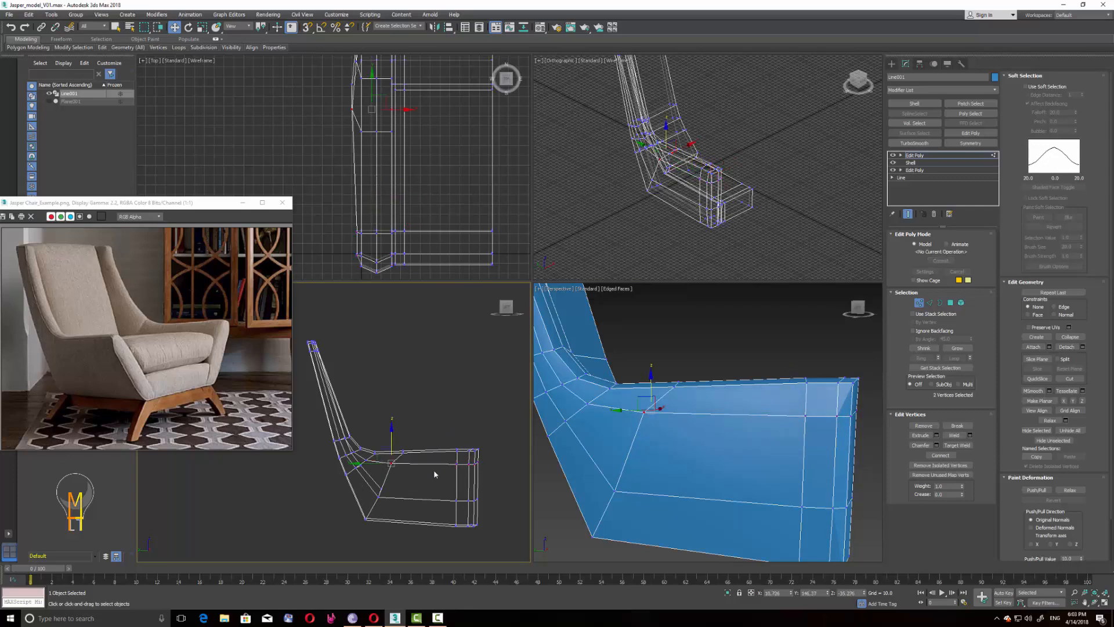
pyautogui.moveTo(622, 379)
pyautogui.mouseDown(button='middle')
pyautogui.moveTo(650, 422)
pyautogui.moveTo(657, 466)
pyautogui.moveTo(616, 375)
pyautogui.mouseUp(button='middle')
pyautogui.scroll(-3, 615, 375)
pyautogui.keyDown('alt'); pyautogui.moveTo(701, 460); pyautogui.dragTo(679, 473, button='middle'); pyautogui.keyUp('alt')
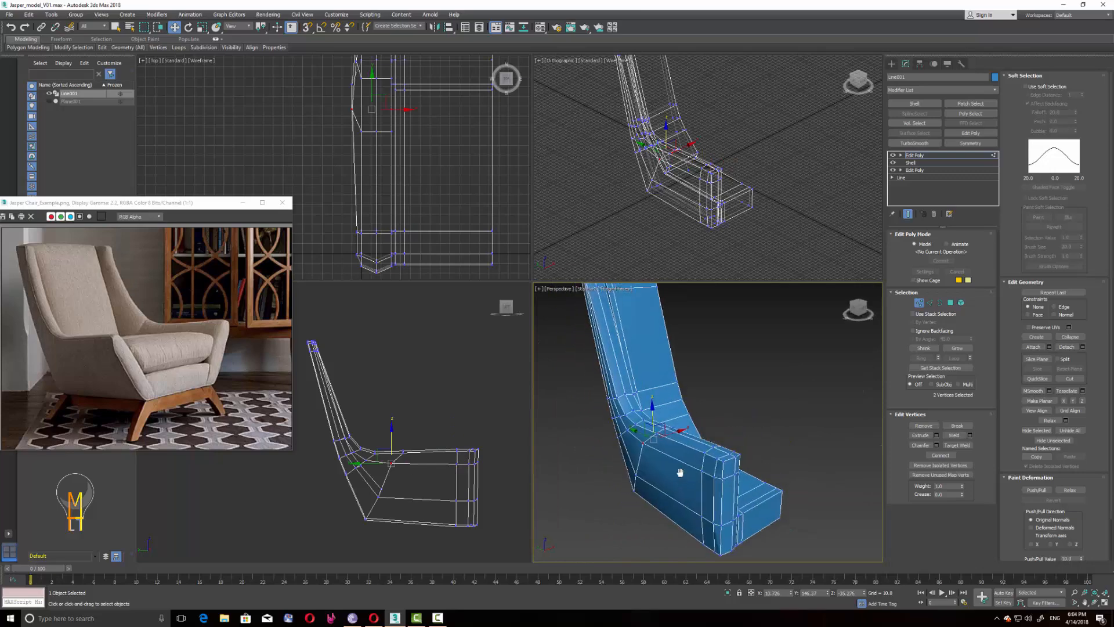
pyautogui.scroll(2, 680, 472)
pyautogui.click(751, 456)
# Step: Extrude the edge loop that runs up the armrest's front and along the outer rim of the armrest and backrest
pyautogui.keyDown('alt'); pyautogui.moveTo(751, 455); pyautogui.dragTo(741, 485, button='middle'); pyautogui.keyUp('alt')
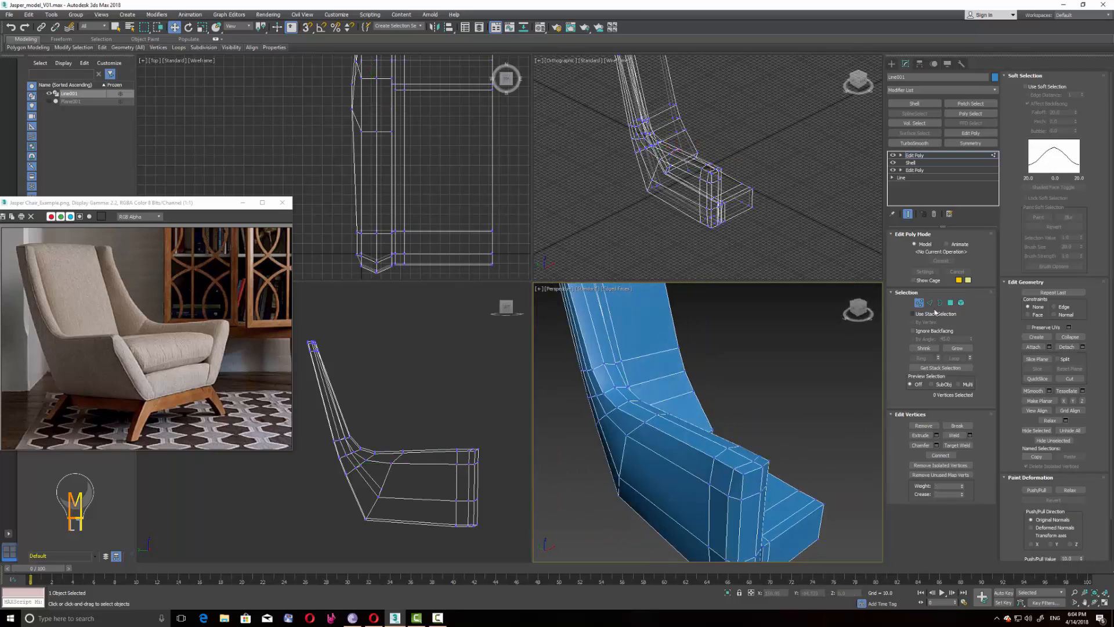
pyautogui.press('2')
pyautogui.click(742, 490)
pyautogui.click(955, 359)
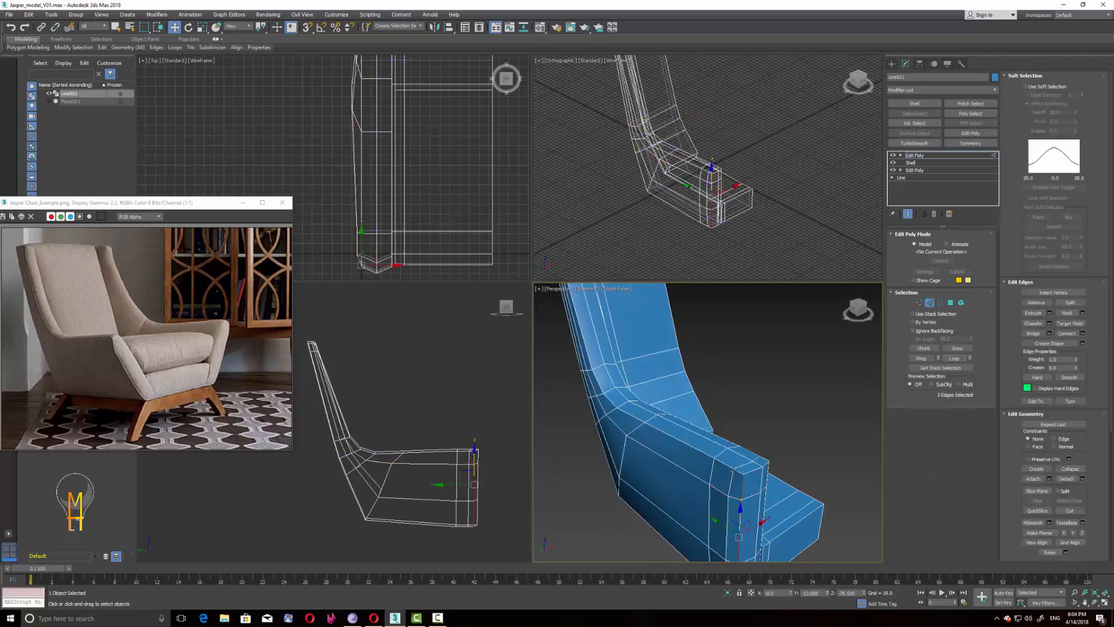
pyautogui.click(955, 358)
pyautogui.moveTo(690, 382); pyautogui.dragTo(715, 365, button='middle')
pyautogui.moveTo(760, 481); pyautogui.dragTo(764, 479)
pyautogui.moveTo(720, 387); pyautogui.dragTo(737, 471, button='middle')
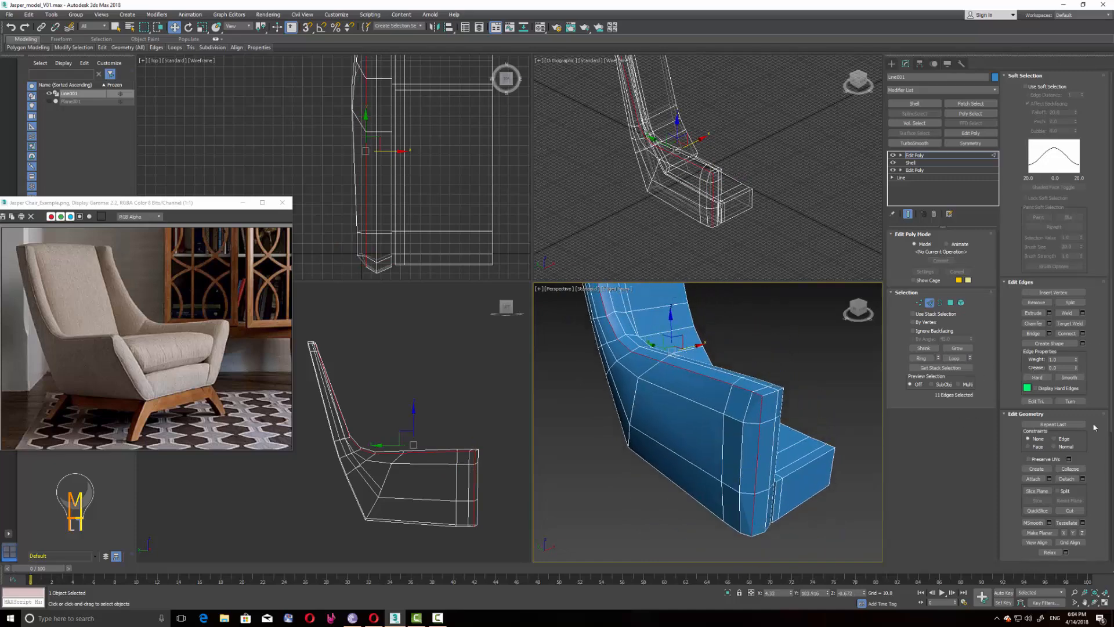
pyautogui.click(1049, 314)
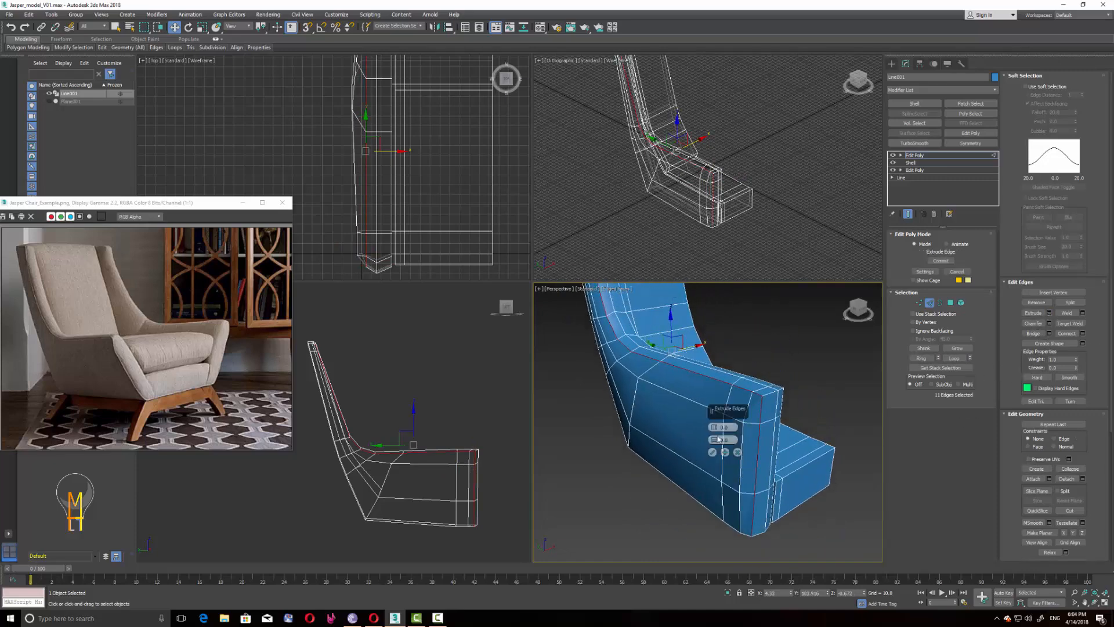
pyautogui.moveTo(715, 428)
pyautogui.mouseDown()
pyautogui.moveTo(715, 438)
pyautogui.moveTo(714, 419)
pyautogui.mouseUp()
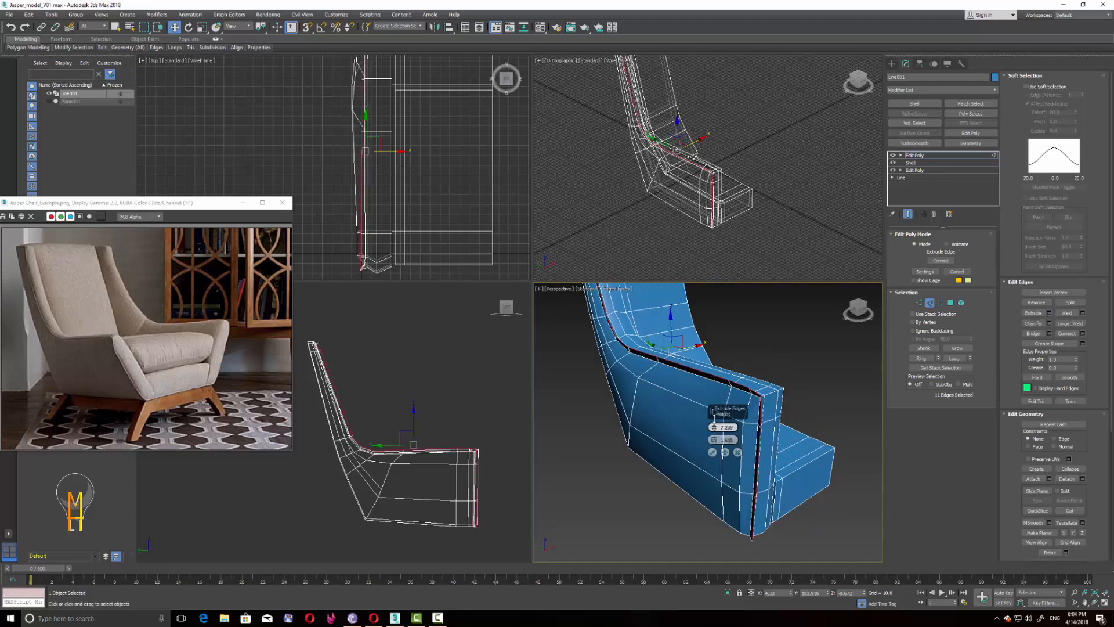
pyautogui.click(713, 452)
# Step: Move the extruded rim edges slightly inward and chamfer them with 2 segments
pyautogui.moveTo(389, 154); pyautogui.dragTo(399, 104, button='middle')
pyautogui.moveTo(399, 104); pyautogui.dragTo(401, 104)
pyautogui.click(1050, 323)
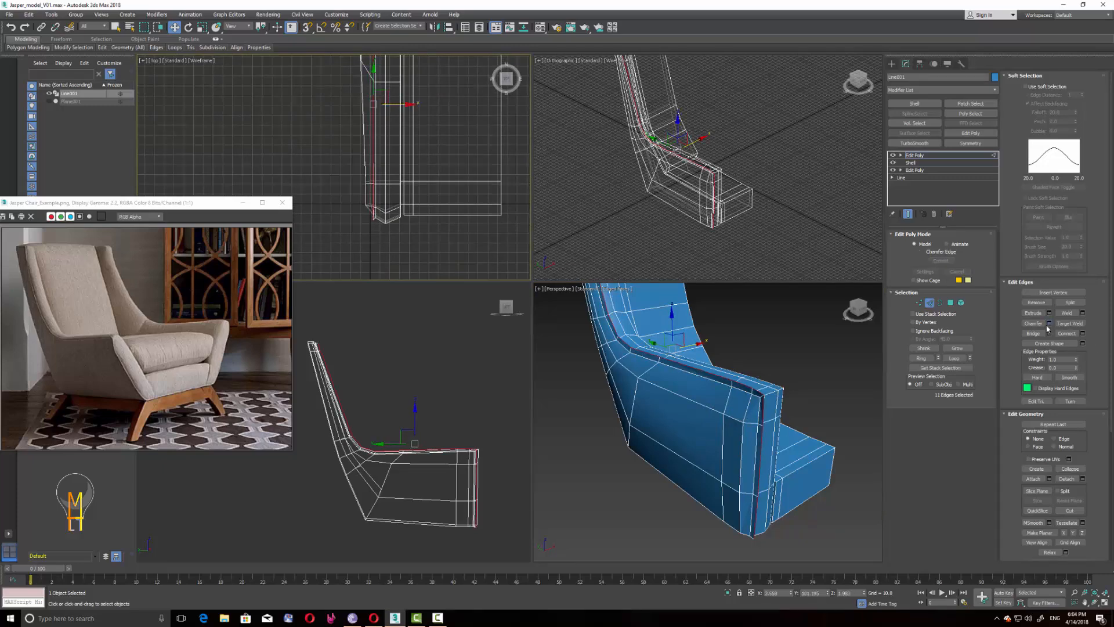
pyautogui.moveTo(342, 186); pyautogui.dragTo(345, 182)
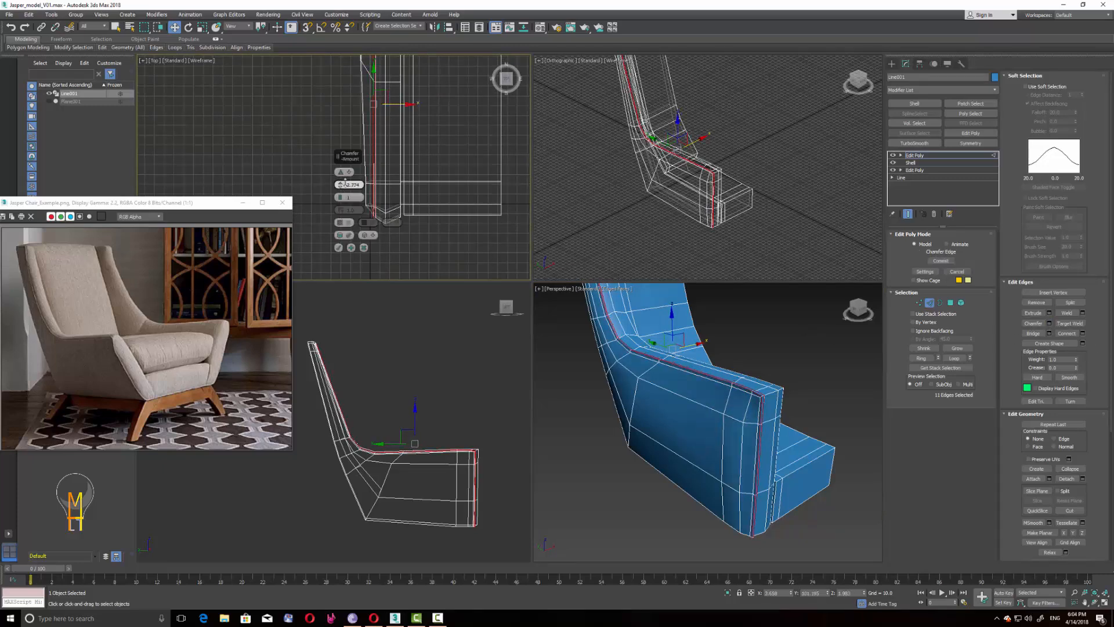
pyautogui.scroll(6, 771, 403)
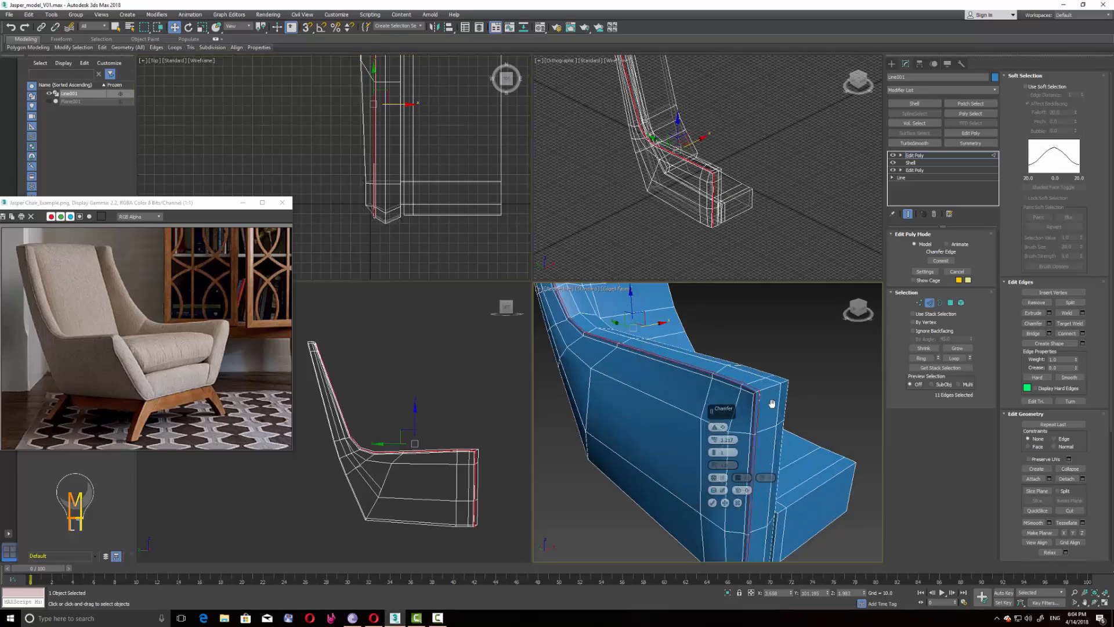
pyautogui.moveTo(772, 403)
pyautogui.mouseDown(button='middle')
pyautogui.moveTo(729, 393)
pyautogui.moveTo(769, 398)
pyautogui.mouseUp(button='middle')
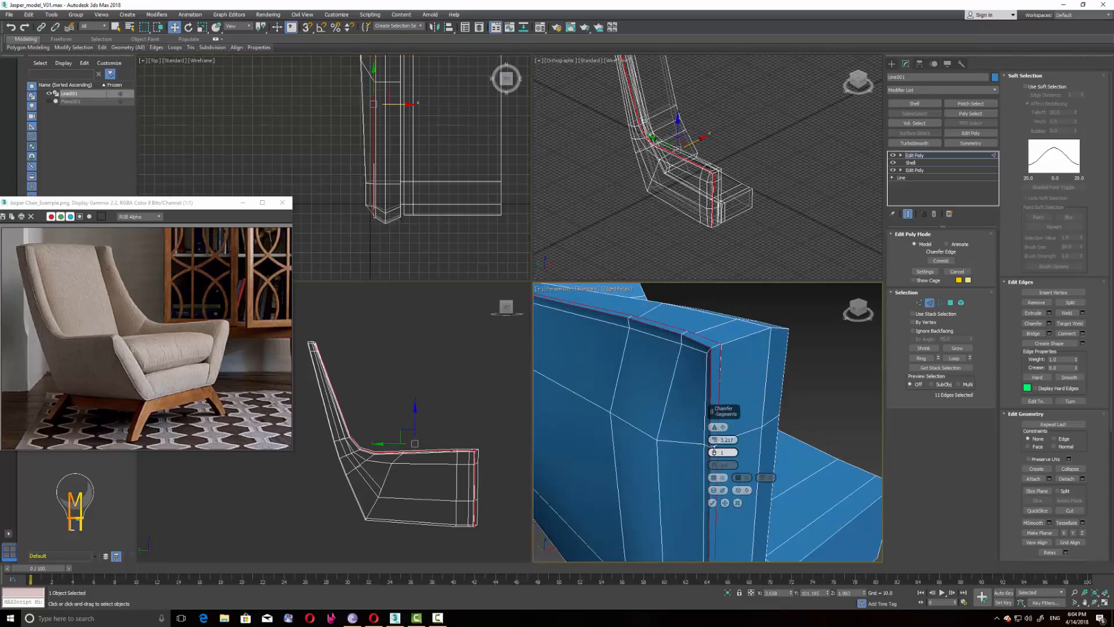
pyautogui.moveTo(715, 452); pyautogui.dragTo(716, 446)
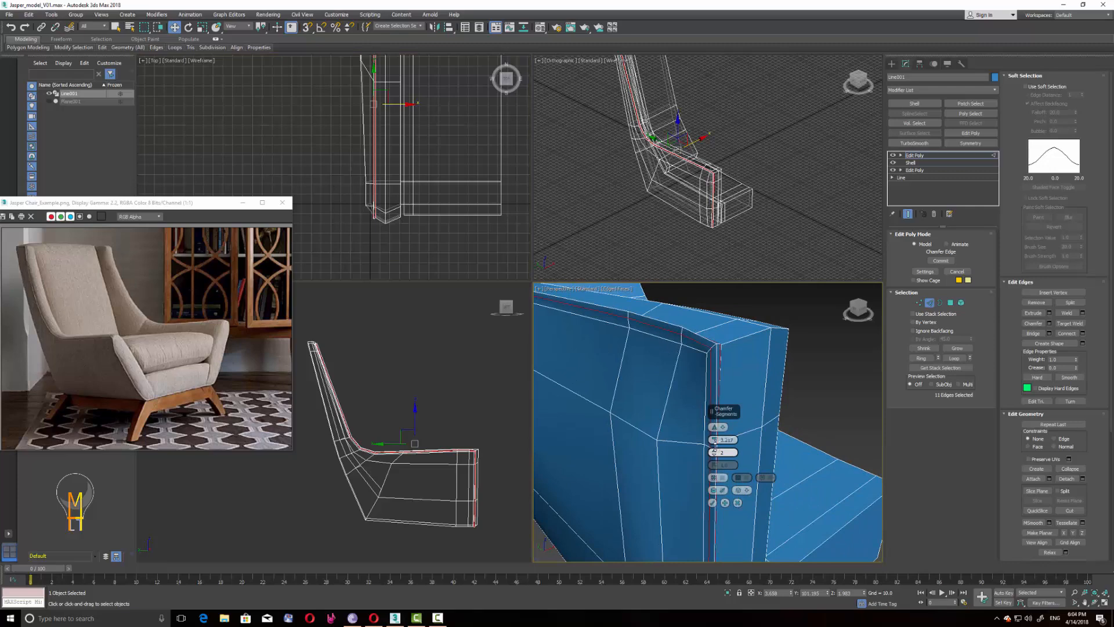
pyautogui.click(712, 503)
pyautogui.scroll(-5, 798, 383)
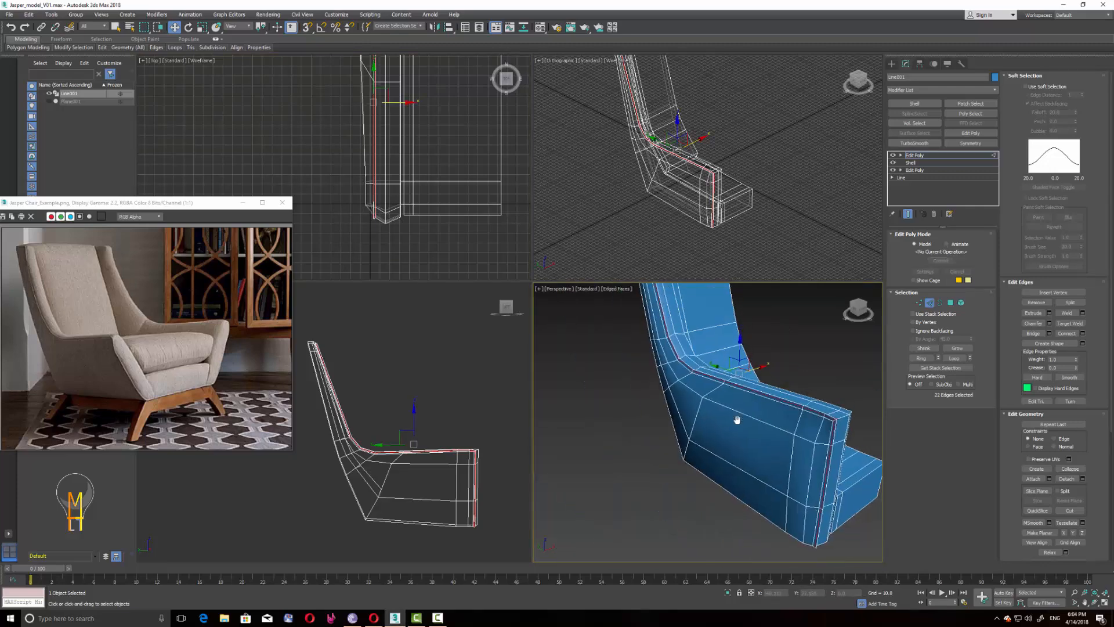
# Step: Try TurboSmooth on the whole half chair to preview its smoothed shape, and remove the modifier again
pyautogui.click(915, 155)
pyautogui.press('z')
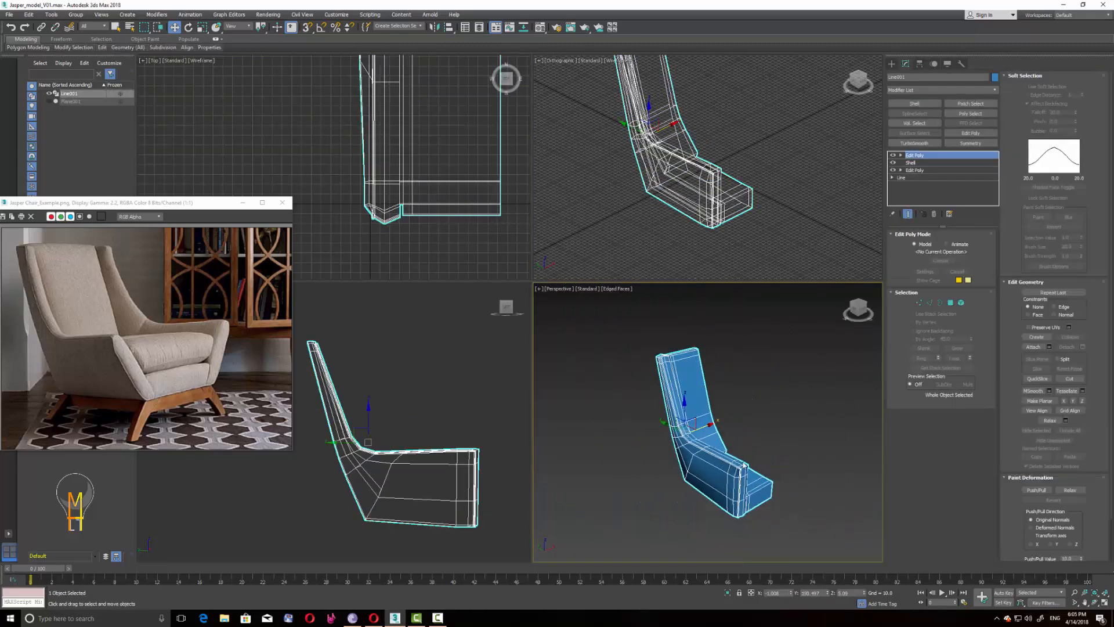
pyautogui.click(919, 143)
pyautogui.scroll(6, 749, 493)
pyautogui.moveTo(761, 493)
pyautogui.mouseDown(button='middle')
pyautogui.moveTo(776, 442)
pyautogui.moveTo(775, 501)
pyautogui.mouseUp(button='middle')
pyautogui.click(934, 215)
# Step: Switch the orthographic view to the front view and inspect the deselected half chair in perspective
pyautogui.middleClick(743, 169)
pyautogui.press('f')
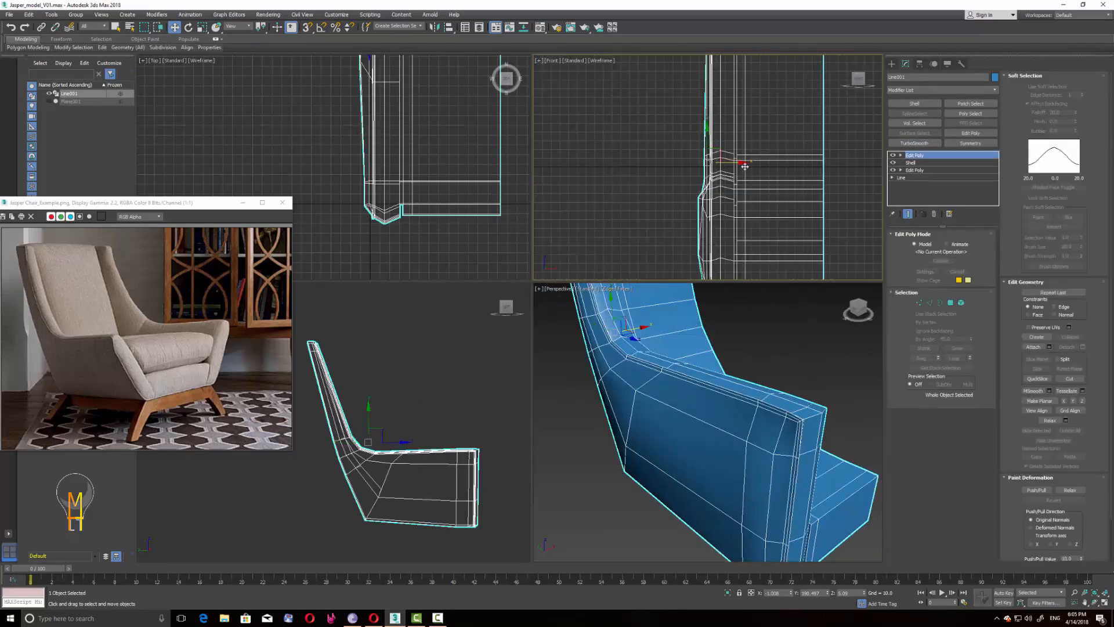
pyautogui.scroll(-7, 743, 167)
pyautogui.scroll(-3, 730, 442)
pyautogui.moveTo(732, 440); pyautogui.dragTo(701, 475, button='middle')
pyautogui.scroll(-3, 701, 475)
pyautogui.click(809, 422)
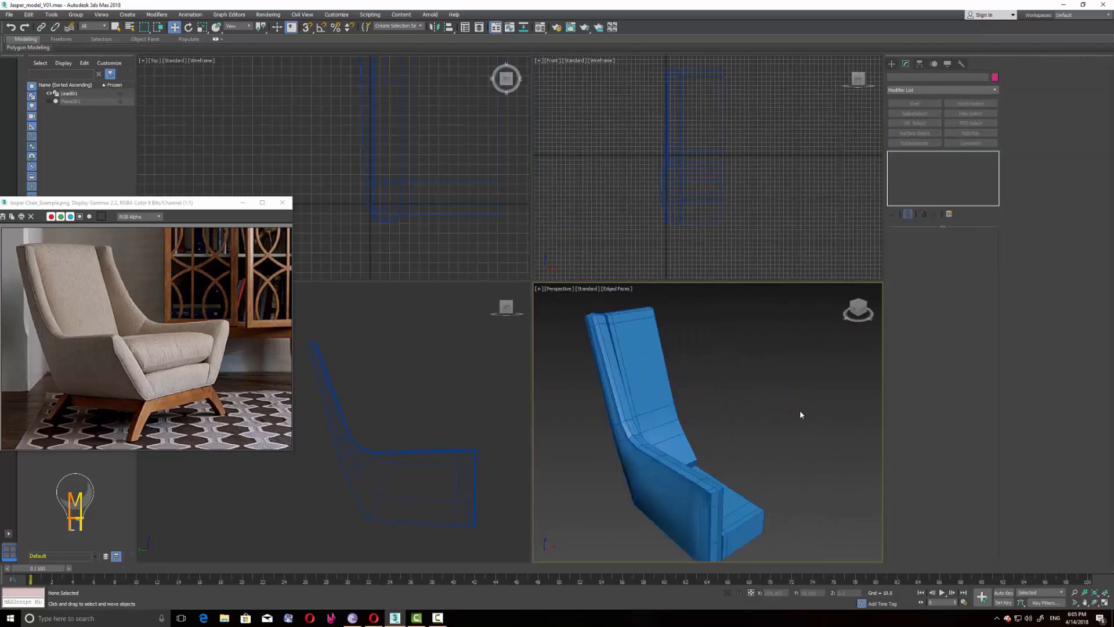
pyautogui.keyDown('alt'); pyautogui.moveTo(800, 411); pyautogui.dragTo(694, 464, button='middle'); pyautogui.keyUp('alt')
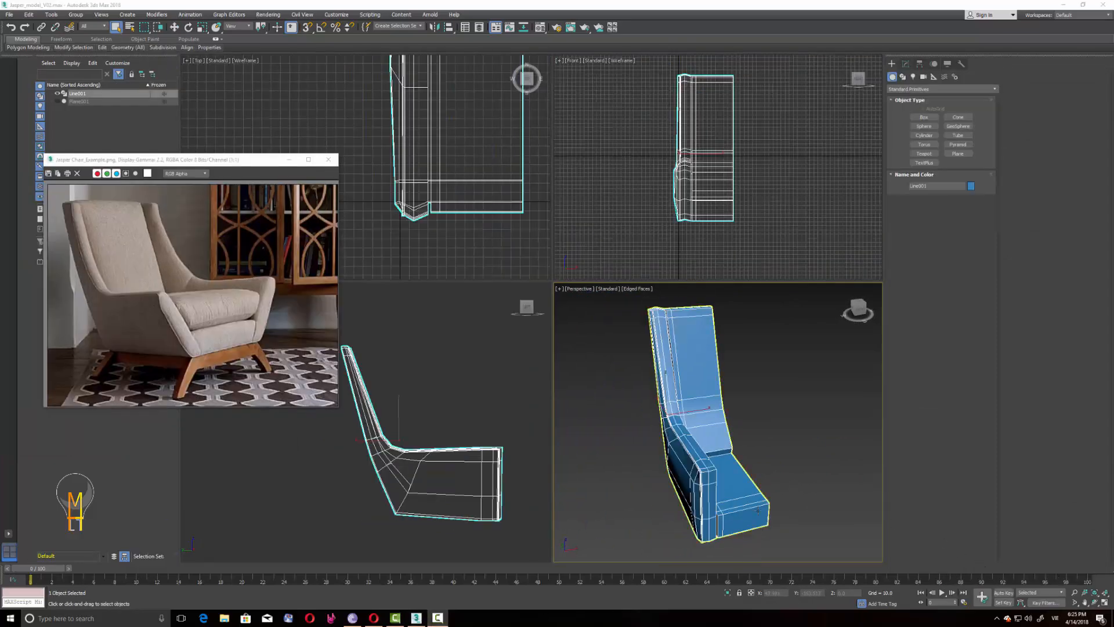
# Step: Connect the ring of lengthwise armrest edges with one segment, sliding the new loop toward the bend at the backrest
pyautogui.keyDown('alt'); pyautogui.moveTo(758, 510); pyautogui.dragTo(795, 494, button='middle'); pyautogui.keyUp('alt')
pyautogui.click(905, 64)
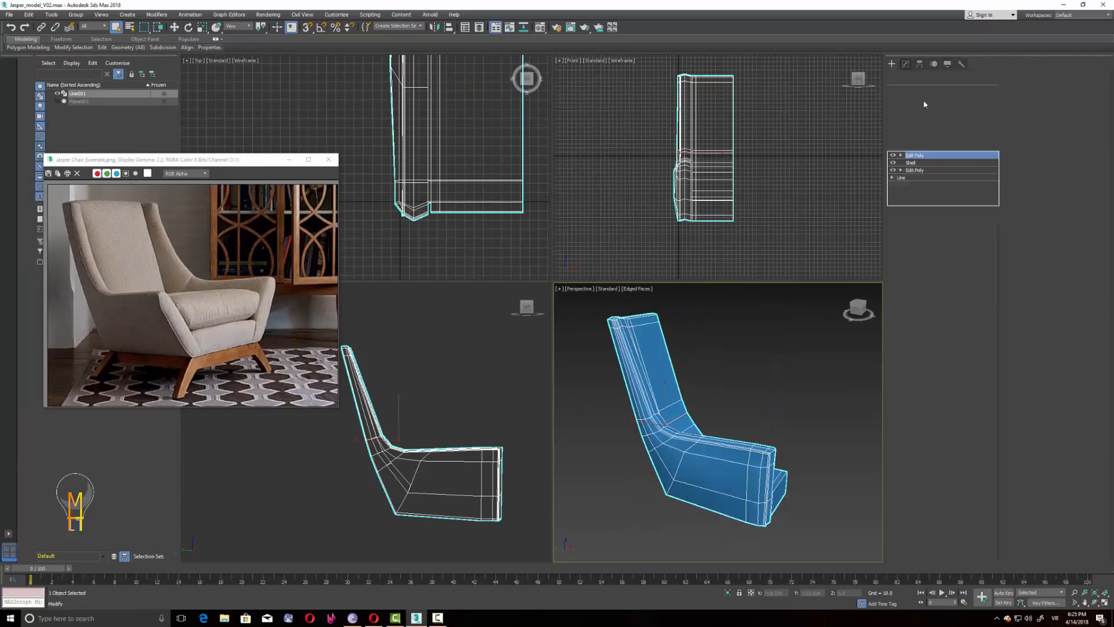
pyautogui.click(929, 303)
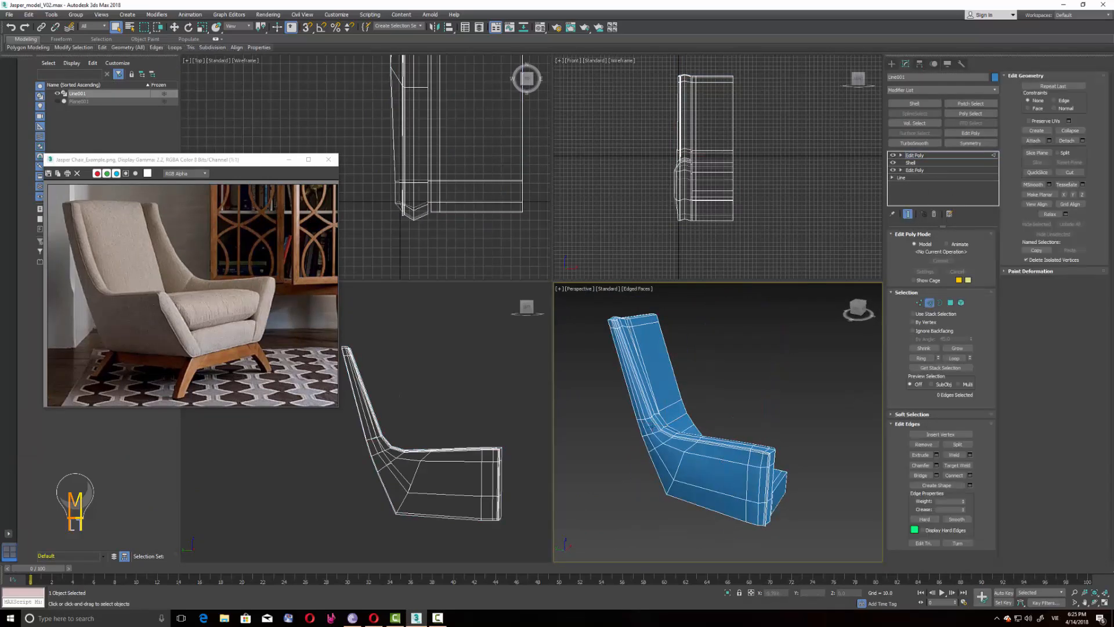
pyautogui.click(725, 446)
pyautogui.click(921, 358)
pyautogui.click(970, 475)
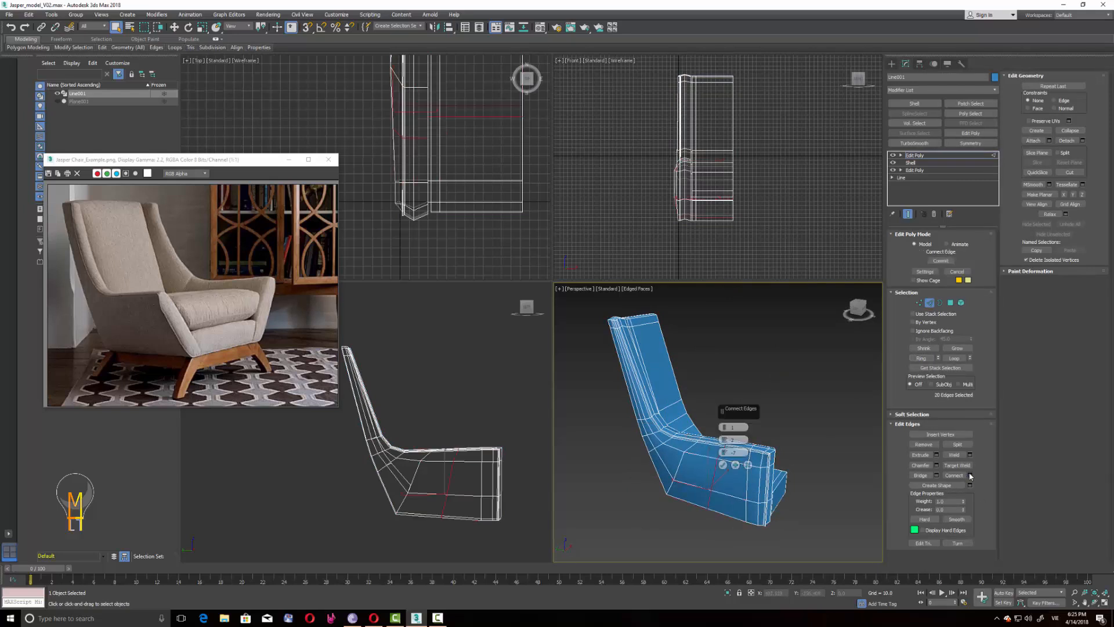
pyautogui.moveTo(725, 457); pyautogui.dragTo(714, 420)
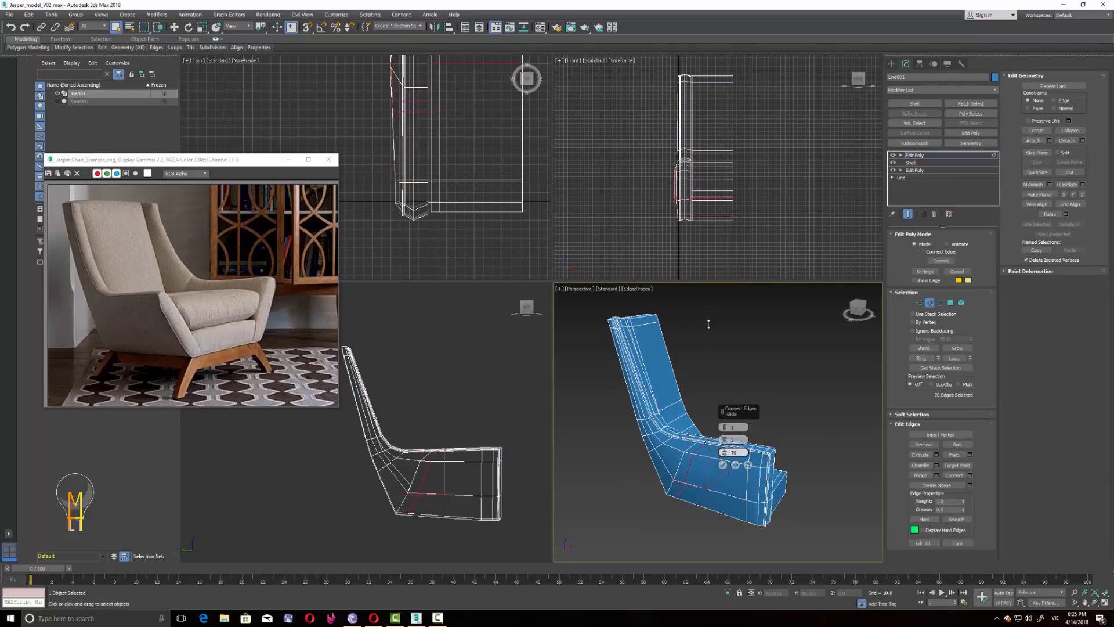
pyautogui.click(723, 464)
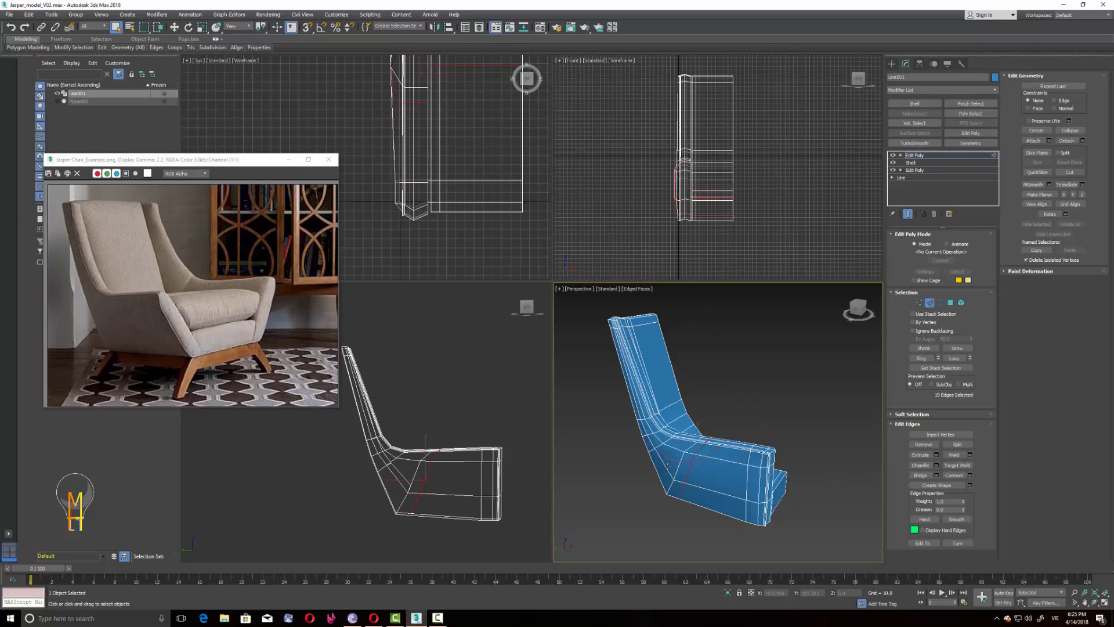
# Step: Connect the edge ring at the bend between armrest and backrest with one segment and a slide of -29
pyautogui.click(667, 465)
pyautogui.click(922, 358)
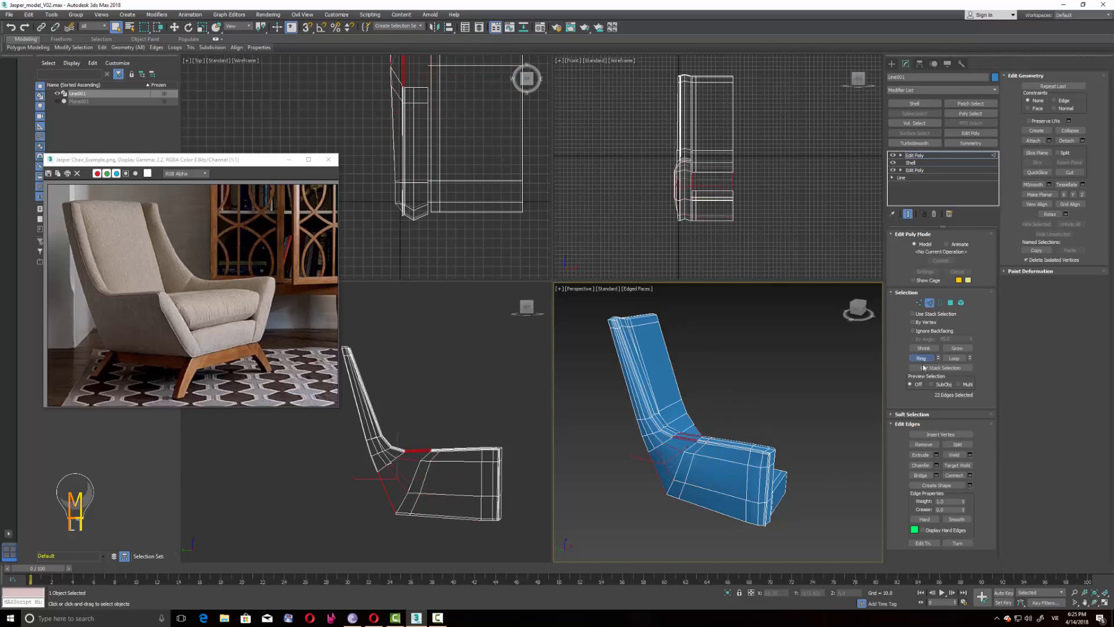
pyautogui.click(971, 476)
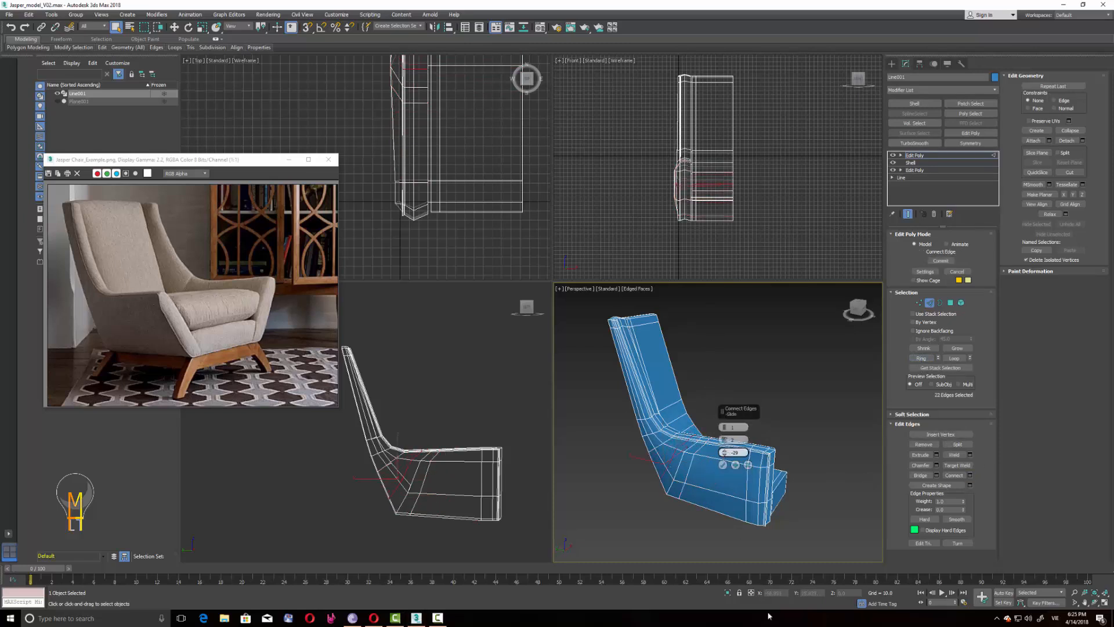
pyautogui.click(722, 466)
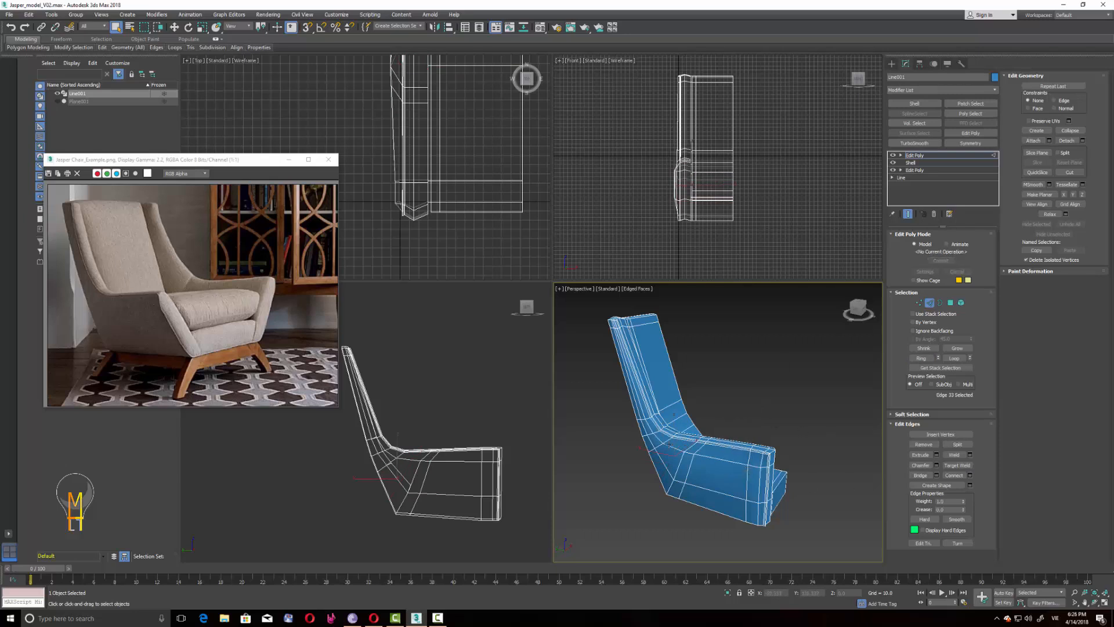
pyautogui.click(921, 358)
pyautogui.click(970, 475)
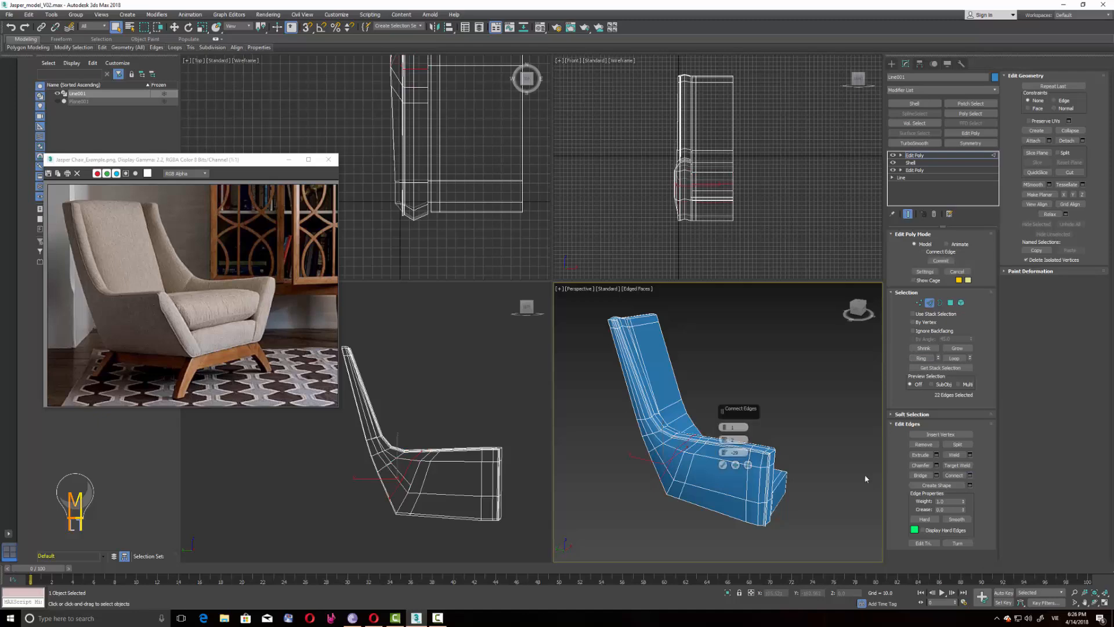
pyautogui.click(723, 465)
pyautogui.scroll(5, 702, 441)
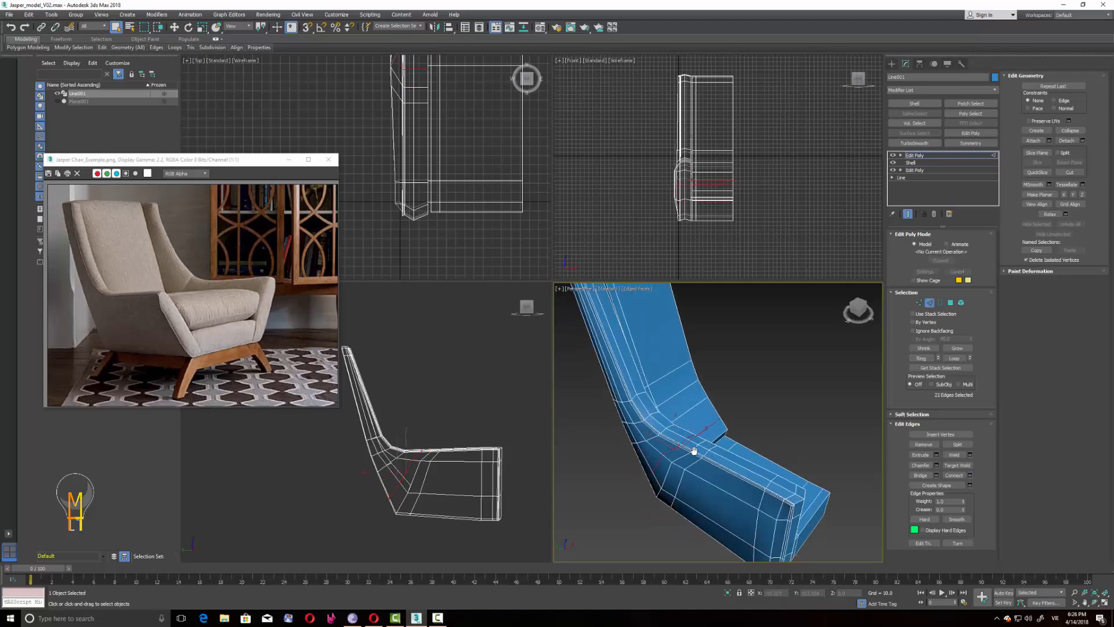
pyautogui.moveTo(700, 439); pyautogui.dragTo(701, 410, button='middle')
# Step: Collapse the three neighbouring loop vertices near the bend on the armrest's outer side, and the matching vertices on its inner side
pyautogui.click(919, 303)
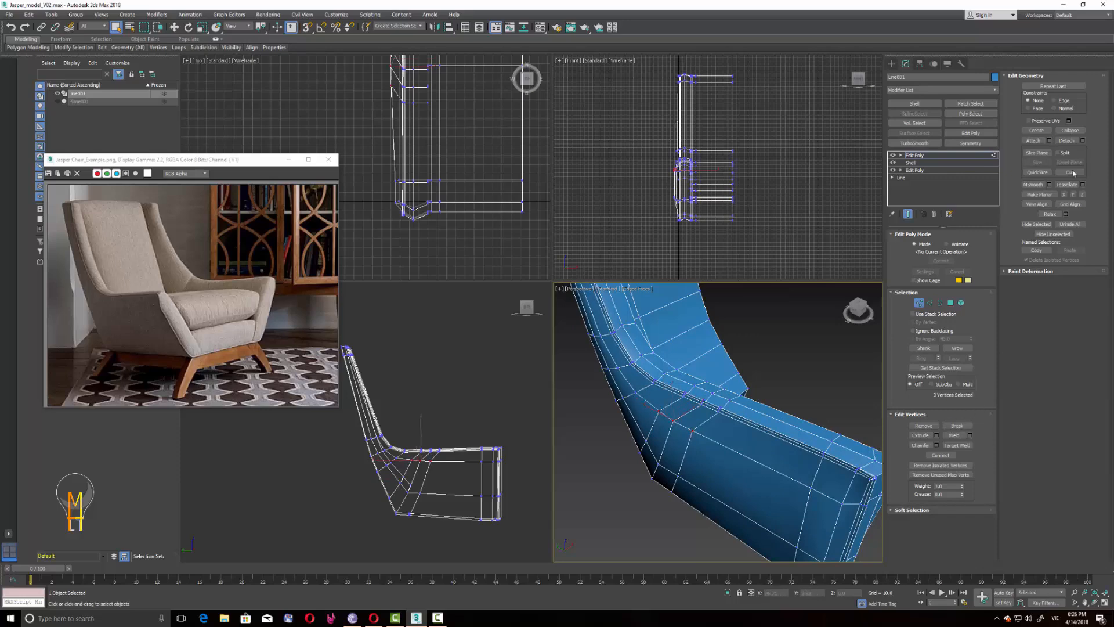
pyautogui.click(1071, 131)
pyautogui.keyDown('alt'); pyautogui.moveTo(835, 401); pyautogui.dragTo(720, 426, button='middle'); pyautogui.keyUp('alt')
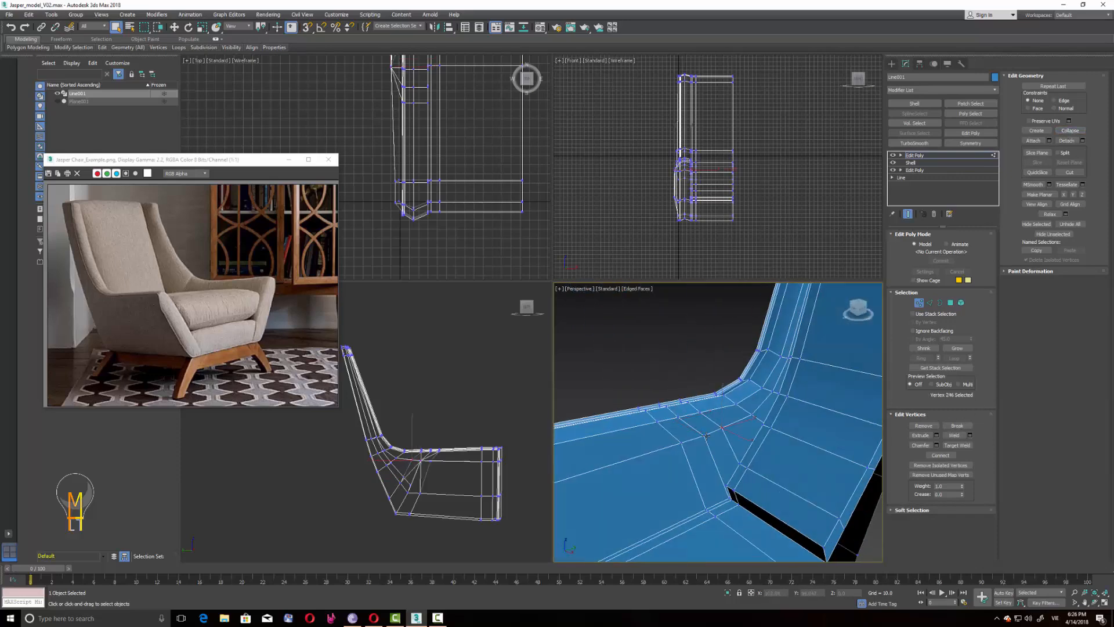
pyautogui.click(1068, 132)
# Step: Remove the leftover edge loop running from the collapsed vertex over the armrest's top, together with its vertices
pyautogui.keyDown('alt'); pyautogui.moveTo(801, 406); pyautogui.dragTo(839, 359, button='middle'); pyautogui.keyUp('alt')
pyautogui.press('2')
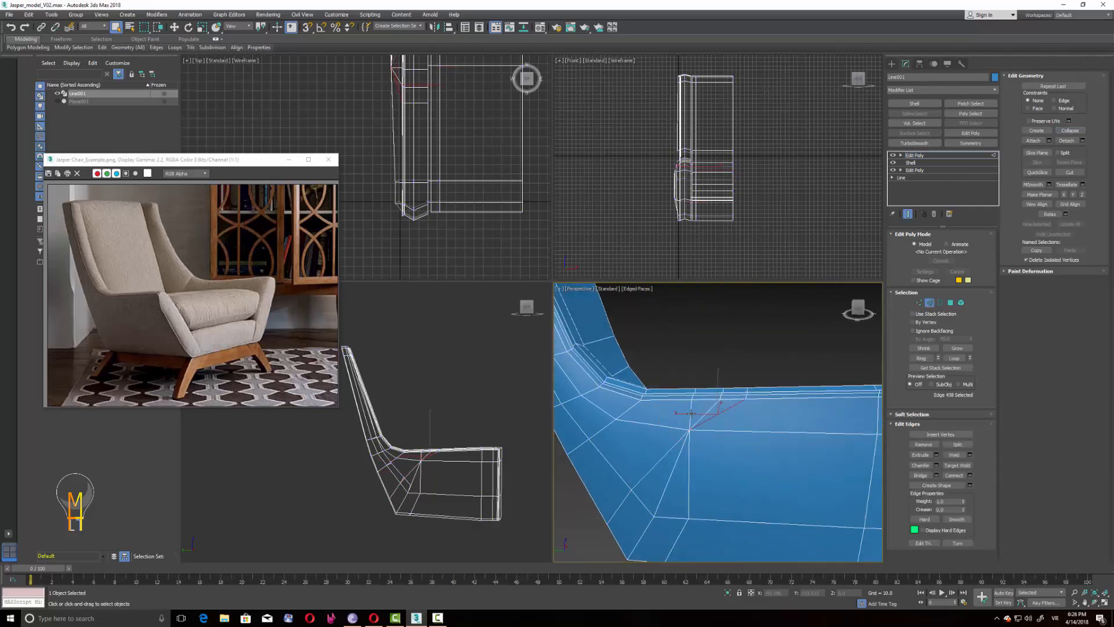
pyautogui.click(955, 358)
pyautogui.keyDown('ctrl'); pyautogui.click(923, 444); pyautogui.keyUp('ctrl')
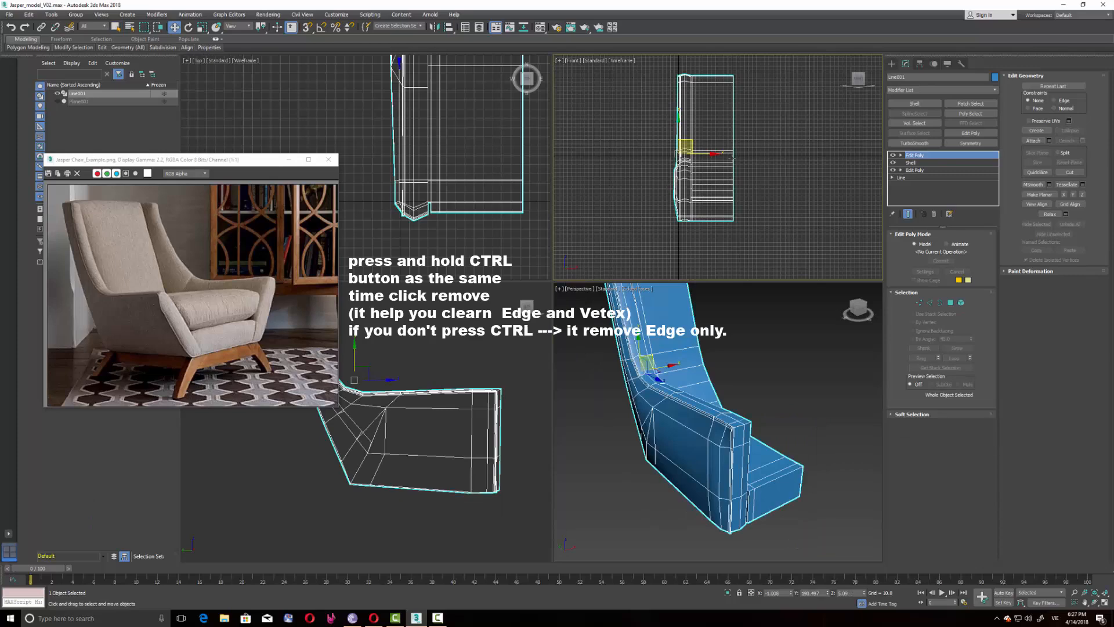
# Step: Add a Symmetry modifier on the Z mirror axis and move its mirror plane sideways to complete the full chair
pyautogui.click(970, 143)
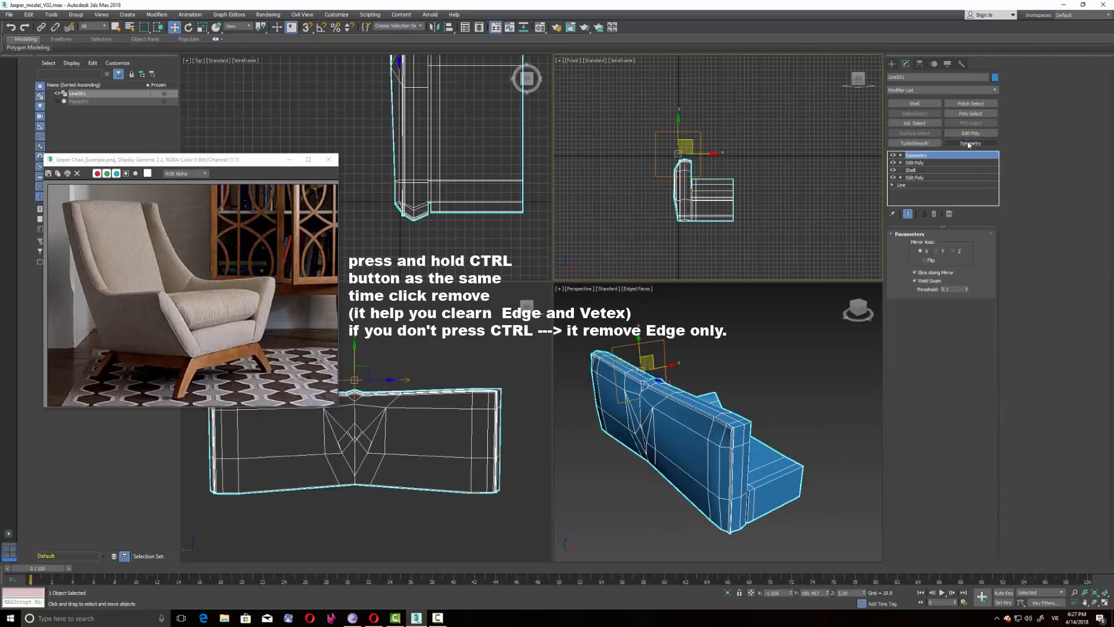
pyautogui.click(953, 251)
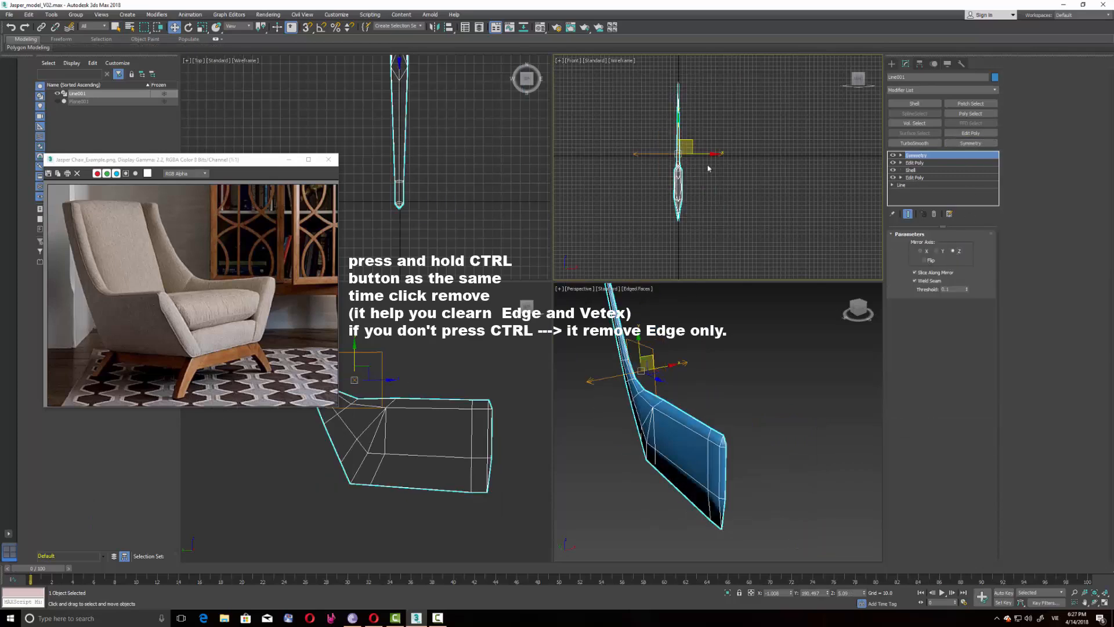
pyautogui.click(901, 155)
pyautogui.click(915, 163)
pyautogui.moveTo(701, 154); pyautogui.dragTo(752, 171)
pyautogui.scroll(-5, 720, 384)
pyautogui.scroll(3, 720, 381)
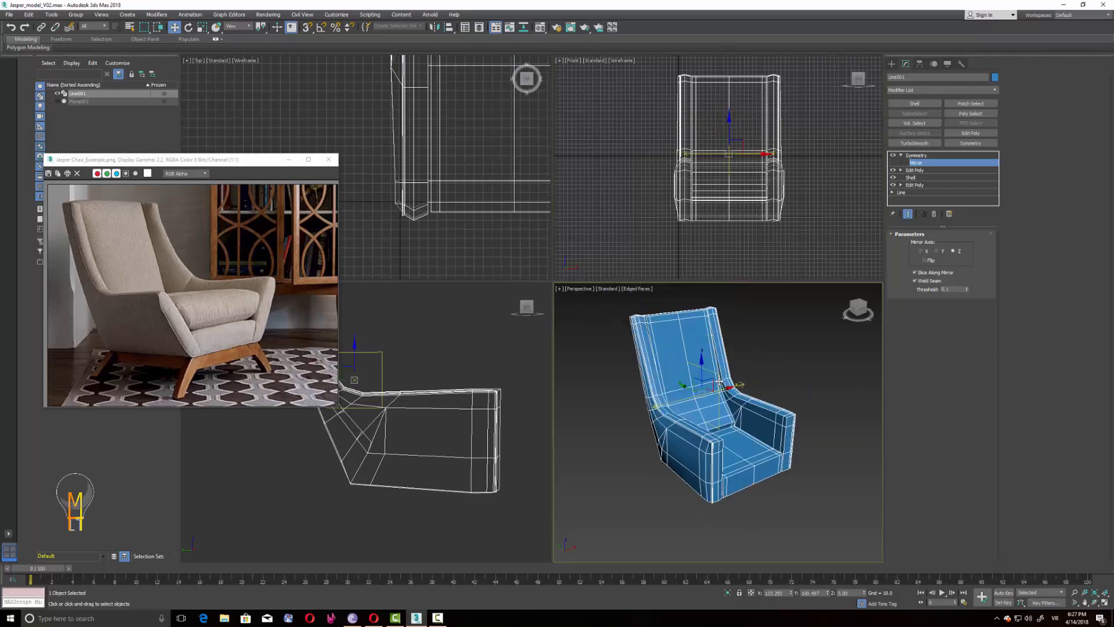
# Step: Apply a TurboSmooth modifier above the Symmetry to round the whole chair
pyautogui.click(912, 155)
pyautogui.click(915, 143)
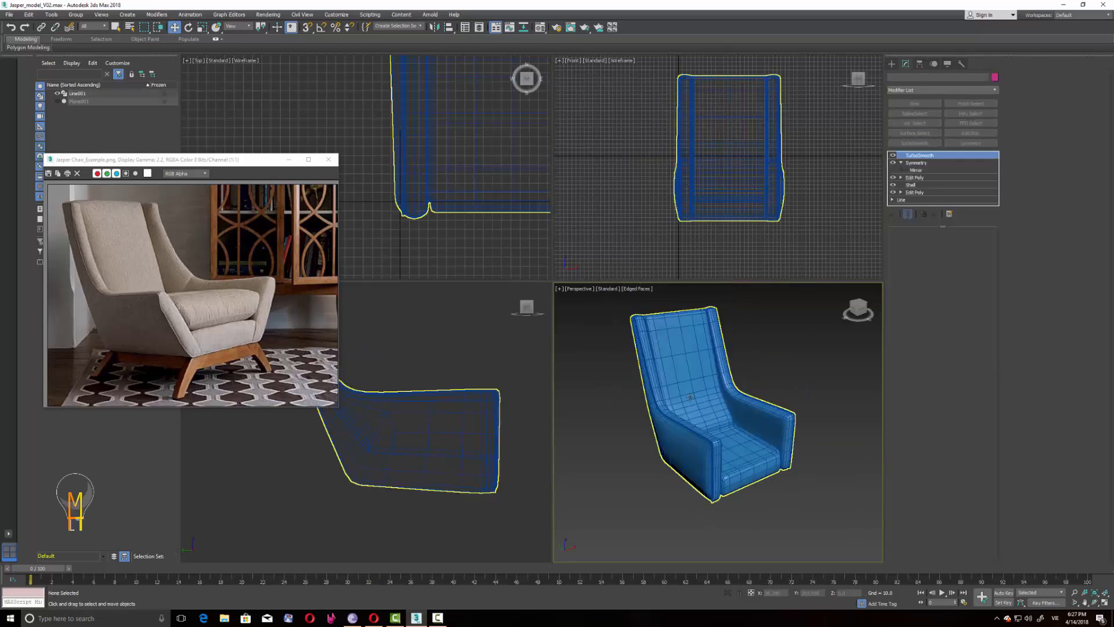
pyautogui.scroll(-2, 476, 393)
pyautogui.moveTo(476, 393); pyautogui.dragTo(463, 441, button='middle')
pyautogui.moveTo(743, 173); pyautogui.dragTo(747, 178, button='middle')
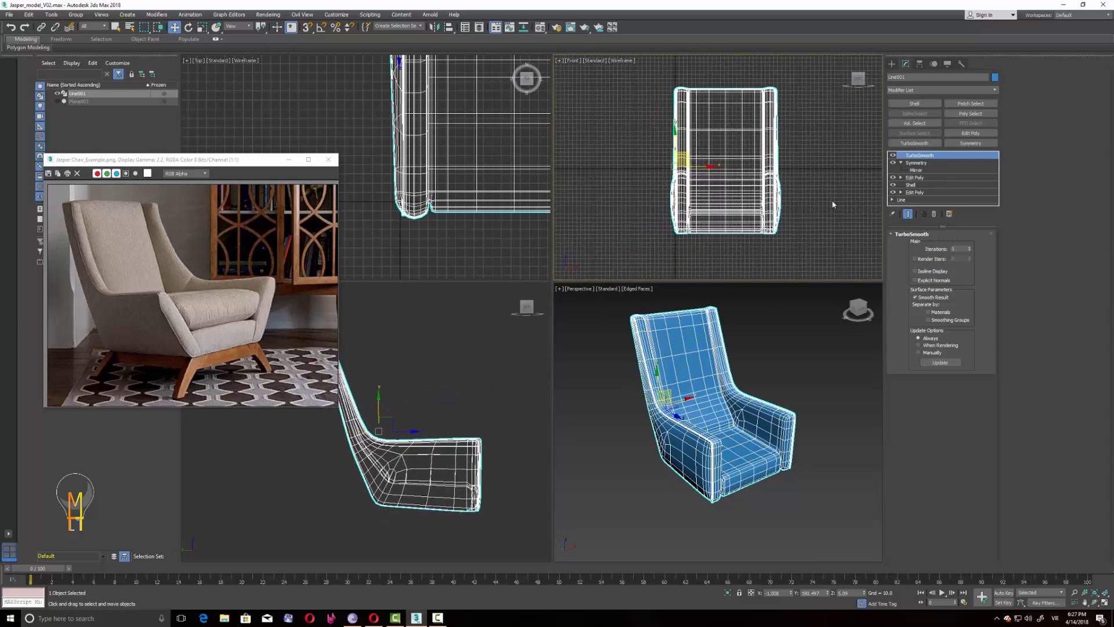
# Step: Add an FFD 3x3x3 modifier on top of the smoothed chair
pyautogui.click(949, 91)
pyautogui.click(948, 91)
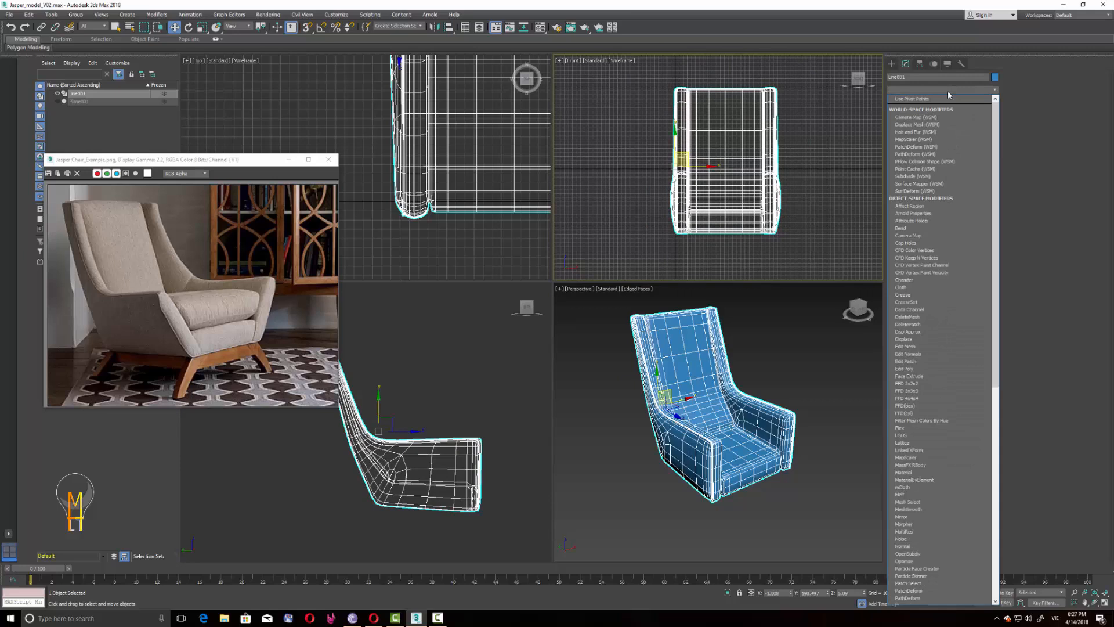
pyautogui.press('f')
pyautogui.click(920, 114)
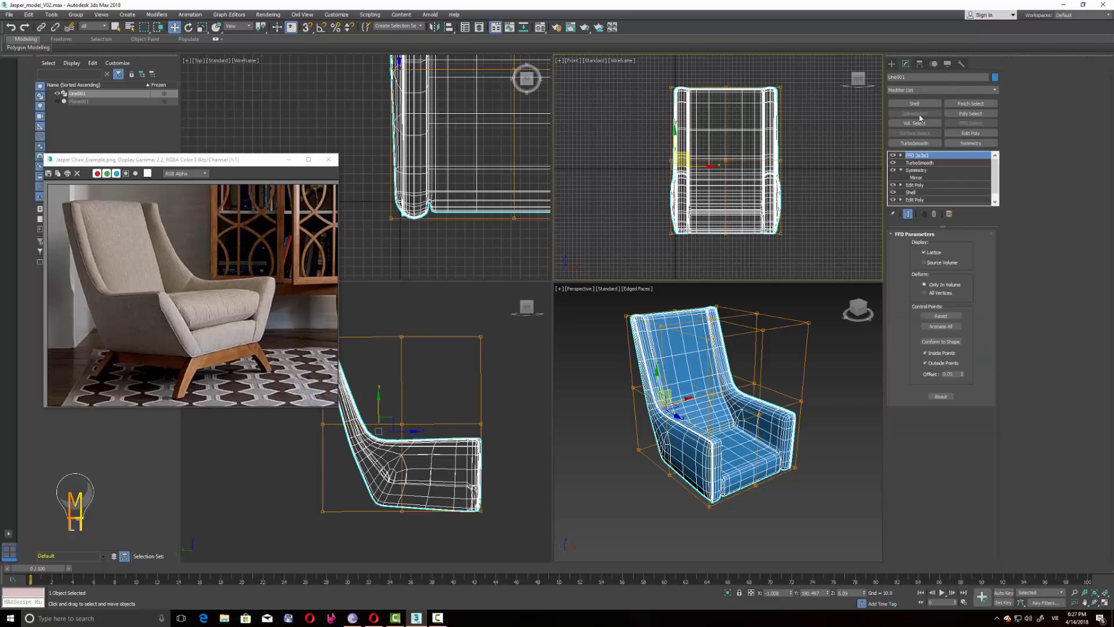
# Step: Scale the lattice's middle-height control points outward along the chair's width so the armrests flare out
pyautogui.click(901, 155)
pyautogui.click(909, 163)
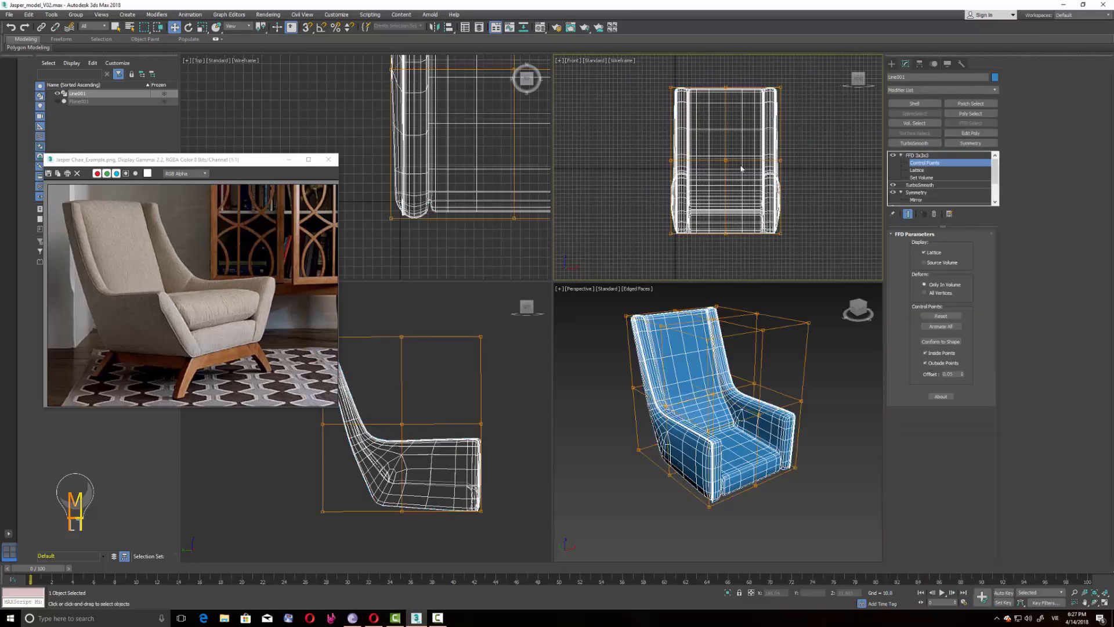
pyautogui.moveTo(507, 413); pyautogui.dragTo(314, 435)
pyautogui.press('r')
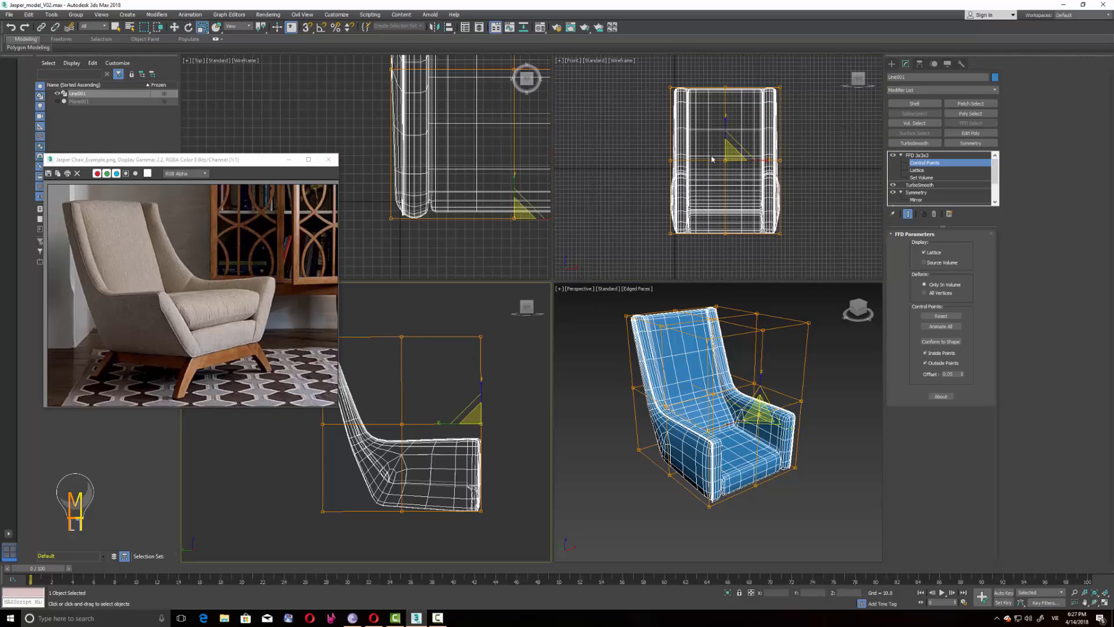
pyautogui.moveTo(755, 158); pyautogui.dragTo(791, 153)
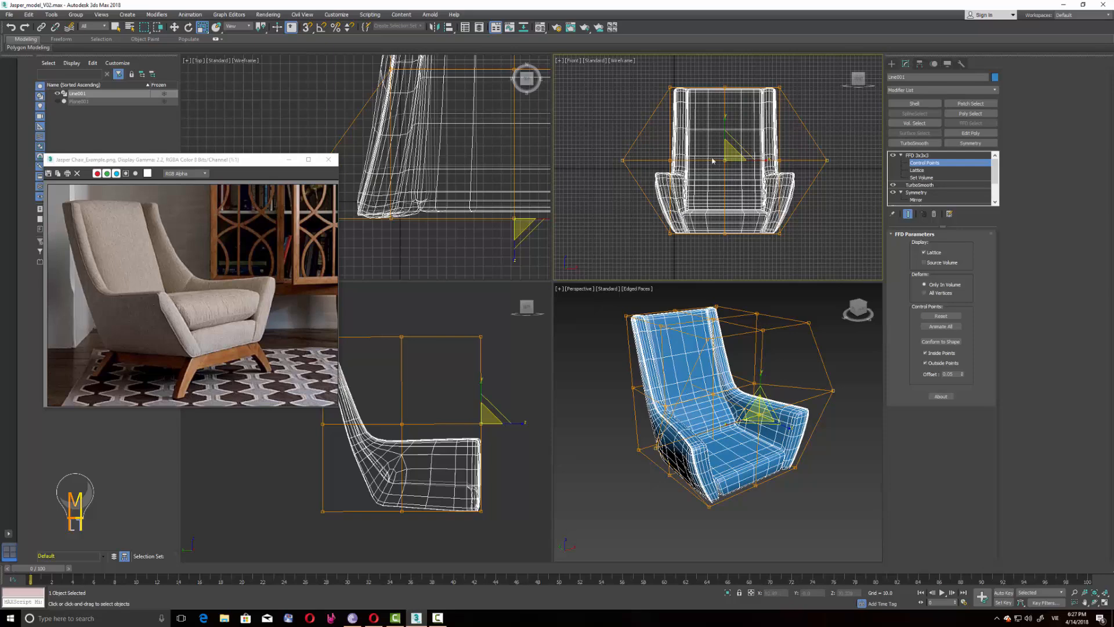
# Step: Raise the lattice's top centre control points to arch the upper edge of the backrest
pyautogui.moveTo(811, 103); pyautogui.dragTo(608, 72)
pyautogui.click(174, 27)
pyautogui.moveTo(725, 58); pyautogui.dragTo(721, 78, button='middle')
pyautogui.moveTo(722, 79); pyautogui.dragTo(722, 61)
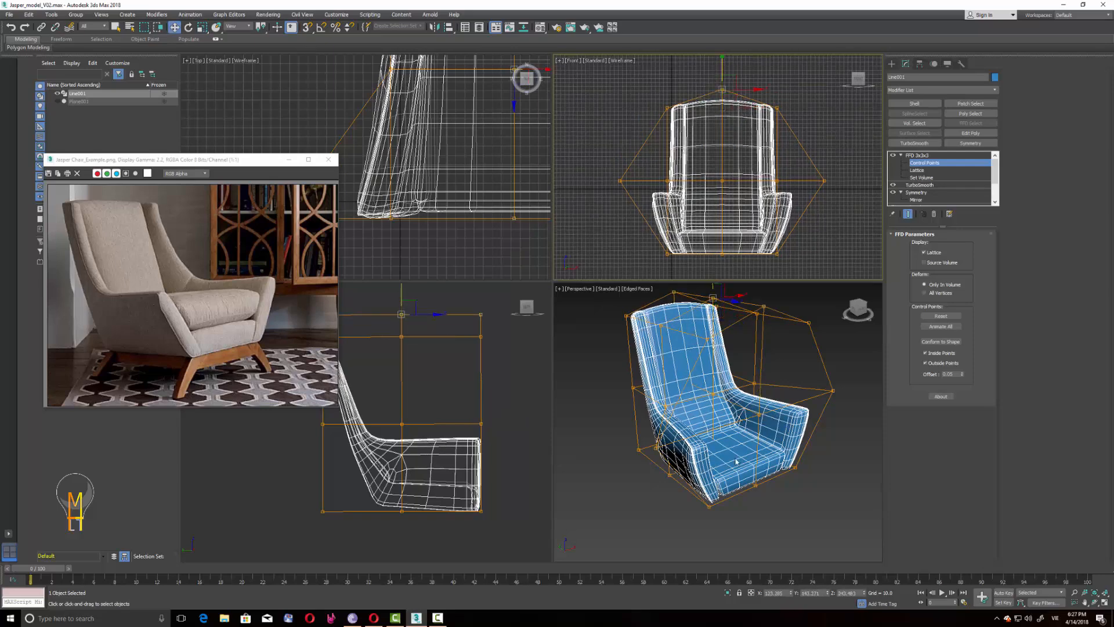
pyautogui.moveTo(736, 461); pyautogui.dragTo(746, 427, button='middle')
# Step: Raise the lattice's lower front and lower middle control points to lift the underside toward the front, and leave control-point editing
pyautogui.moveTo(432, 472); pyautogui.dragTo(428, 456, button='middle')
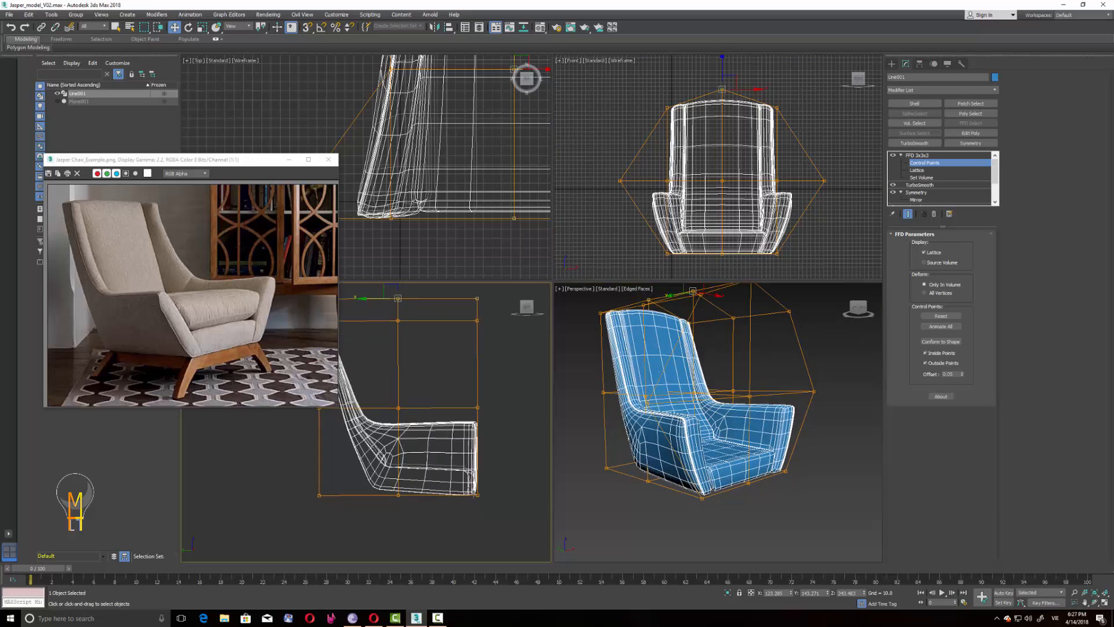
pyautogui.moveTo(496, 497); pyautogui.dragTo(501, 494, button='middle')
pyautogui.moveTo(461, 509); pyautogui.dragTo(462, 509)
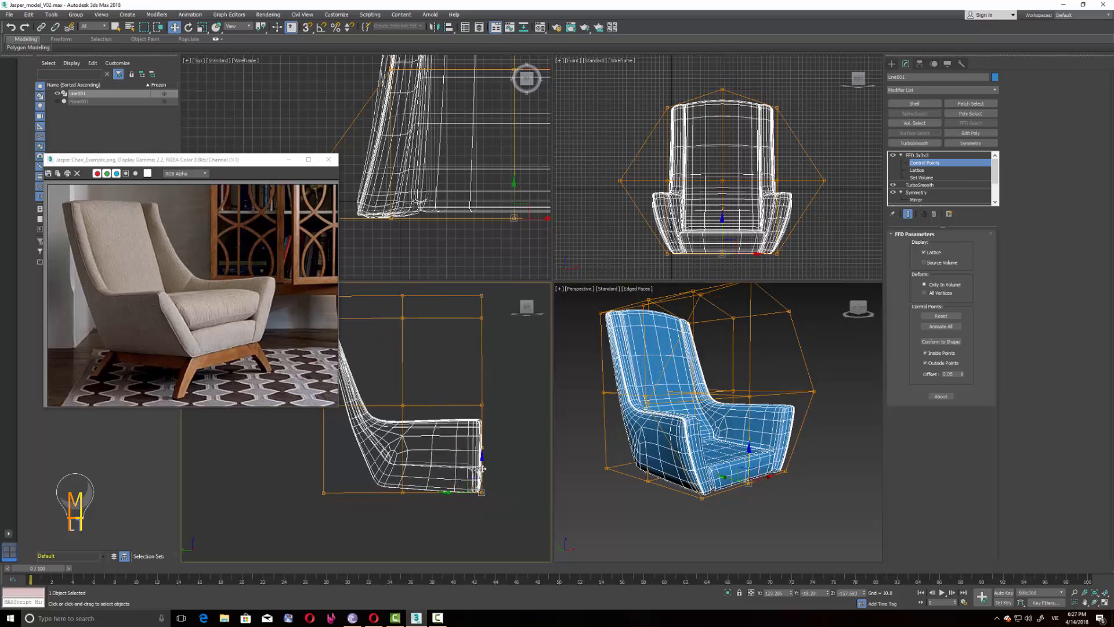
pyautogui.moveTo(482, 468); pyautogui.dragTo(482, 460)
pyautogui.moveTo(421, 478); pyautogui.dragTo(403, 465)
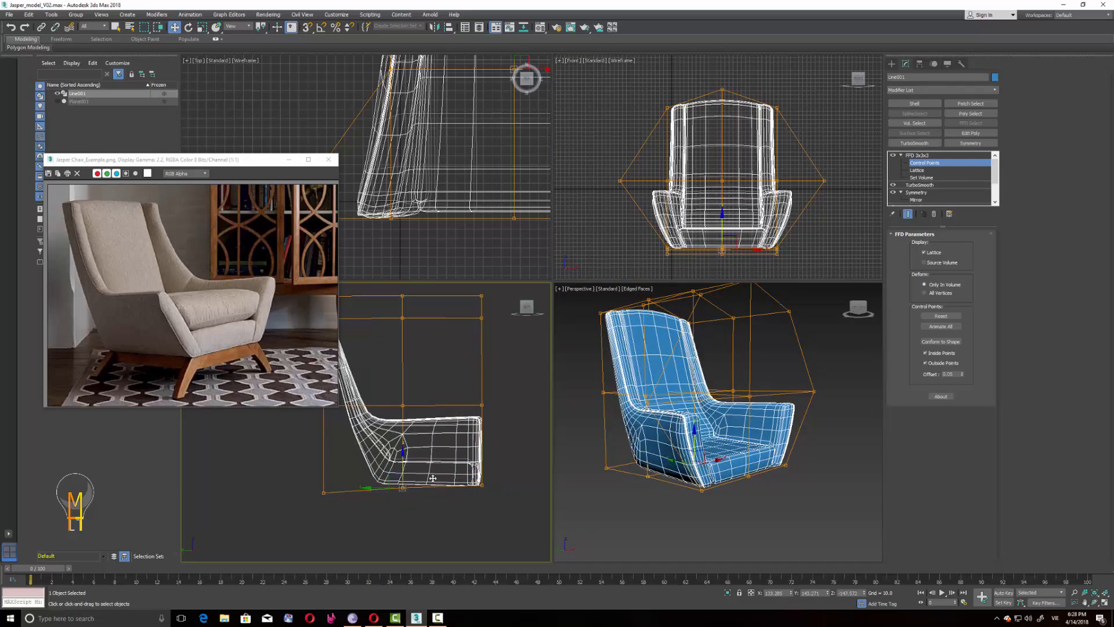
pyautogui.click(927, 156)
pyautogui.click(827, 201)
pyautogui.click(777, 213)
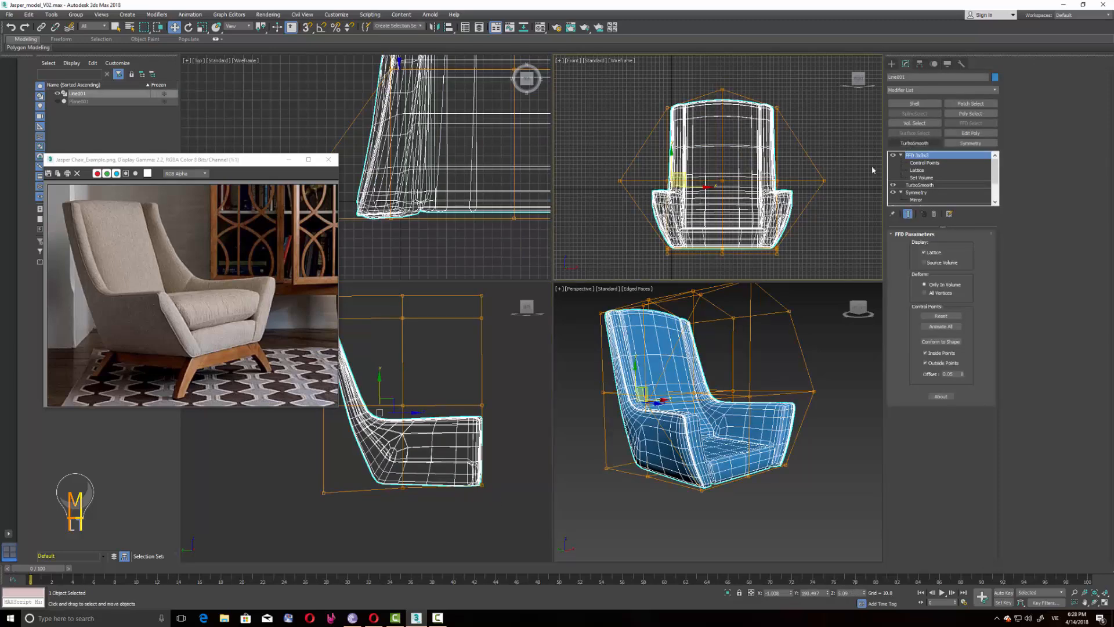
pyautogui.click(757, 351)
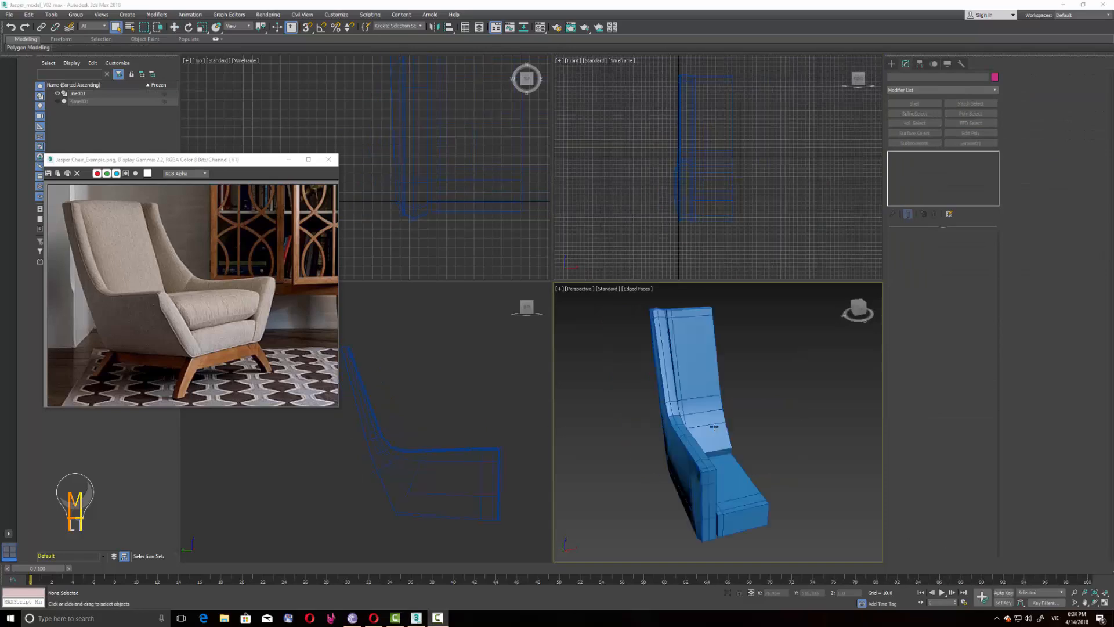
# Step: On the half chair, connect the ring of lengthwise armrest edges with one segment, sliding the new loop toward the bend
pyautogui.click(714, 426)
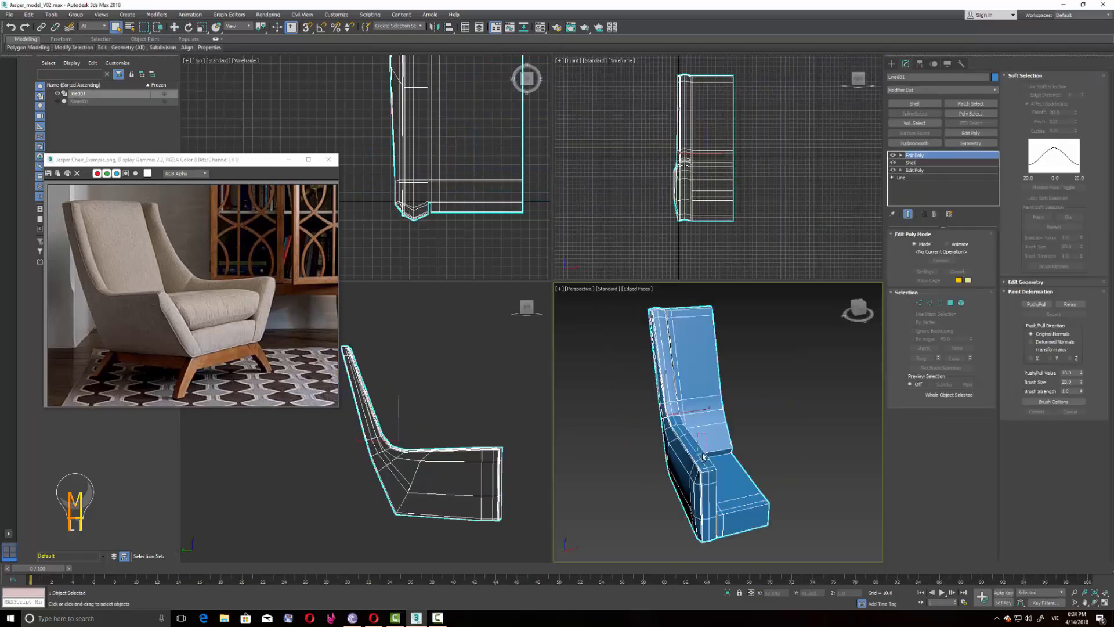
pyautogui.keyDown('alt'); pyautogui.moveTo(714, 427); pyautogui.dragTo(738, 447, button='middle'); pyautogui.keyUp('alt')
pyautogui.moveTo(937, 306); pyautogui.dragTo(809, 364)
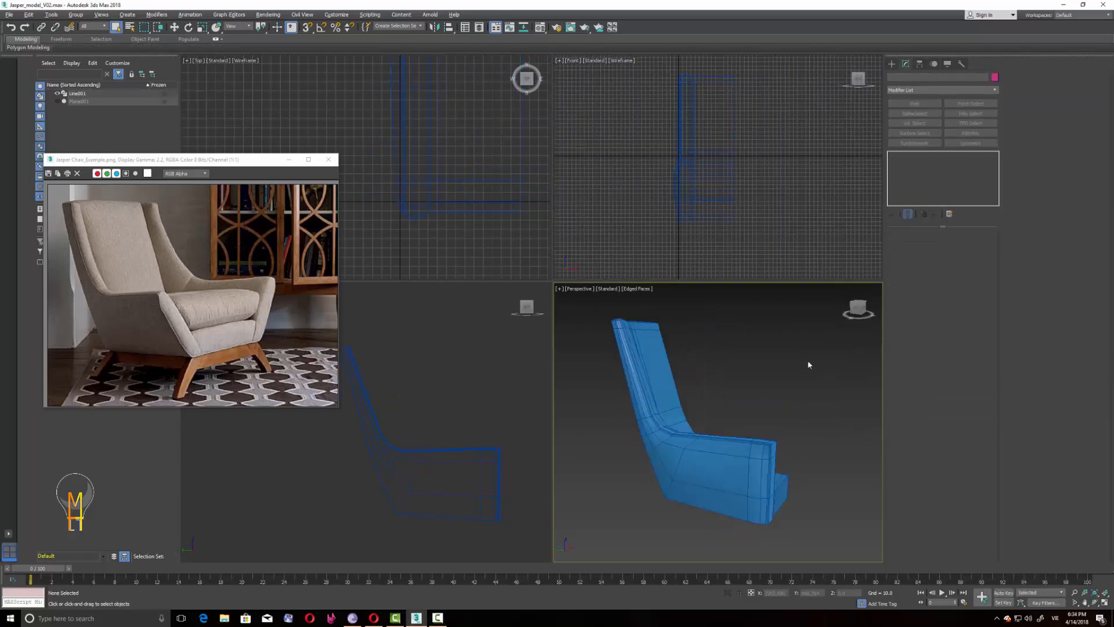
pyautogui.click(700, 450)
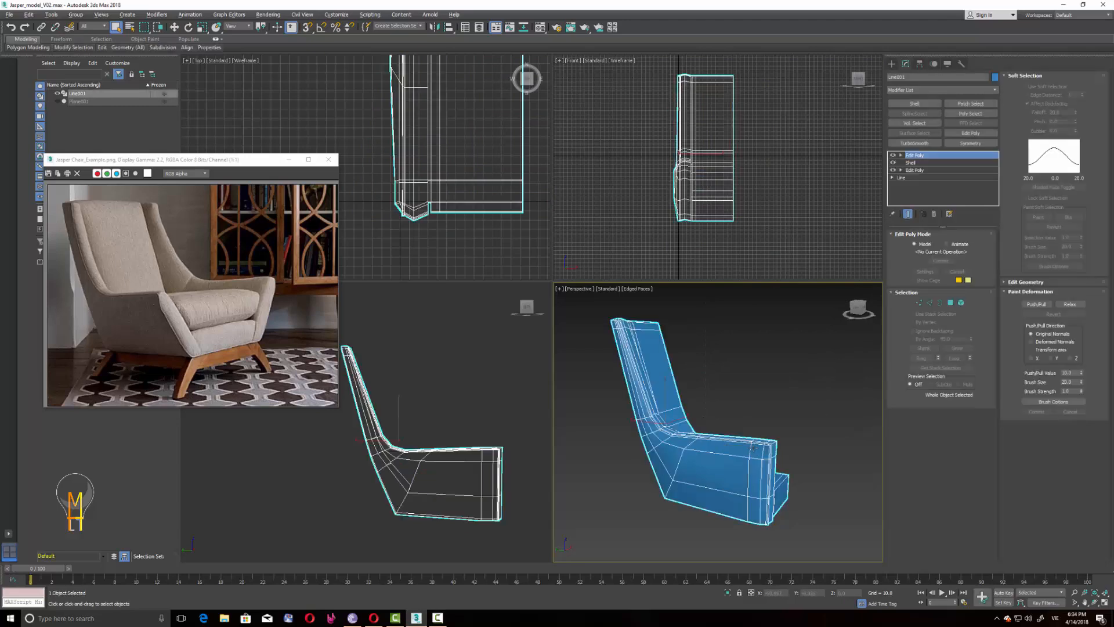
pyautogui.click(930, 302)
pyautogui.click(921, 358)
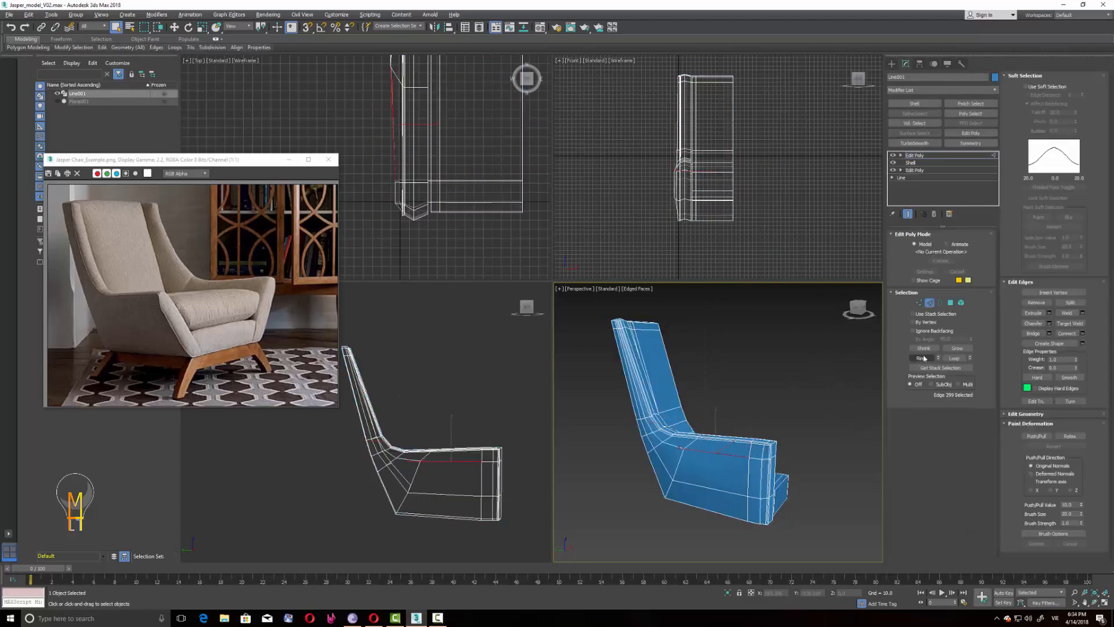
pyautogui.click(1082, 334)
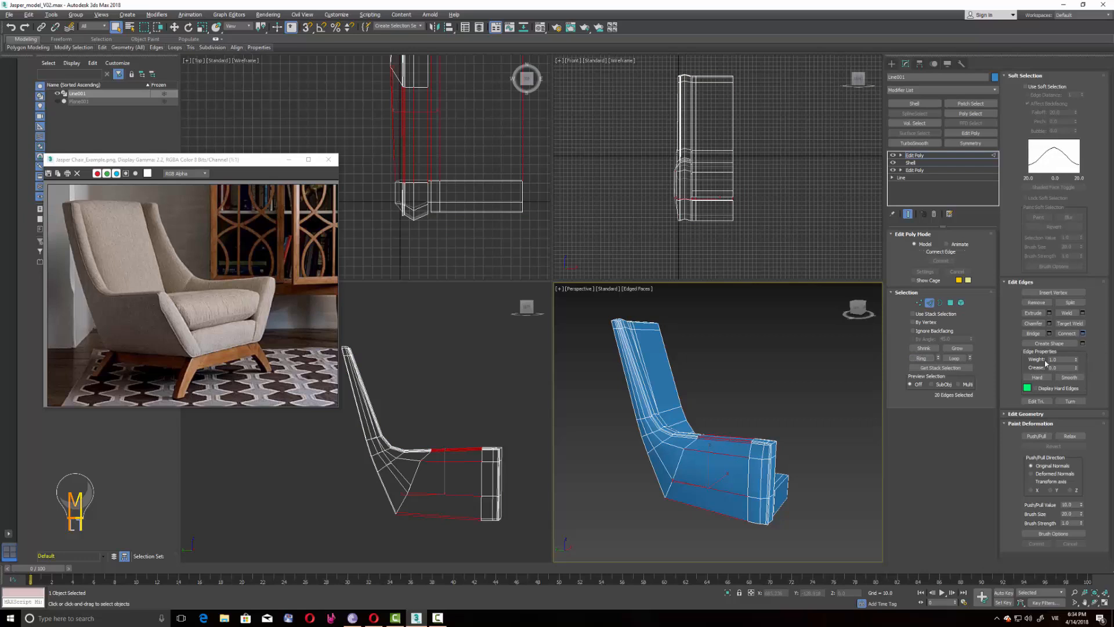
pyautogui.moveTo(724, 452); pyautogui.dragTo(728, 413)
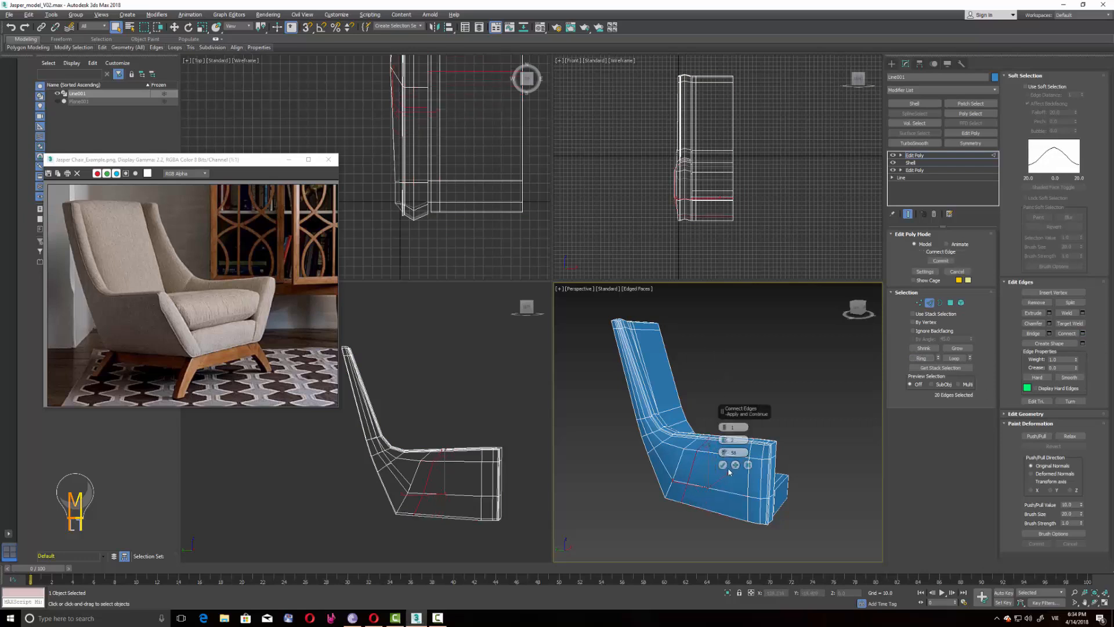
pyautogui.click(723, 465)
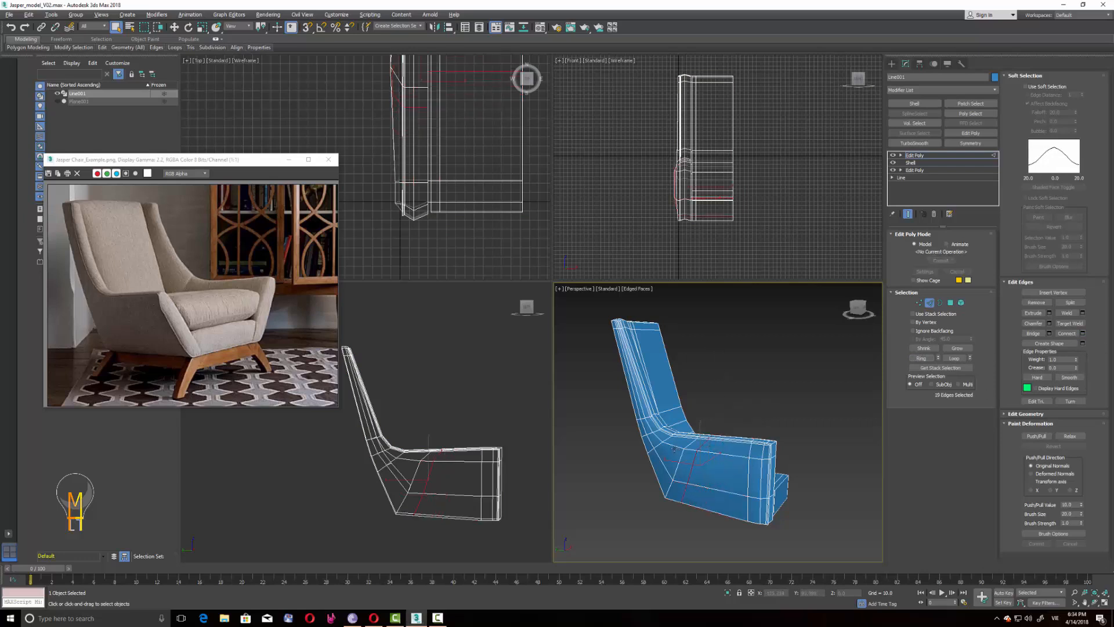
# Step: Connect the edge ring at the bend between backrest and armrest with one segment, adjusting its slide
pyautogui.click(1083, 334)
pyautogui.moveTo(723, 452); pyautogui.dragTo(719, 508)
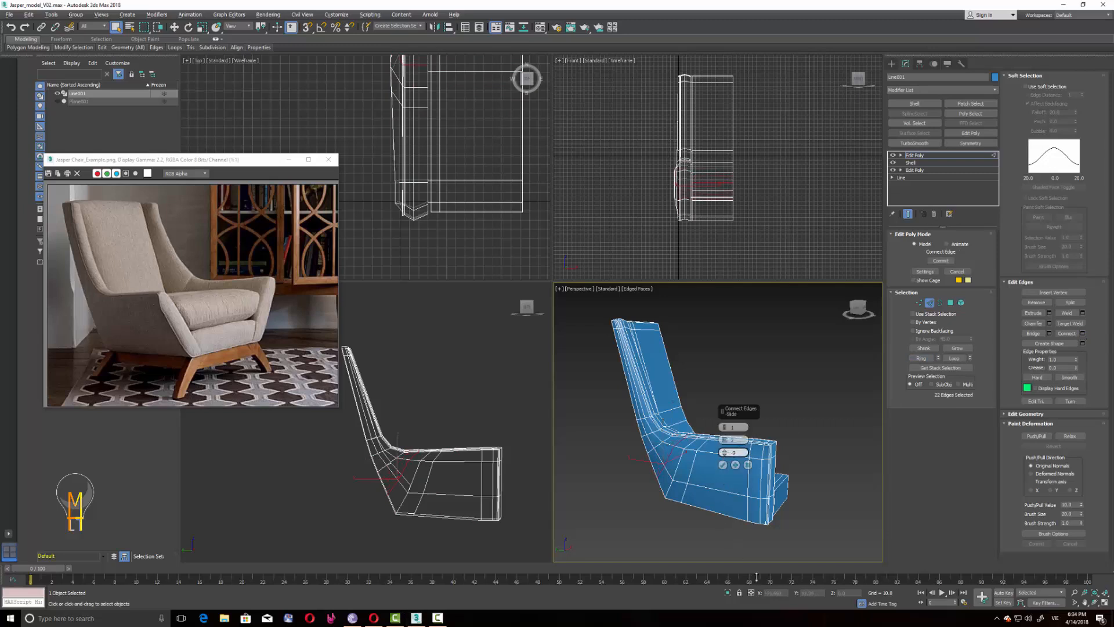
pyautogui.click(722, 465)
# Step: Collapse the three neighbouring vertices near the bend on the armrest's outer side, and the matching vertices on its inner side
pyautogui.press('1')
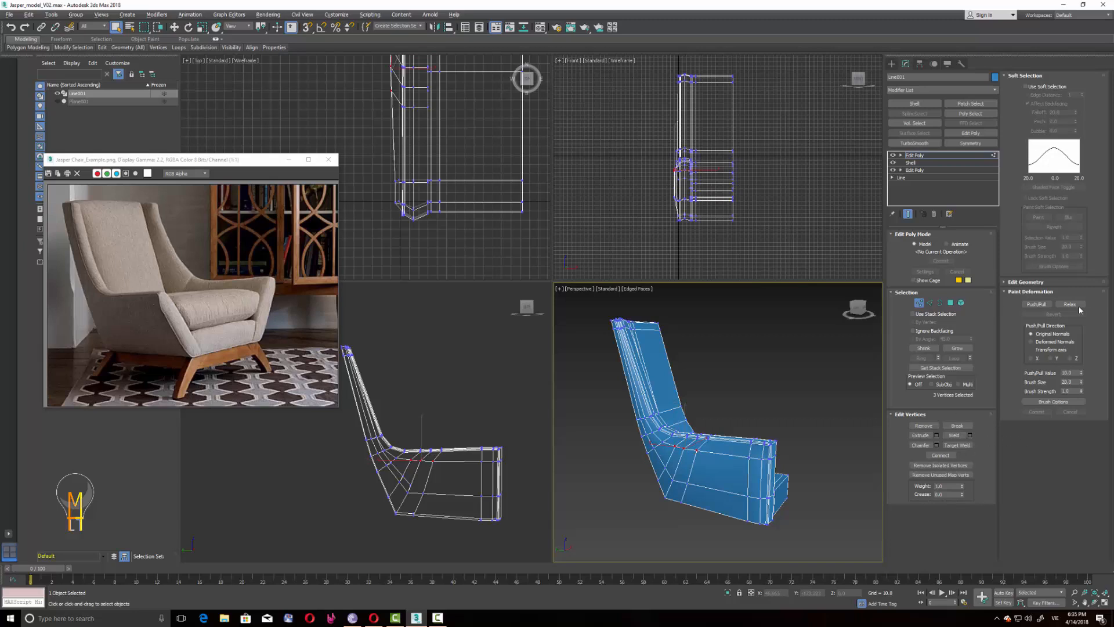
pyautogui.click(1065, 282)
pyautogui.click(1071, 336)
pyautogui.keyDown('alt'); pyautogui.moveTo(811, 429); pyautogui.dragTo(975, 329, button='middle'); pyautogui.keyUp('alt')
pyautogui.keyDown('ctrl'); pyautogui.click(697, 452); pyautogui.keyUp('ctrl')
pyautogui.click(1070, 339)
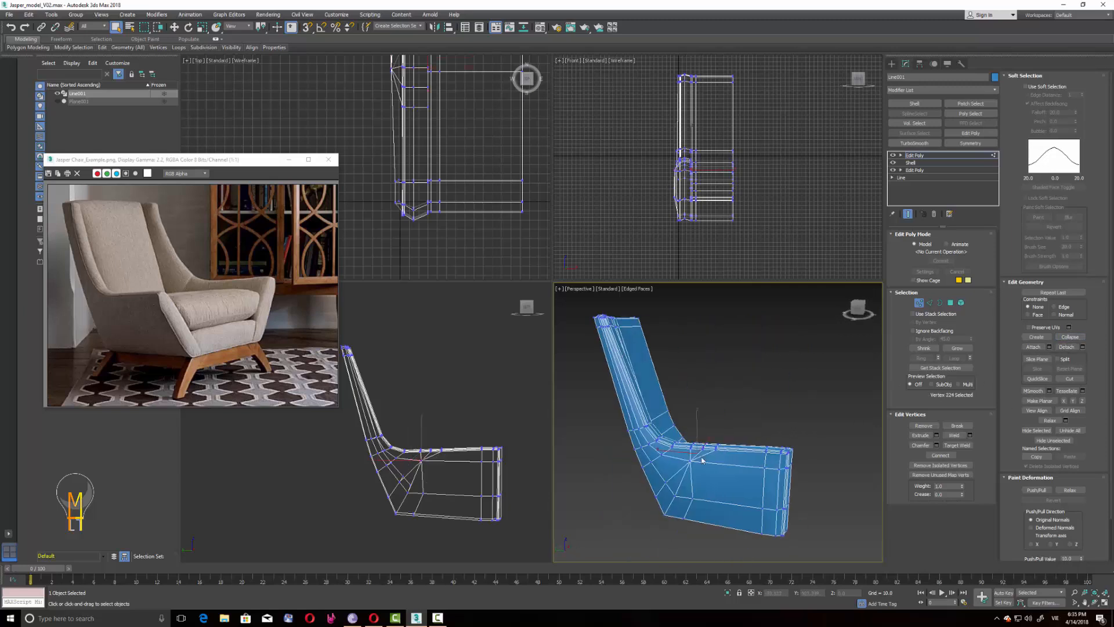
# Step: Remove the leftover edge loop that crosses the armrest's top from the collapsed vertex
pyautogui.click(930, 302)
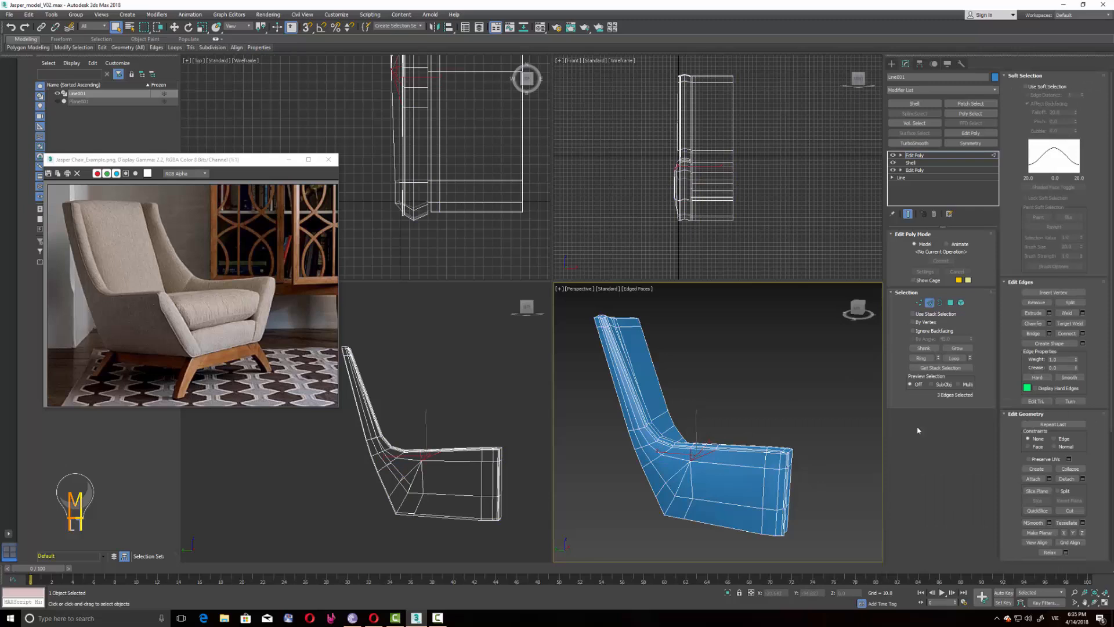
pyautogui.keyDown('alt'); pyautogui.click(698, 451); pyautogui.keyUp('alt')
pyautogui.click(956, 357)
pyautogui.click(1039, 304)
pyautogui.keyDown('alt'); pyautogui.moveTo(788, 434); pyautogui.dragTo(763, 433, button='middle'); pyautogui.keyUp('alt')
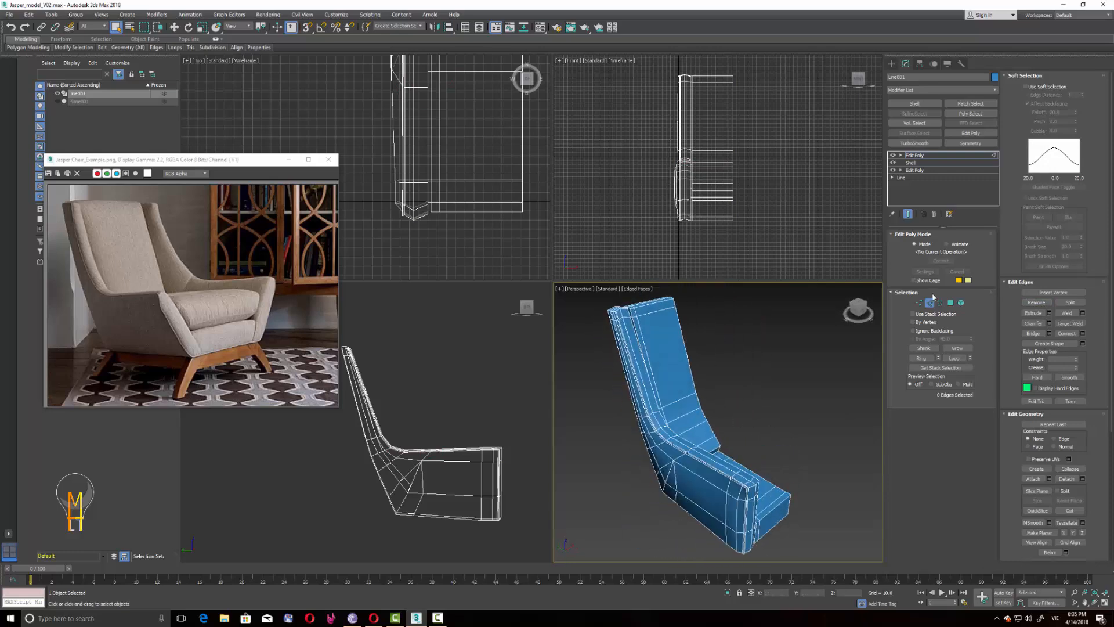
# Step: Mirror the cleaned-up half chair with a Symmetry modifier on the Z axis, moving the mirror plane sideways to the seat's centre
pyautogui.click(977, 155)
pyautogui.click(971, 143)
pyautogui.click(953, 251)
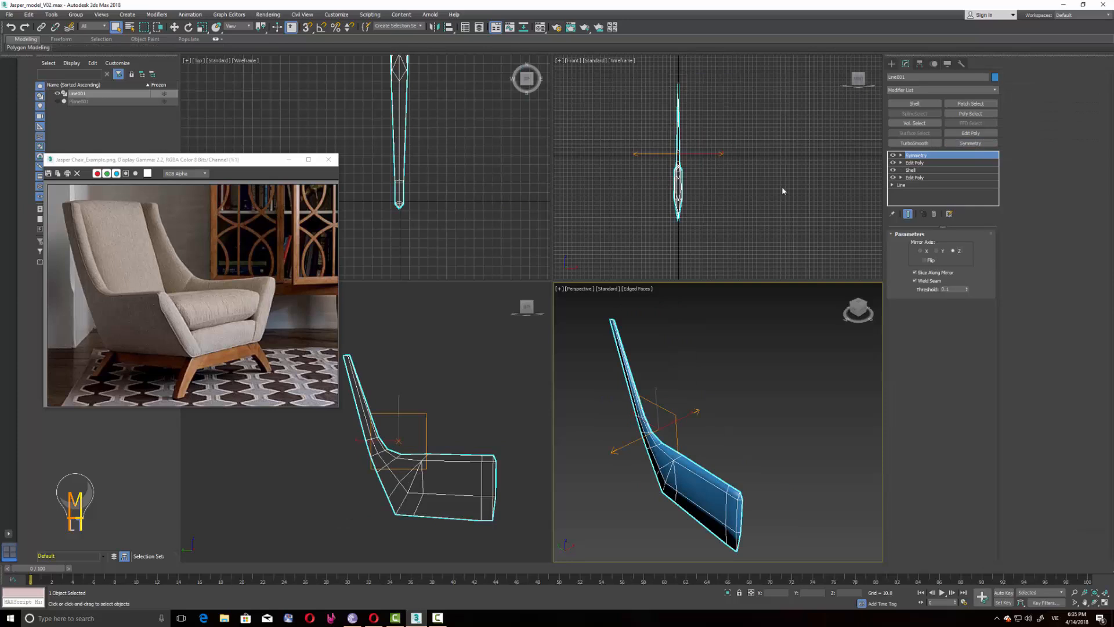
pyautogui.click(901, 155)
pyautogui.click(916, 163)
pyautogui.press('w')
pyautogui.moveTo(711, 156); pyautogui.dragTo(715, 160, button='middle')
pyautogui.moveTo(717, 160); pyautogui.dragTo(767, 158)
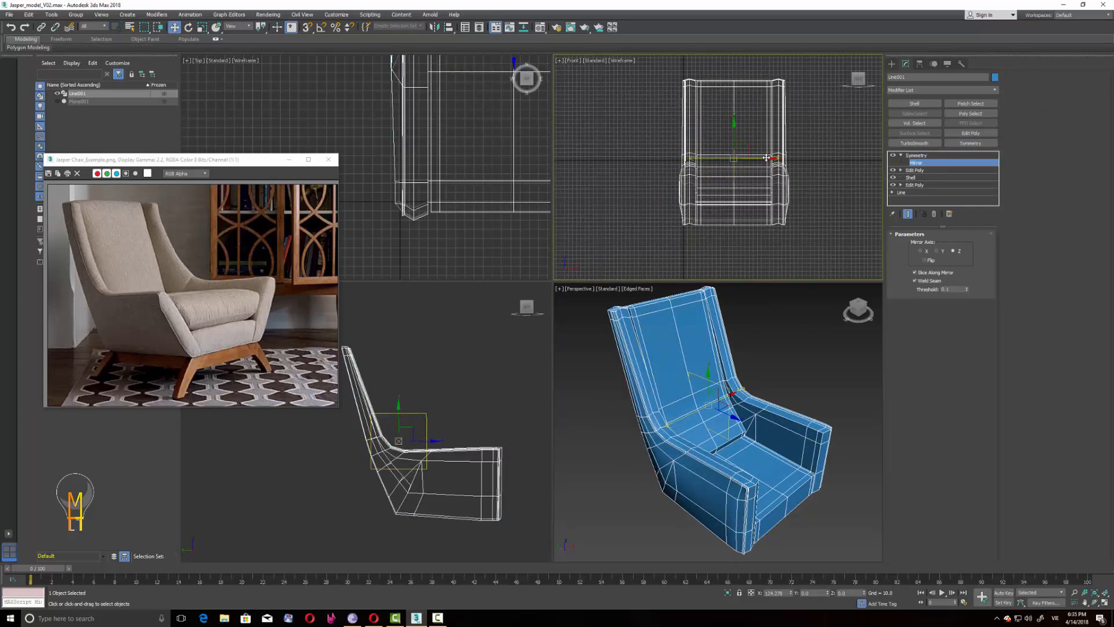
pyautogui.moveTo(773, 321)
pyautogui.keyDown('alt'); pyautogui.mouseDown(button='middle')
pyautogui.moveTo(781, 328)
pyautogui.moveTo(769, 339)
pyautogui.mouseUp(button='middle'); pyautogui.keyUp('alt')
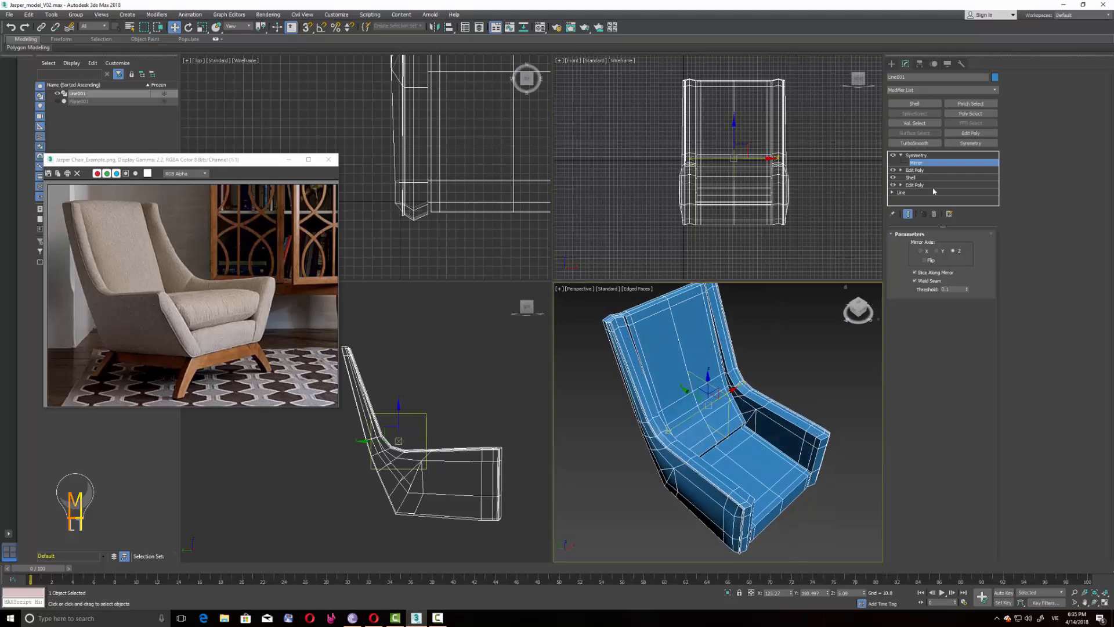
# Step: Select the front rim polygons along the backrest's side down to the armrest bend and move them forward
pyautogui.click(902, 170)
pyautogui.click(919, 200)
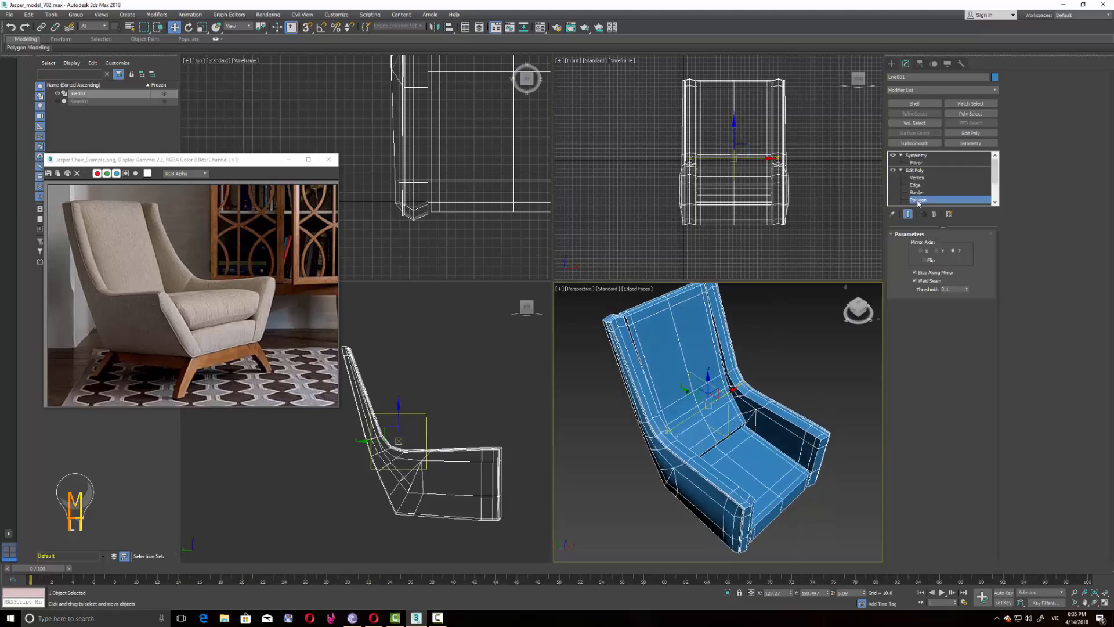
pyautogui.keyDown('ctrl'); pyautogui.click(622, 323); pyautogui.keyUp('ctrl')
pyautogui.keyDown('ctrl'); pyautogui.click(616, 323); pyautogui.keyUp('ctrl')
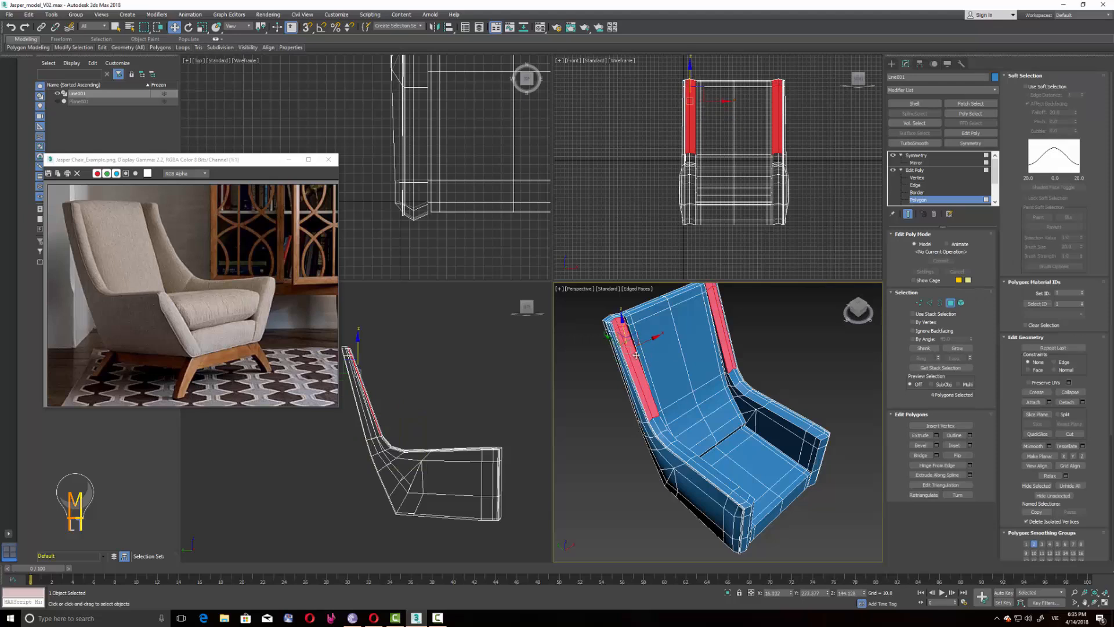
pyautogui.keyDown('ctrl'); pyautogui.click(659, 423); pyautogui.keyUp('ctrl')
pyautogui.keyDown('ctrl'); pyautogui.click(654, 428); pyautogui.keyUp('ctrl')
pyautogui.keyDown('ctrl'); pyautogui.click(666, 439); pyautogui.keyUp('ctrl')
pyautogui.keyDown('ctrl'); pyautogui.click(672, 435); pyautogui.keyUp('ctrl')
pyautogui.moveTo(423, 412); pyautogui.dragTo(467, 419, button='middle')
pyautogui.moveTo(394, 416); pyautogui.dragTo(411, 337)
# Step: Reposition the rim vertices at the bend in the side view so the backrest rim flows smoothly into the armrest
pyautogui.click(918, 303)
pyautogui.moveTo(473, 393); pyautogui.dragTo(453, 367, button='middle')
pyautogui.moveTo(438, 421)
pyautogui.mouseDown()
pyautogui.moveTo(448, 432)
pyautogui.moveTo(437, 423)
pyautogui.mouseUp()
pyautogui.click(452, 408)
pyautogui.moveTo(439, 408); pyautogui.dragTo(436, 393, button='middle')
pyautogui.moveTo(420, 400); pyautogui.dragTo(431, 414)
pyautogui.moveTo(427, 404); pyautogui.dragTo(427, 403)
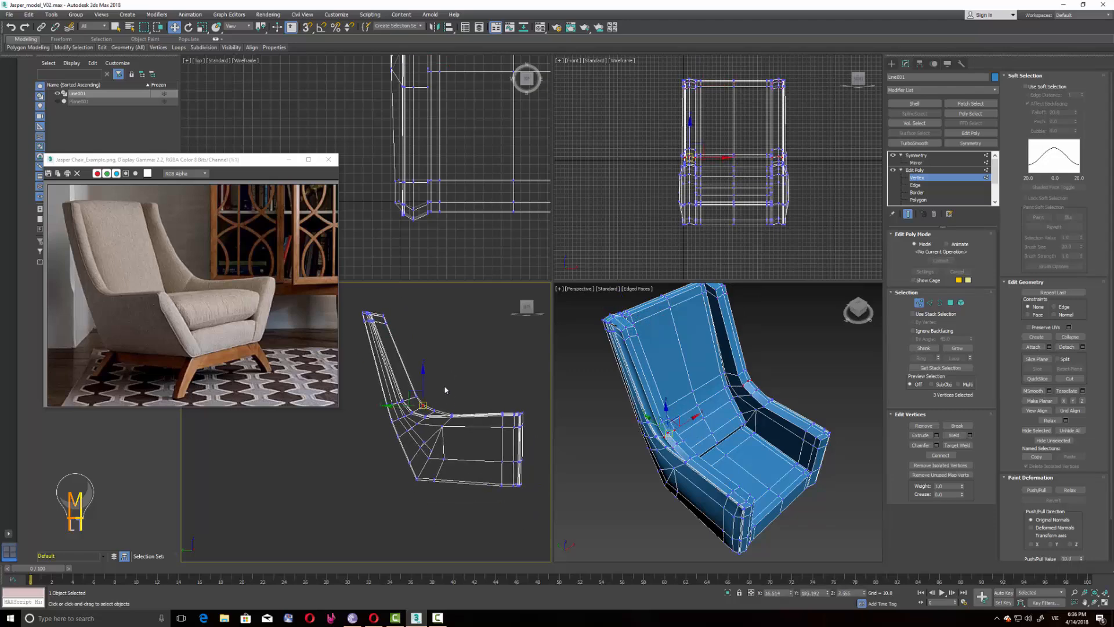
pyautogui.click(919, 303)
pyautogui.keyDown('alt'); pyautogui.moveTo(772, 429); pyautogui.dragTo(755, 385, button='middle'); pyautogui.keyUp('alt')
pyautogui.click(1075, 592)
pyautogui.scroll(-3, 679, 427)
pyautogui.moveTo(682, 427); pyautogui.dragTo(655, 415, button='middle')
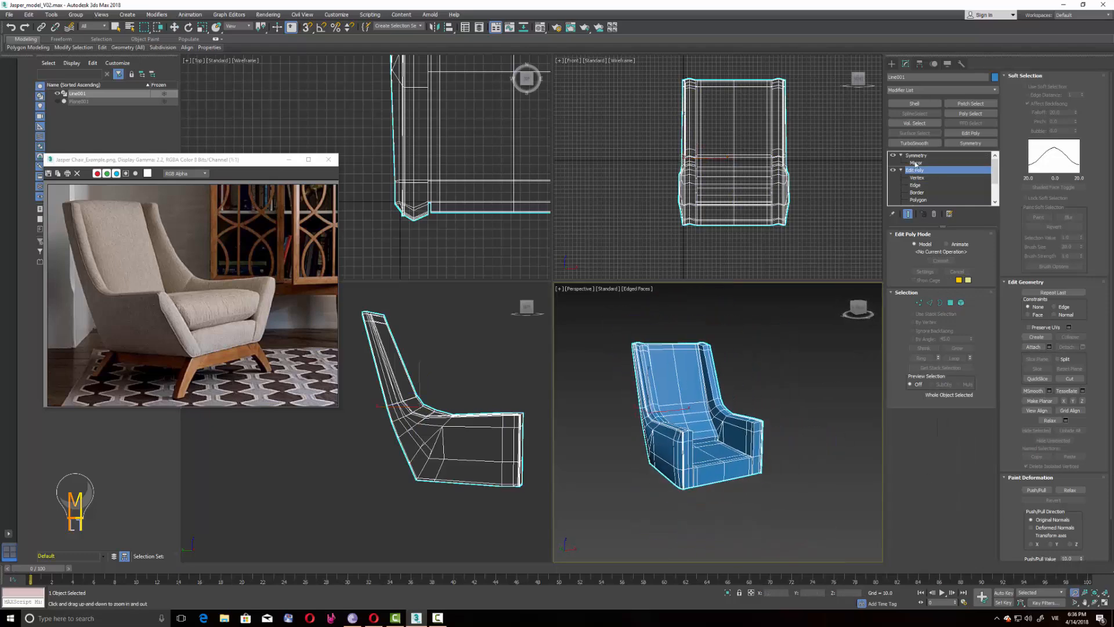
# Step: Add a TurboSmooth modifier to the mirrored chair, followed by an FFD 3x3x3 deformation lattice
pyautogui.click(914, 143)
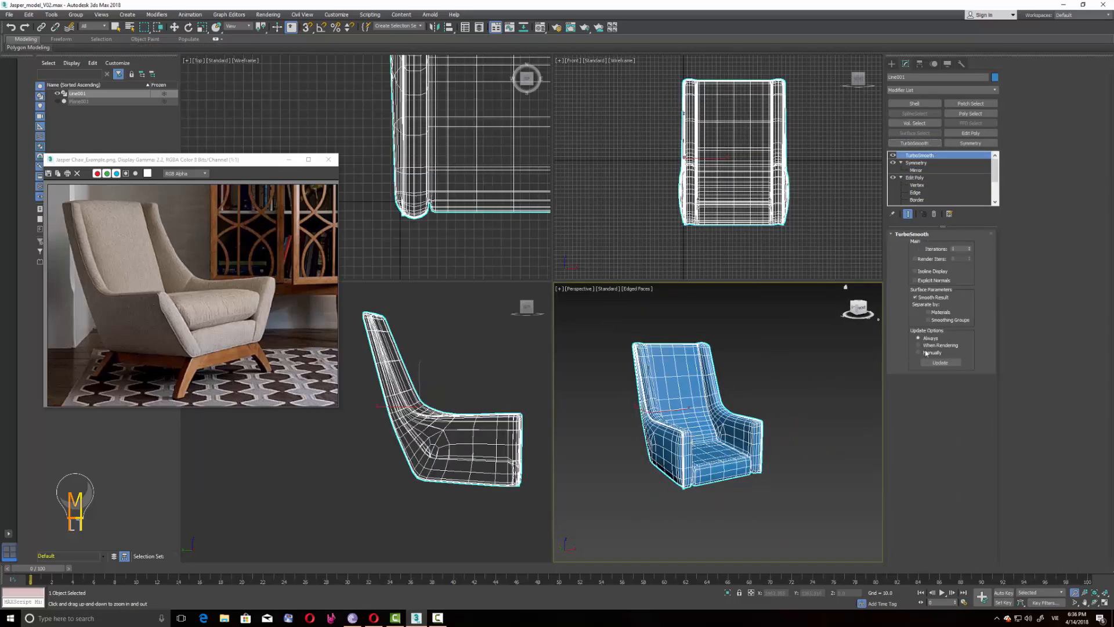
pyautogui.click(957, 91)
pyautogui.press('f')
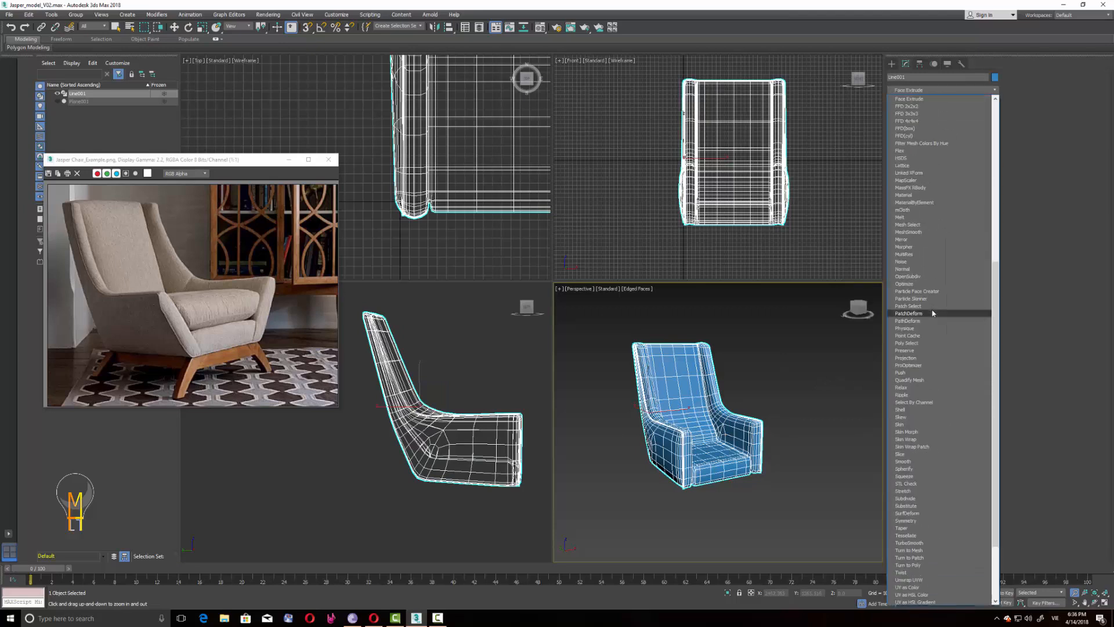
pyautogui.click(923, 113)
pyautogui.click(901, 155)
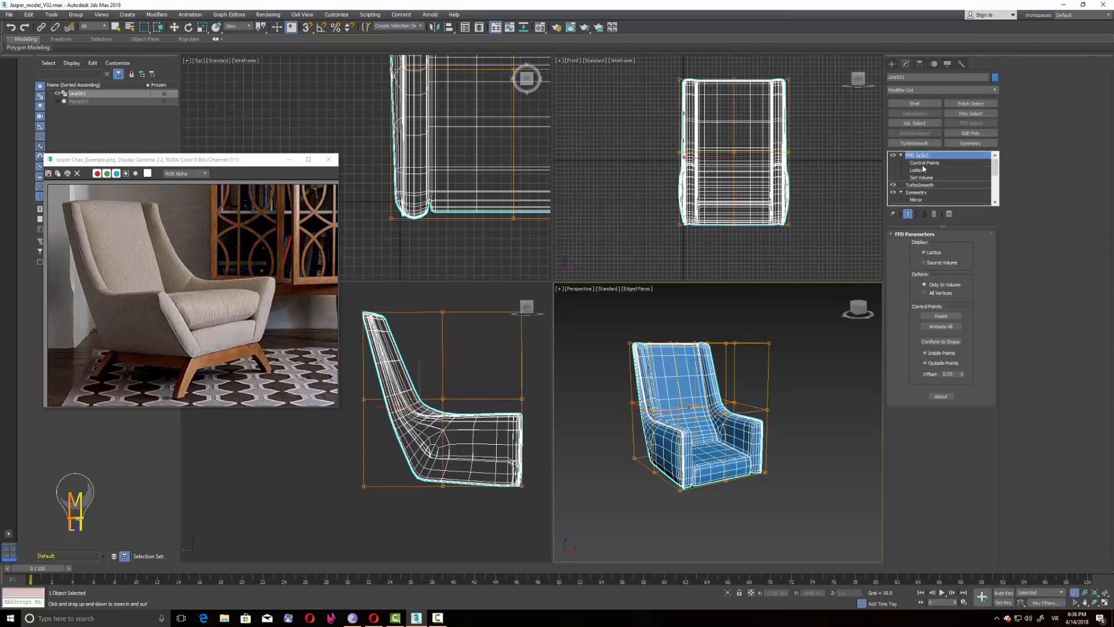
# Step: Scale the FFD lattice's front mid-height control points outward along the chair's width to flare the armrests
pyautogui.click(924, 163)
pyautogui.moveTo(431, 397); pyautogui.dragTo(433, 412, button='middle')
pyautogui.press('w')
pyautogui.click(522, 415)
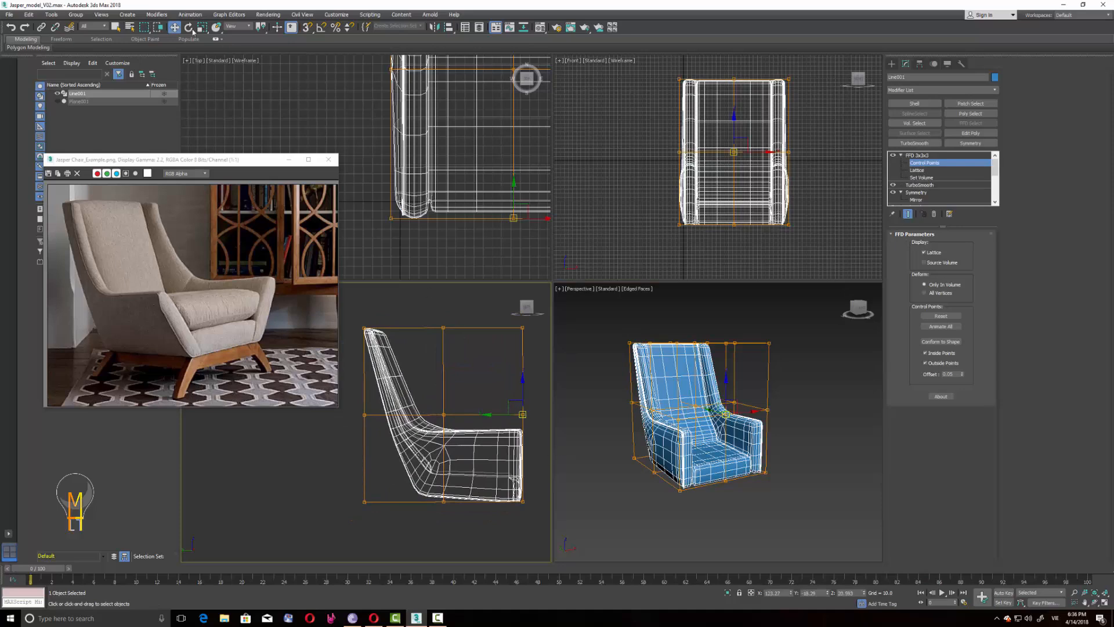
pyautogui.click(202, 27)
pyautogui.moveTo(680, 419); pyautogui.dragTo(860, 387)
pyautogui.moveTo(747, 221); pyautogui.dragTo(724, 230, button='middle')
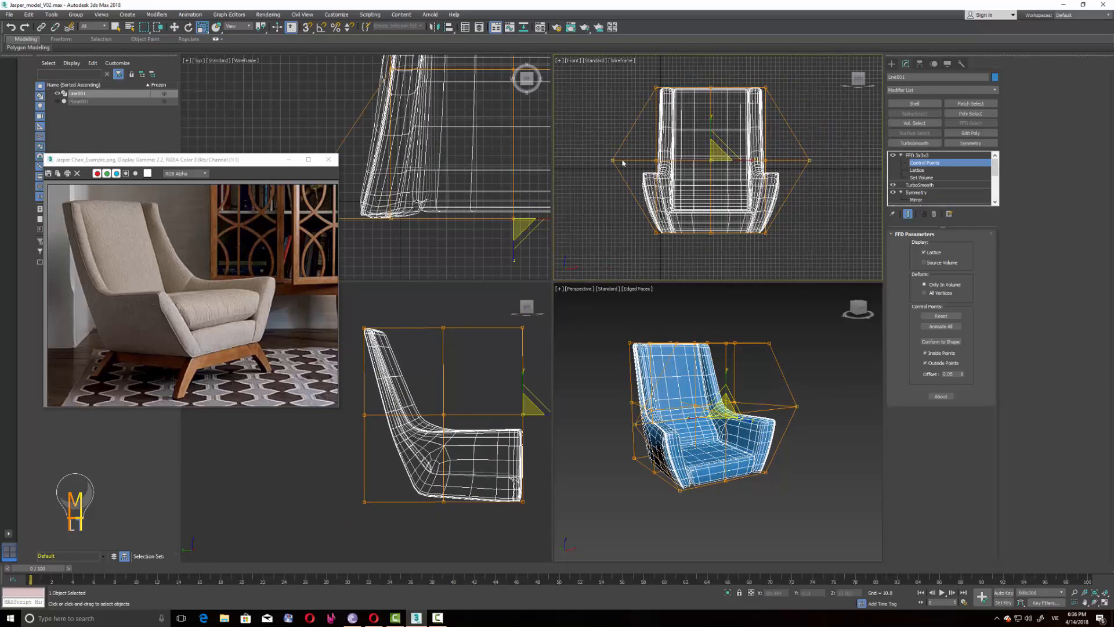
pyautogui.moveTo(613, 160); pyautogui.dragTo(650, 145)
pyautogui.moveTo(650, 145); pyautogui.dragTo(642, 167, button='middle')
# Step: Raise the lattice's top-centre control points to arch the backrest, and slightly lift the front and middle bottom control points
pyautogui.moveTo(693, 96); pyautogui.dragTo(706, 155)
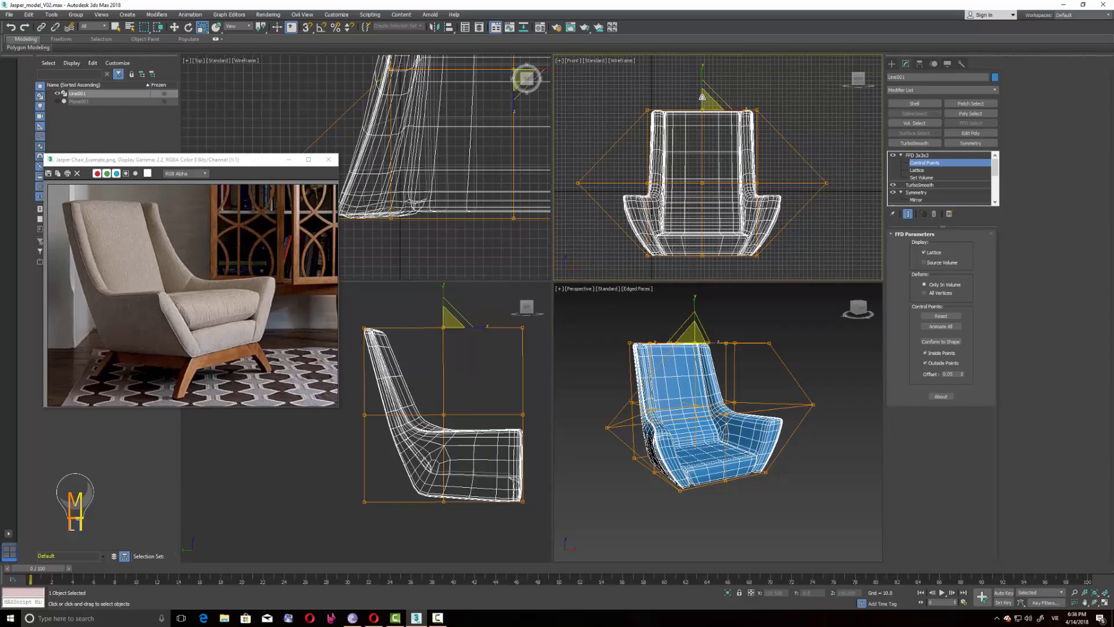
pyautogui.press('w')
pyautogui.moveTo(699, 83); pyautogui.dragTo(734, 116, button='middle')
pyautogui.moveTo(736, 116); pyautogui.dragTo(738, 87)
pyautogui.keyDown('alt'); pyautogui.moveTo(691, 408); pyautogui.dragTo(726, 411, button='middle'); pyautogui.keyUp('alt')
pyautogui.moveTo(509, 525); pyautogui.dragTo(523, 474)
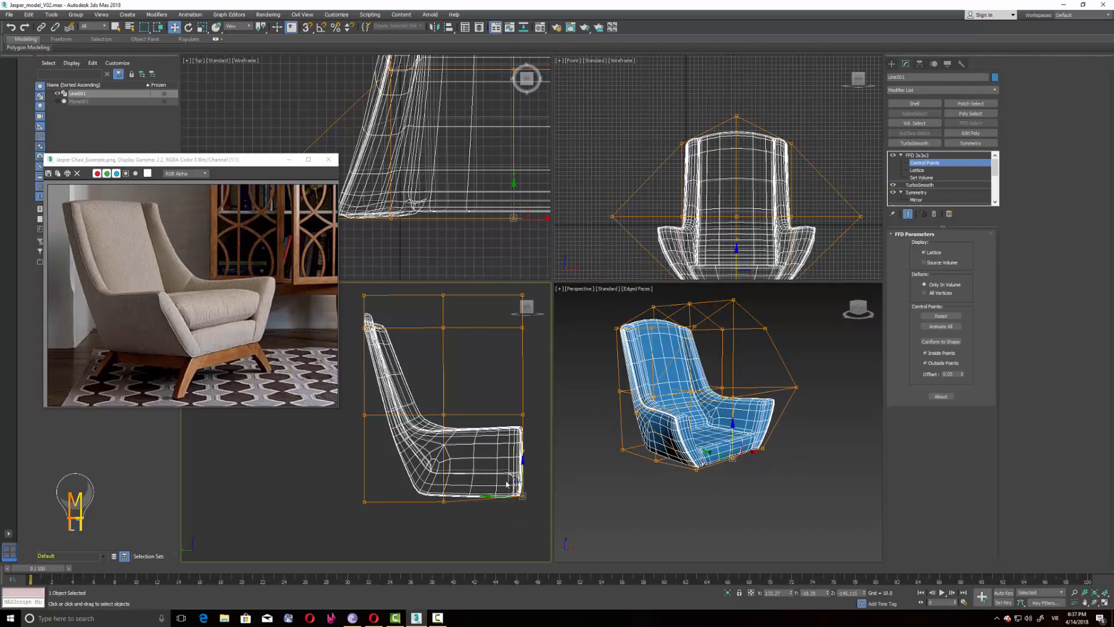
pyautogui.moveTo(427, 520); pyautogui.dragTo(444, 477)
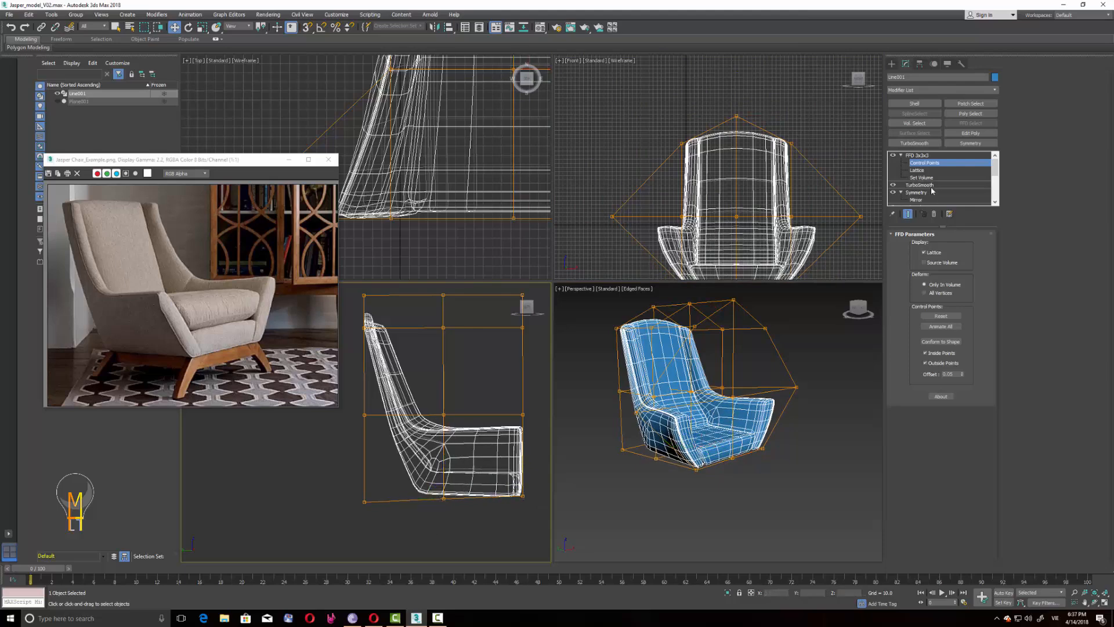
# Step: Collapse the chair's entire modifier stack into a single editable poly
pyautogui.click(928, 159)
pyautogui.rightClick(933, 155)
pyautogui.click(965, 242)
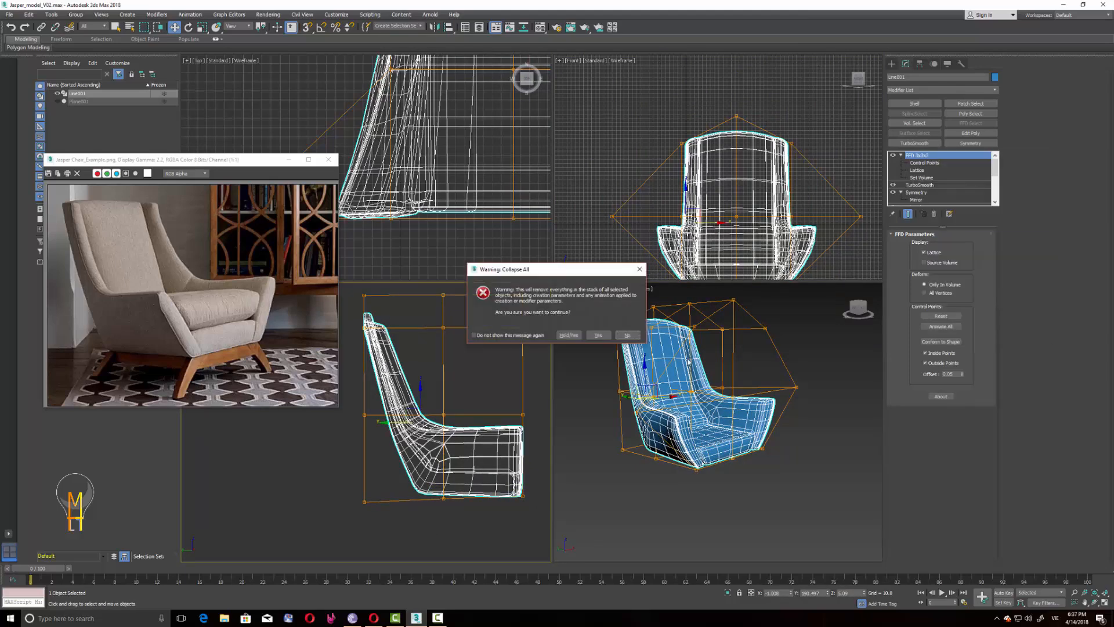
pyautogui.click(600, 336)
pyautogui.moveTo(689, 380); pyautogui.dragTo(693, 403, button='middle')
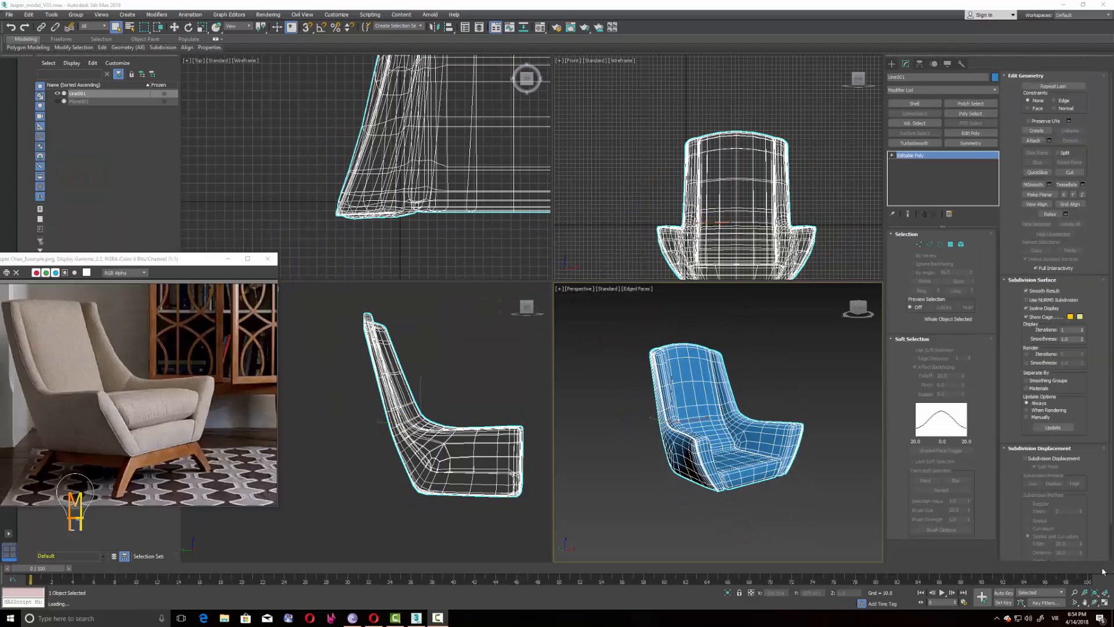
# Step: Center the chair's pivot on the object
pyautogui.click(919, 64)
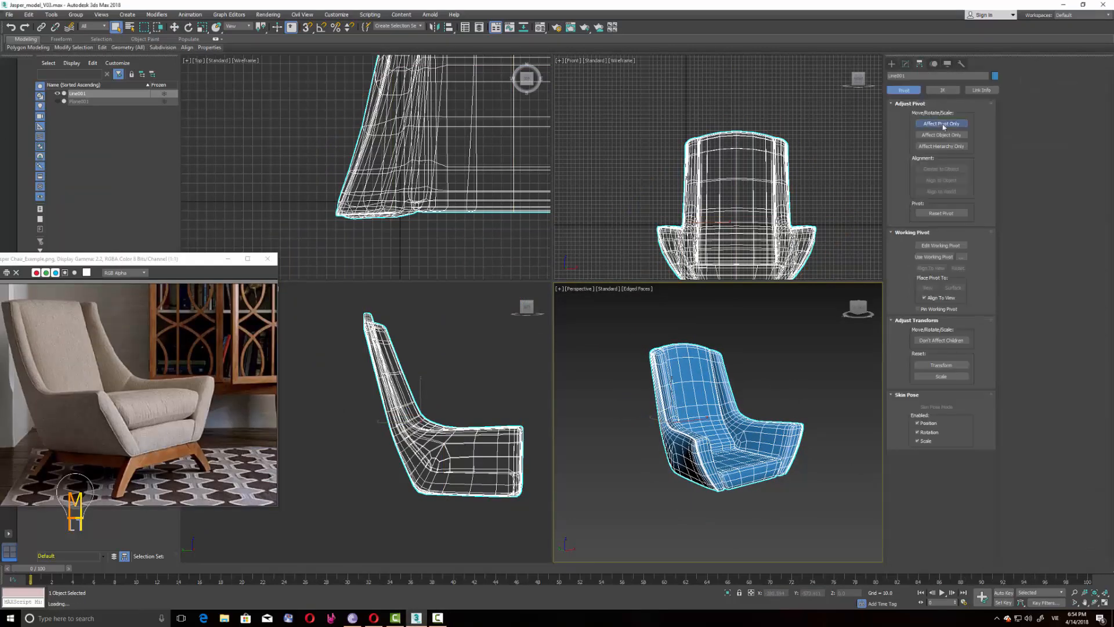
pyautogui.click(942, 123)
pyautogui.click(939, 168)
pyautogui.click(941, 123)
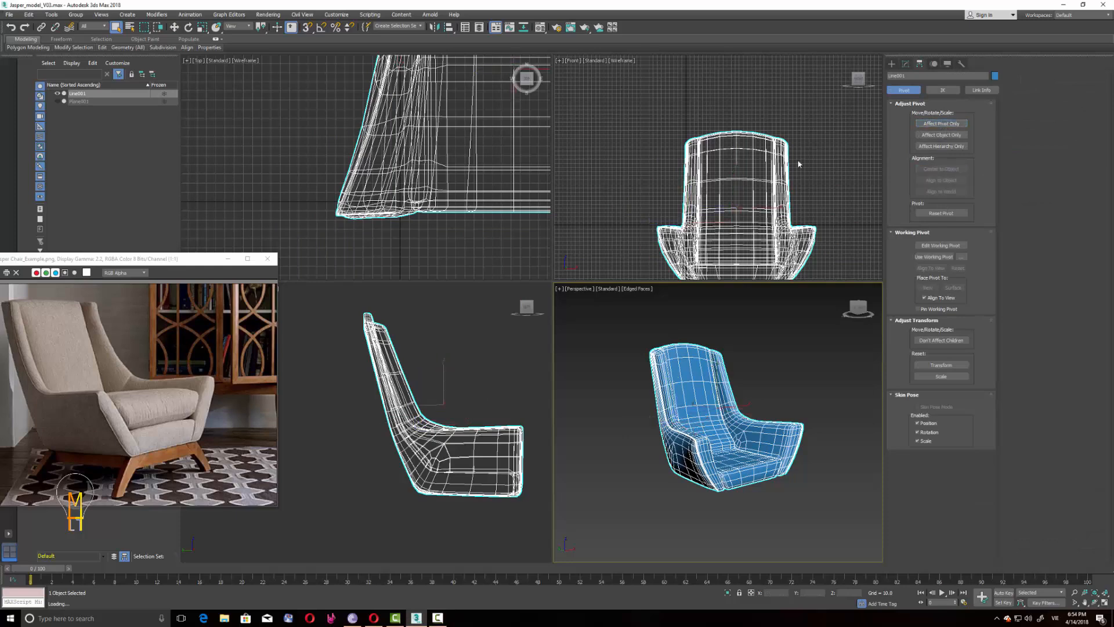
# Step: Place the chair at X 0 and Y 0 in world space and raise it above the ground to leave room for legs
pyautogui.click(174, 28)
pyautogui.press('F12')
pyautogui.rightClick(547, 292)
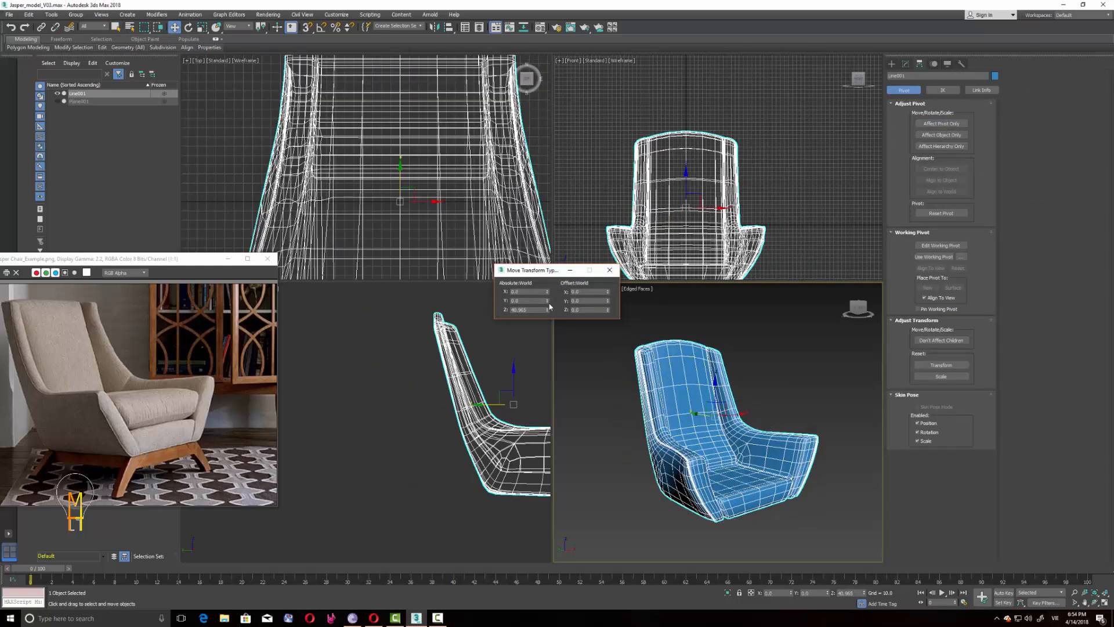
pyautogui.click(609, 270)
pyautogui.moveTo(686, 177); pyautogui.dragTo(678, 81)
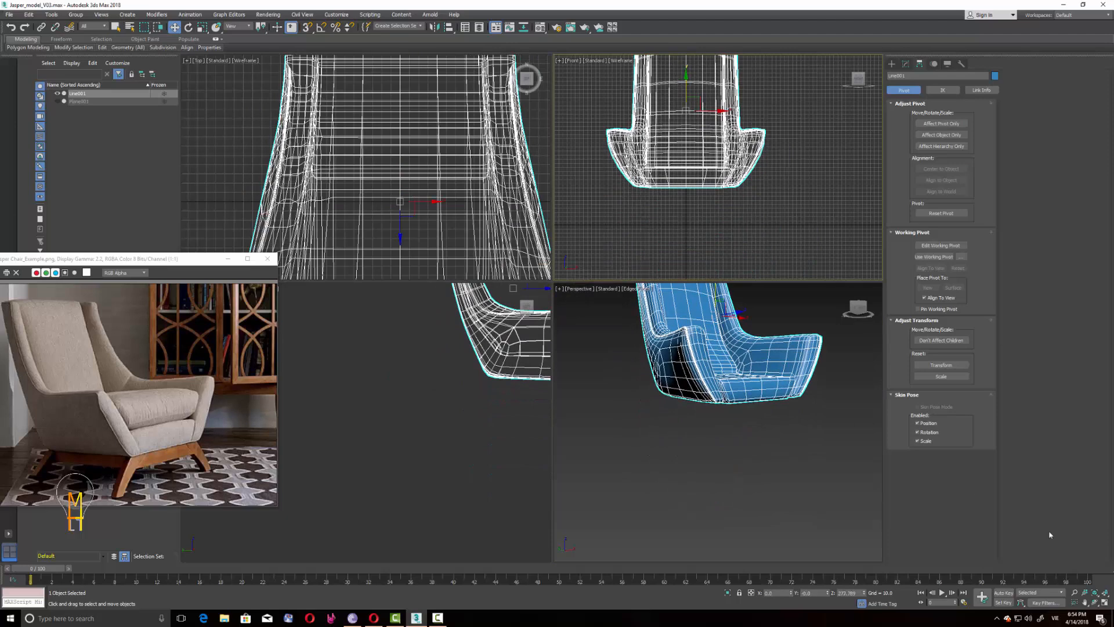
pyautogui.click(1105, 594)
# Step: Add a Relax modifier to the chair and adjust its iterations to soften the upholstery's shape
pyautogui.click(906, 64)
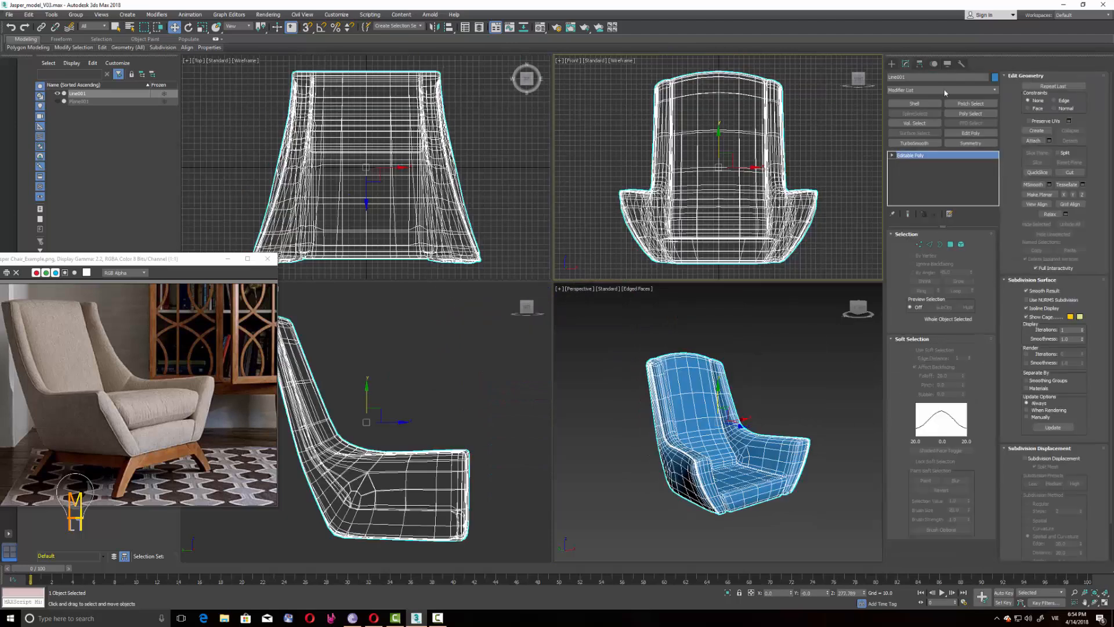
pyautogui.click(940, 89)
pyautogui.scroll(-5, 962, 293)
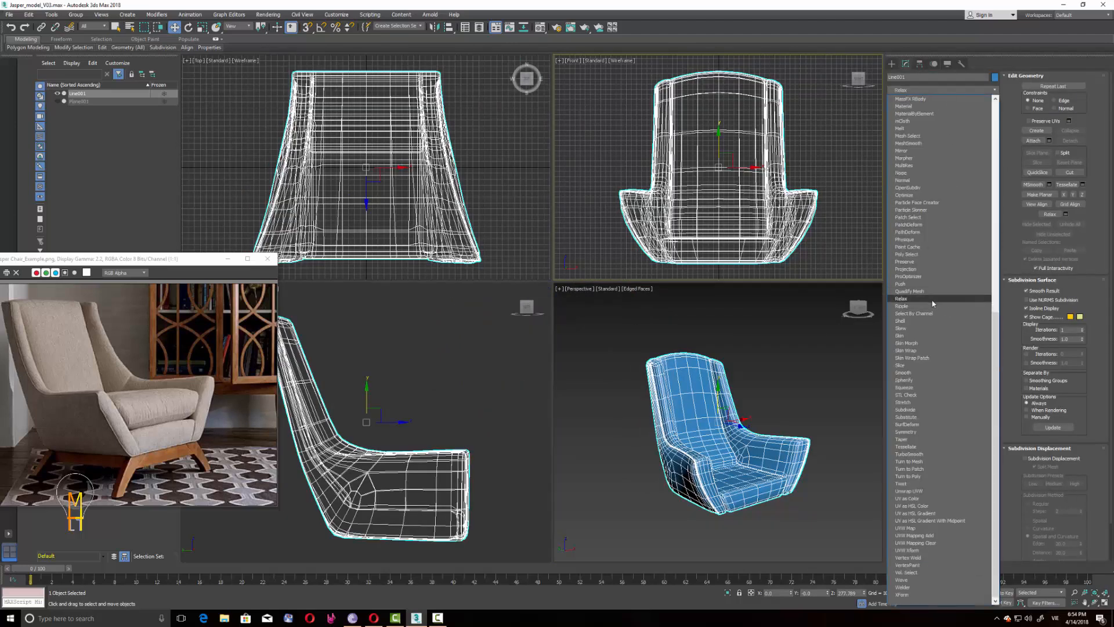
pyautogui.click(970, 306)
pyautogui.moveTo(973, 260); pyautogui.dragTo(970, 256)
pyautogui.click(843, 409)
pyautogui.click(755, 458)
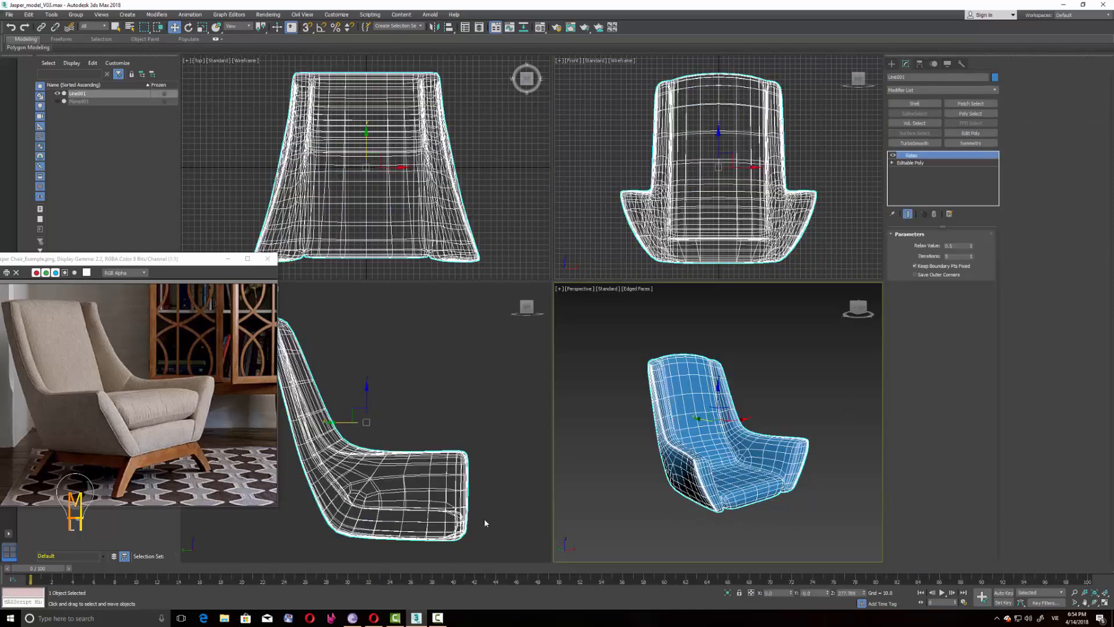
# Step: Draw an open three-segment line in the front view forming two vertical legs and a crossbar along the seat's underside
pyautogui.moveTo(484, 517); pyautogui.dragTo(481, 462, button='middle')
pyautogui.moveTo(881, 135); pyautogui.dragTo(878, 72, button='middle')
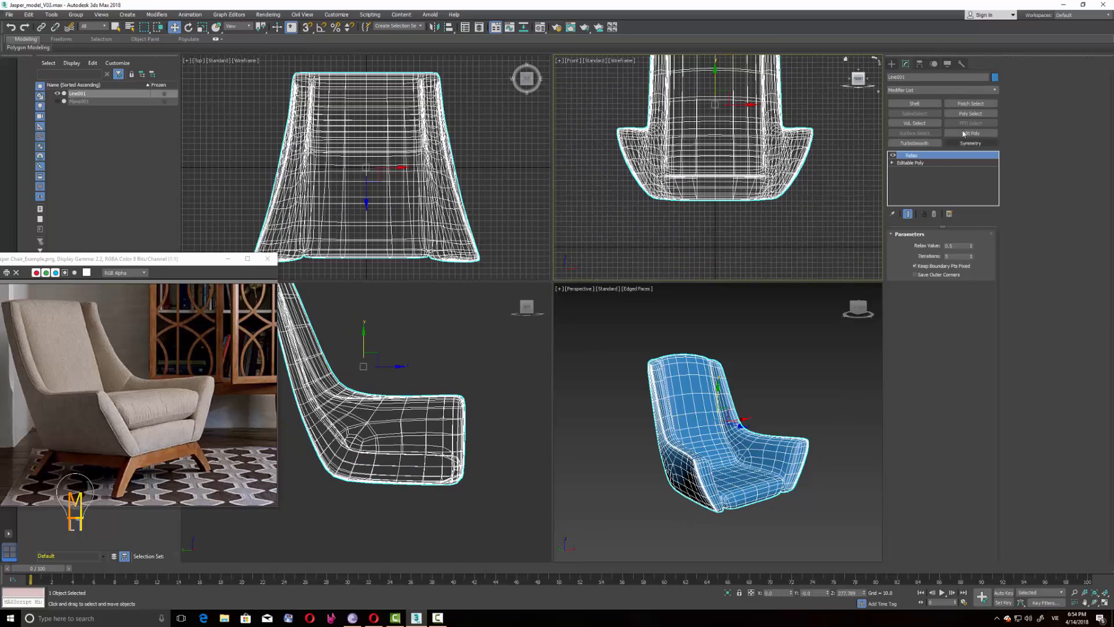
pyautogui.click(892, 64)
pyautogui.click(903, 77)
pyautogui.click(924, 125)
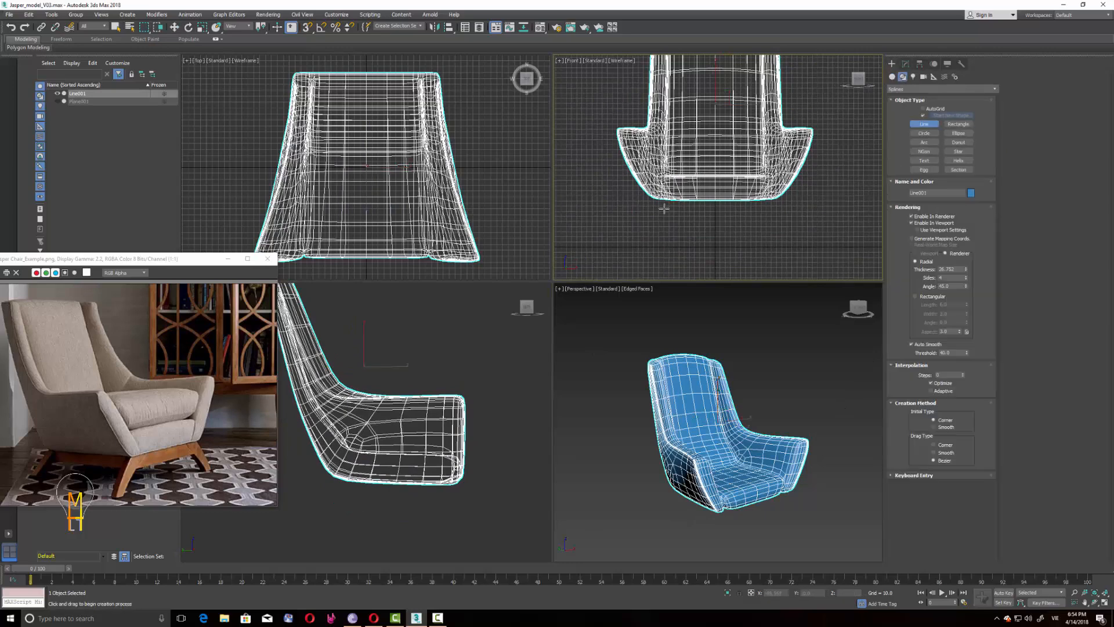
pyautogui.click(655, 246)
pyautogui.click(655, 200)
pyautogui.click(769, 200)
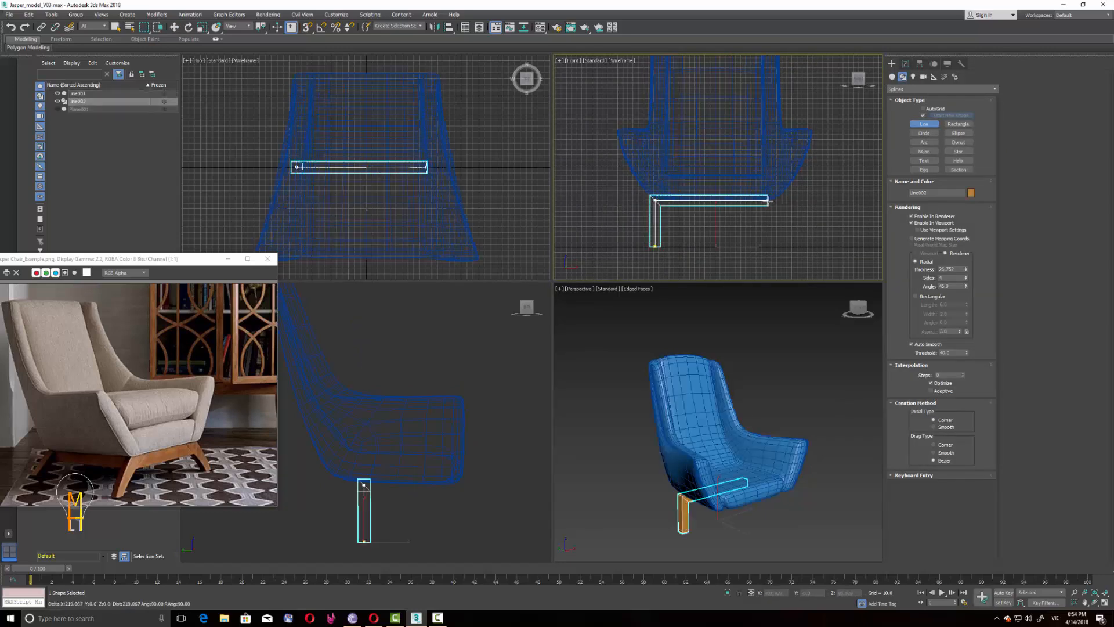
pyautogui.click(769, 247)
pyautogui.rightClick(769, 247)
# Step: Thicken the leg frame line's four-sided radial profile to about 46, keeping it rendered in the viewport
pyautogui.click(906, 63)
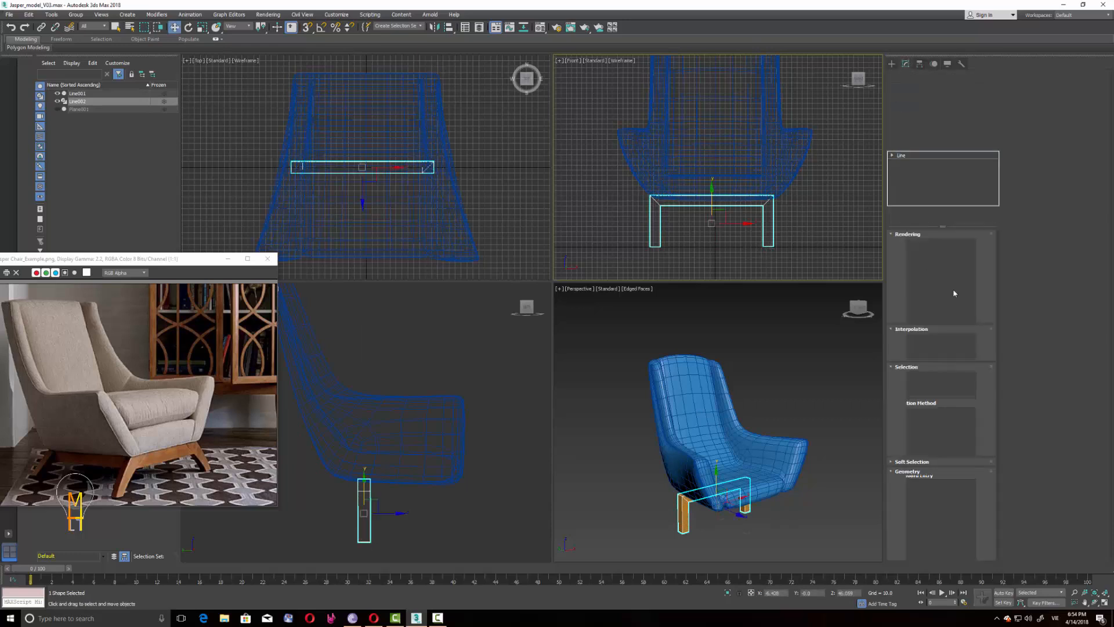
pyautogui.click(912, 250)
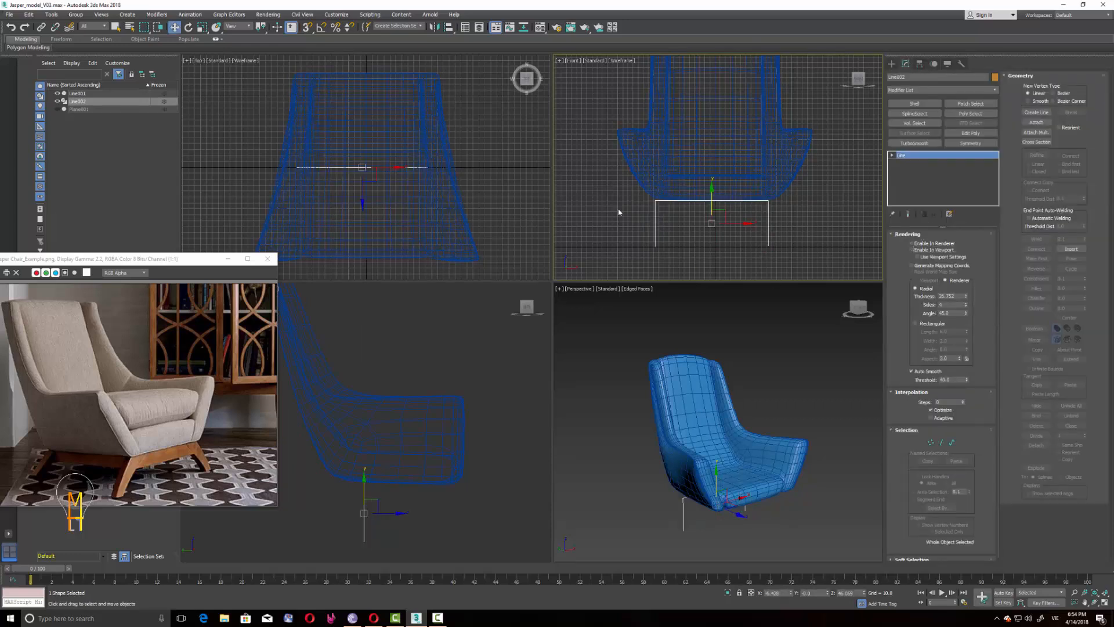
pyautogui.press('1')
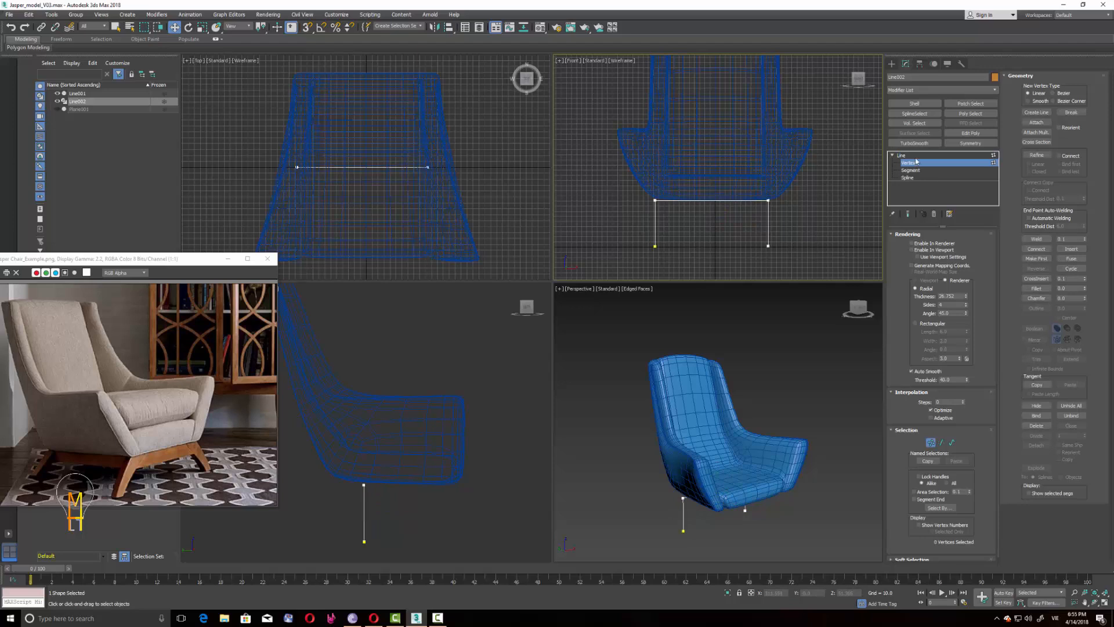
pyautogui.click(893, 156)
pyautogui.click(912, 250)
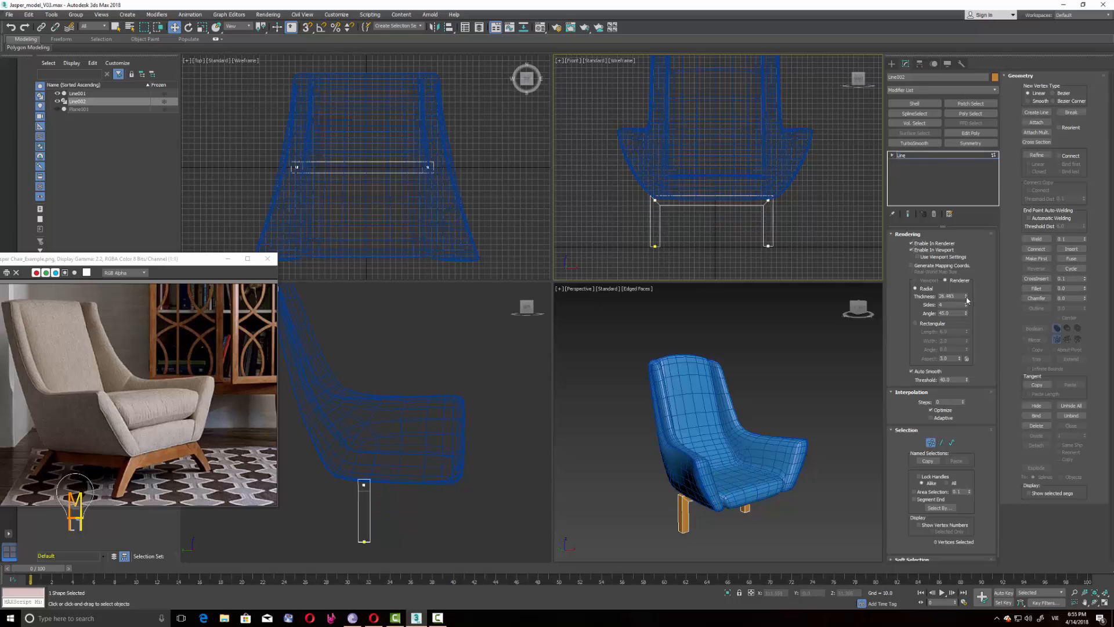
pyautogui.moveTo(966, 298); pyautogui.dragTo(964, 266)
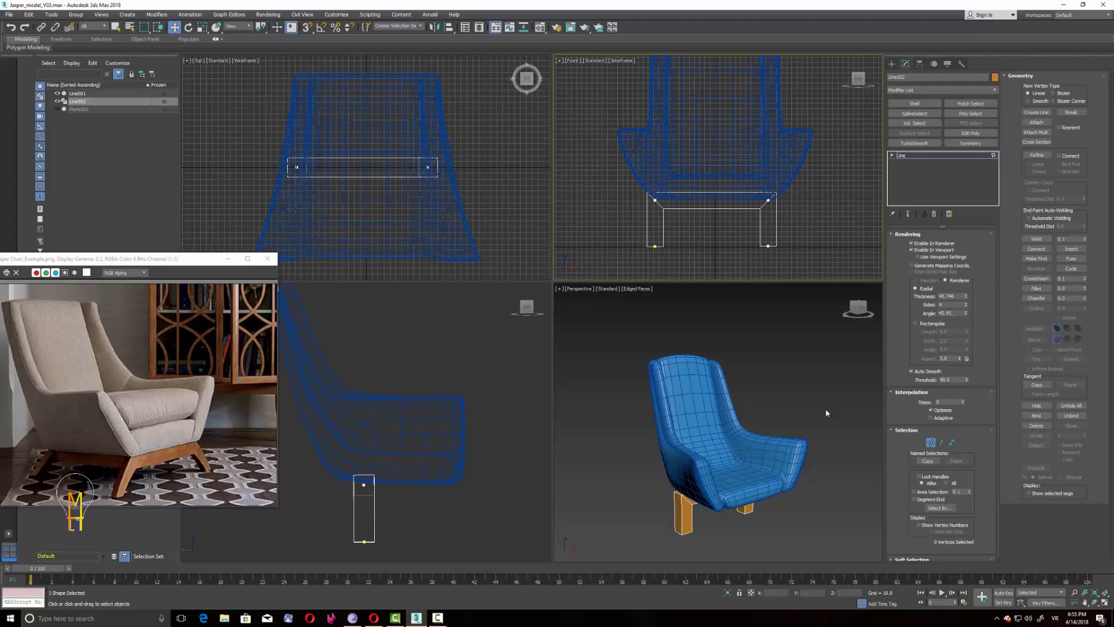
# Step: Move the whole leg frame forward in the top view to sit under the seat's front edge
pyautogui.click(930, 445)
pyautogui.moveTo(372, 159); pyautogui.dragTo(369, 108, button='middle')
pyautogui.moveTo(361, 85); pyautogui.dragTo(361, 164)
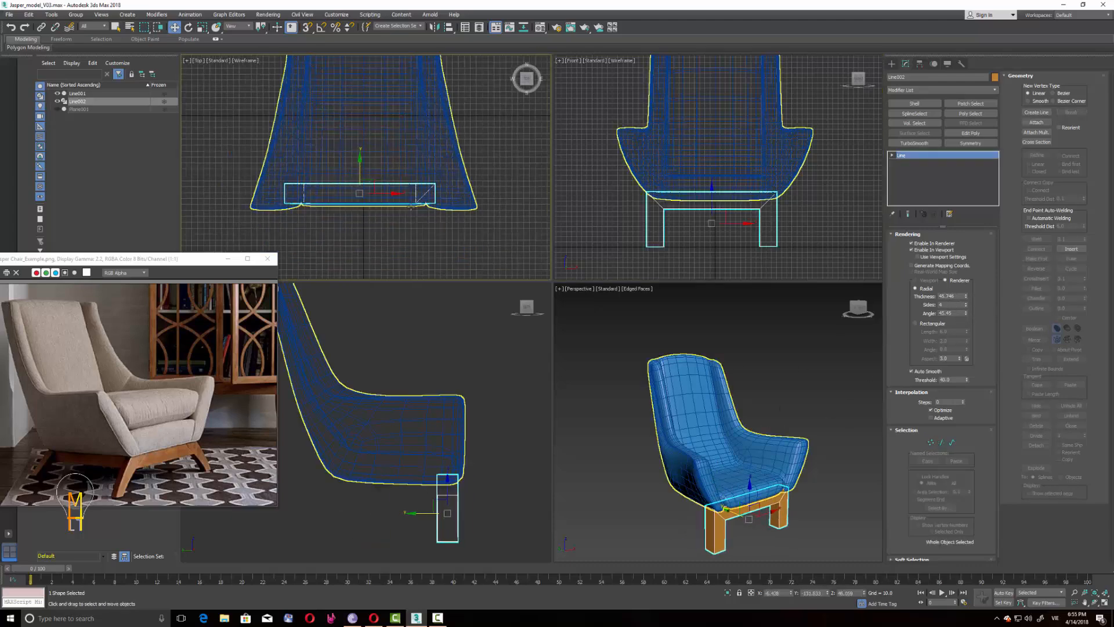